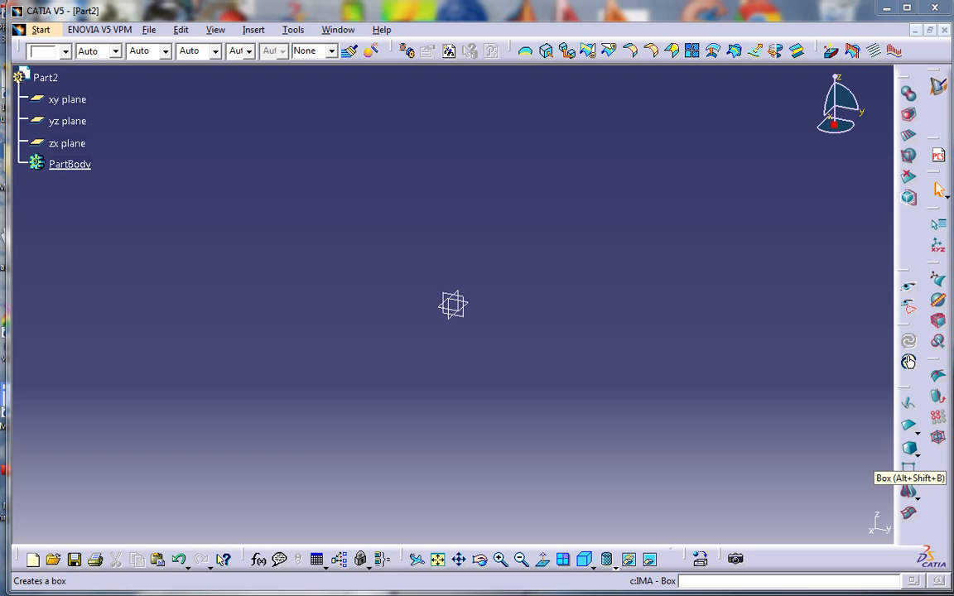
Add a box subdivision primitive to Part2, 3.937 in on each side
click(911, 470)
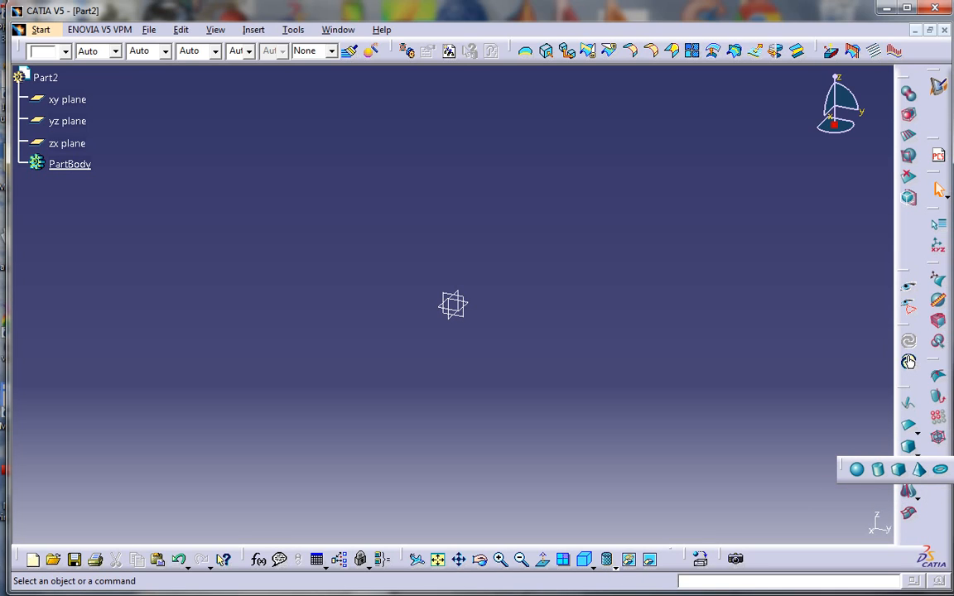
click(899, 469)
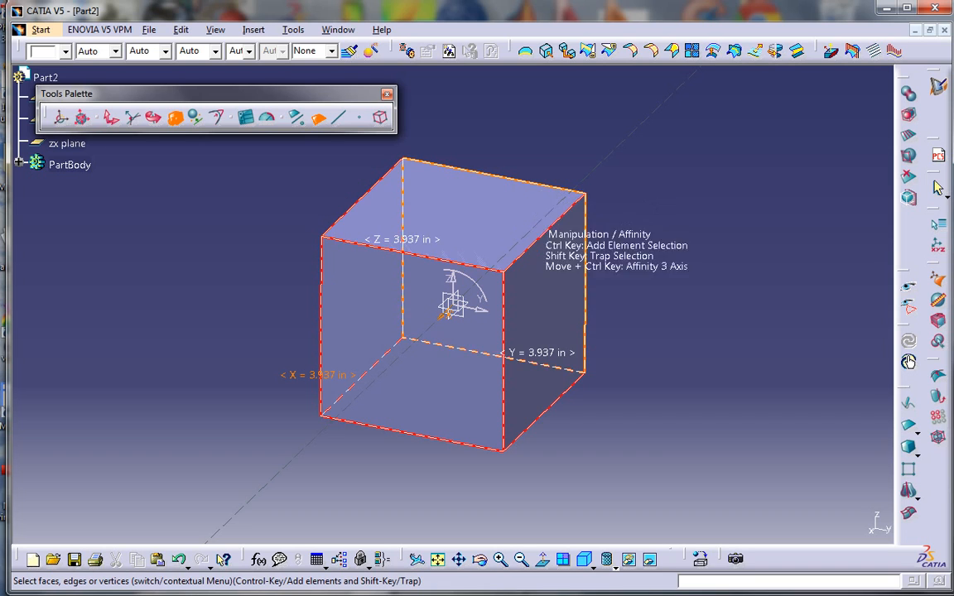
Translate the box's right end face outward along its length to stretch the cube into a longer block
click(548, 331)
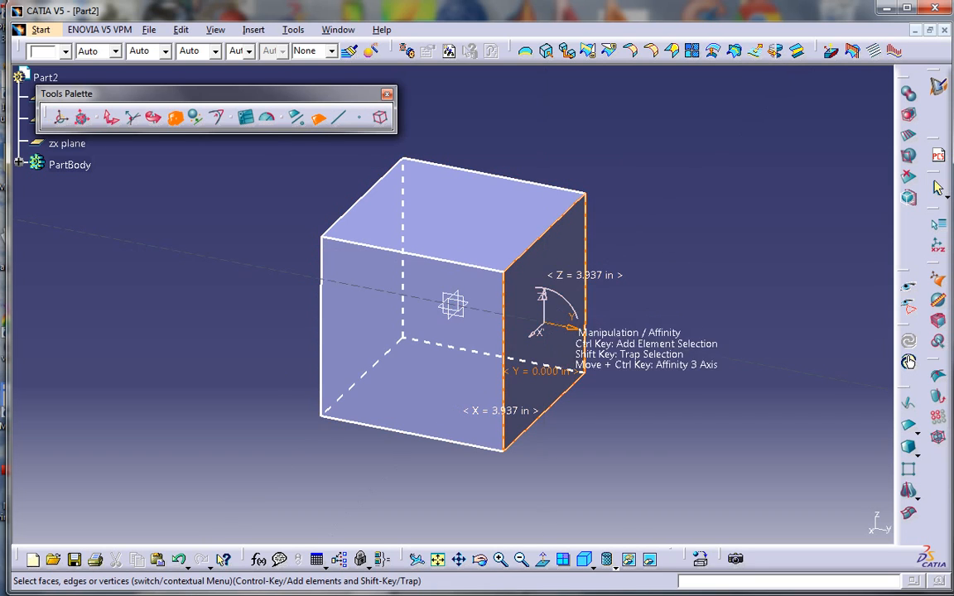
click(111, 117)
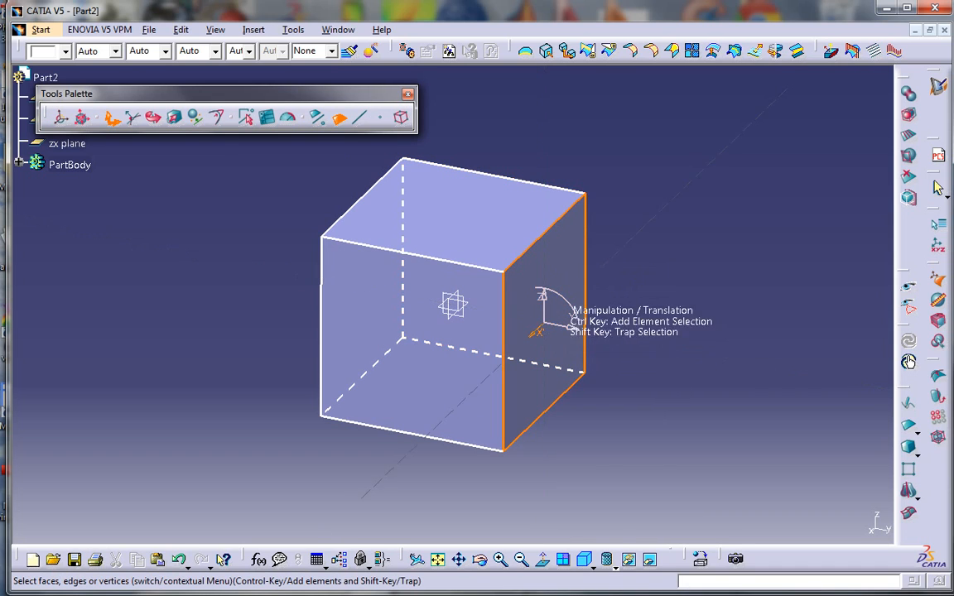
drag(571, 327, 166, 137)
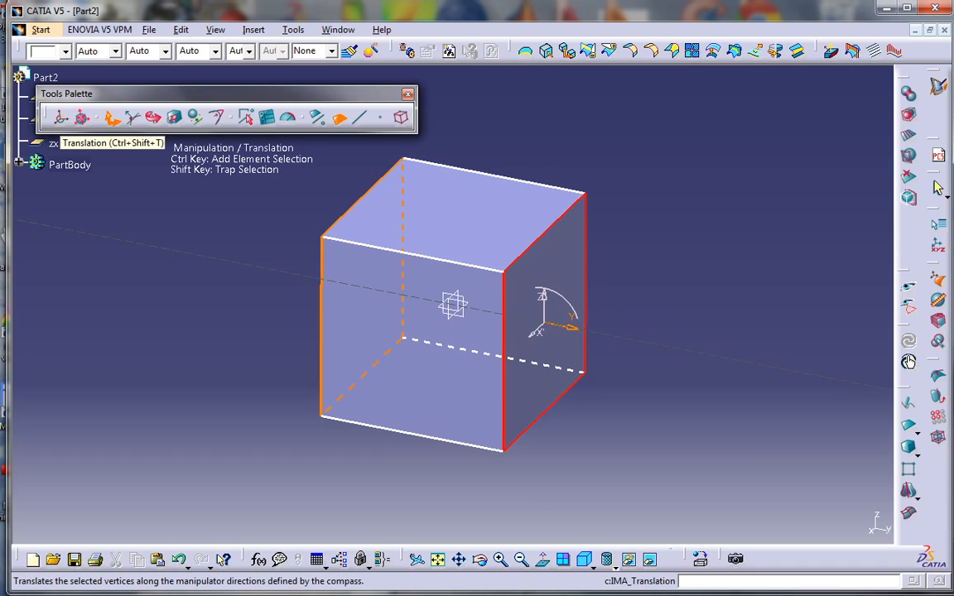
drag(572, 329, 658, 323)
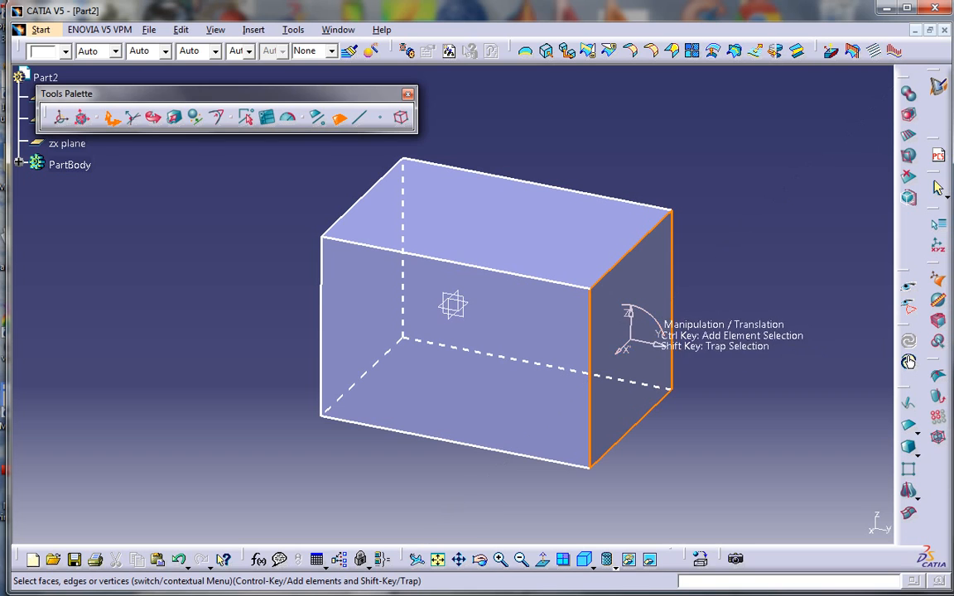
middle_drag(667, 330, 675, 313)
middle_drag(632, 272, 575, 333)
mouse_move(632, 299)
mouse_down()
mouse_move(628, 247)
mouse_move(670, 199)
mouse_move(556, 207)
mouse_move(584, 193)
mouse_move(543, 340)
mouse_move(613, 379)
mouse_move(622, 260)
mouse_move(647, 269)
mouse_move(603, 271)
mouse_move(624, 271)
mouse_move(620, 286)
mouse_up()
middle_drag(371, 272, 325, 286)
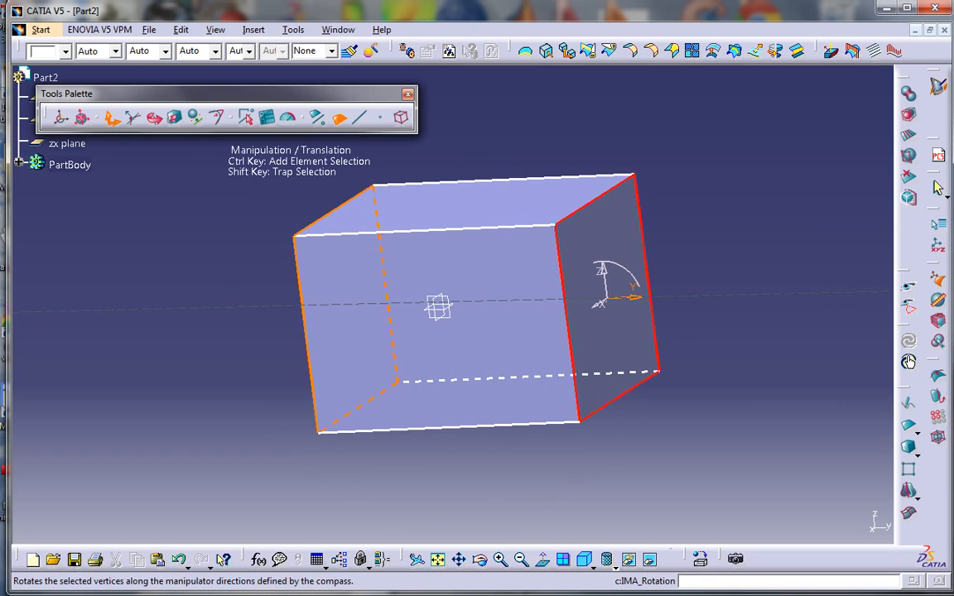
Rotate the selected right end face slightly about its edge with the Rotation tool
click(154, 117)
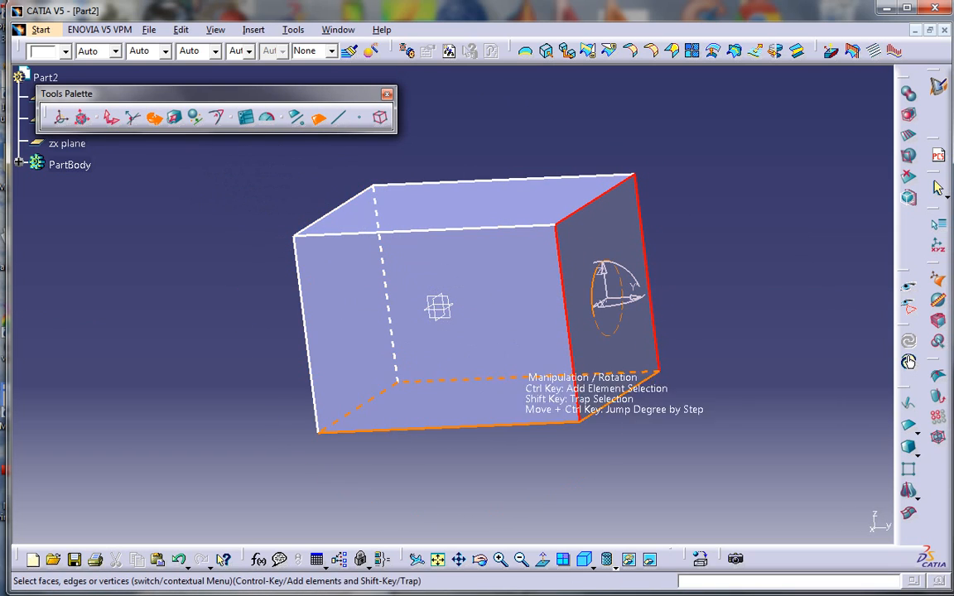
middle_drag(521, 358, 432, 305)
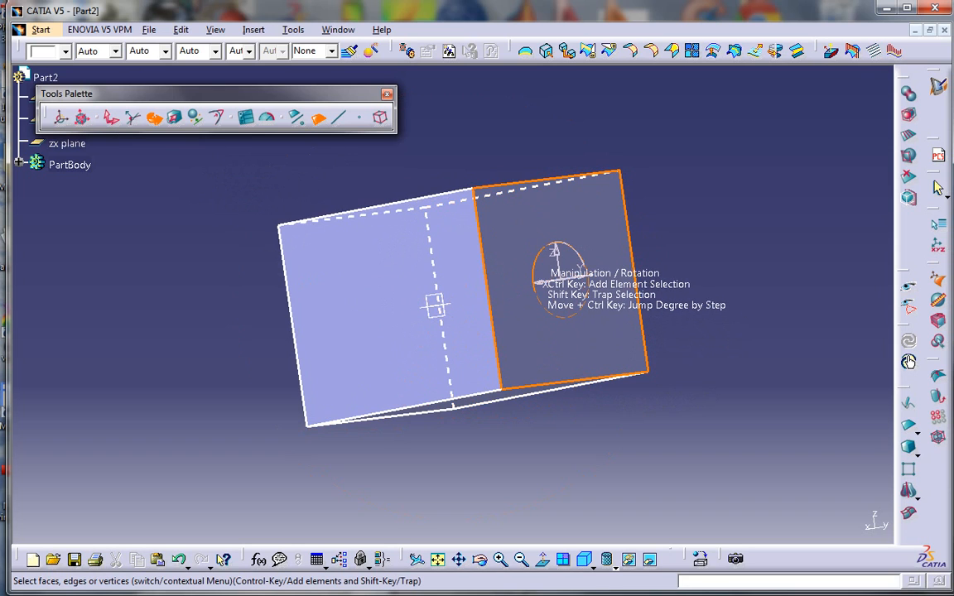
drag(542, 279, 544, 249)
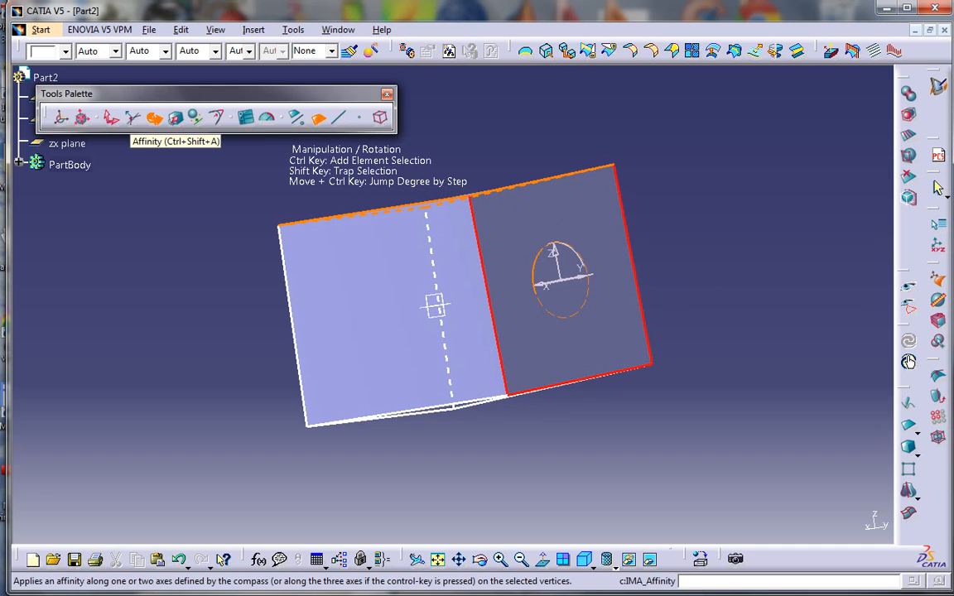
Scale both end faces with Affinity, bringing the left face to about 4.19 in by 4.528 in
click(175, 118)
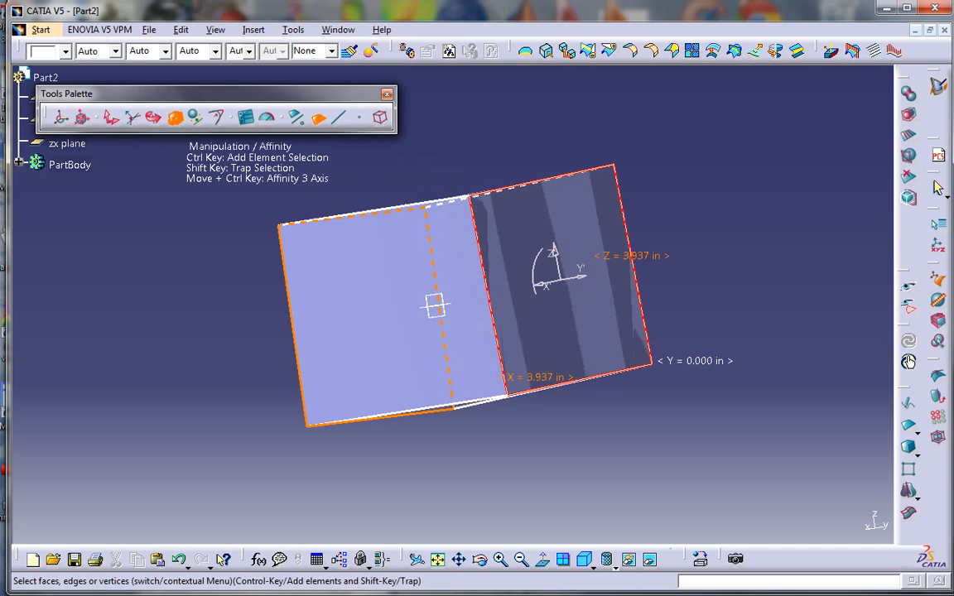
middle_drag(248, 211, 465, 296)
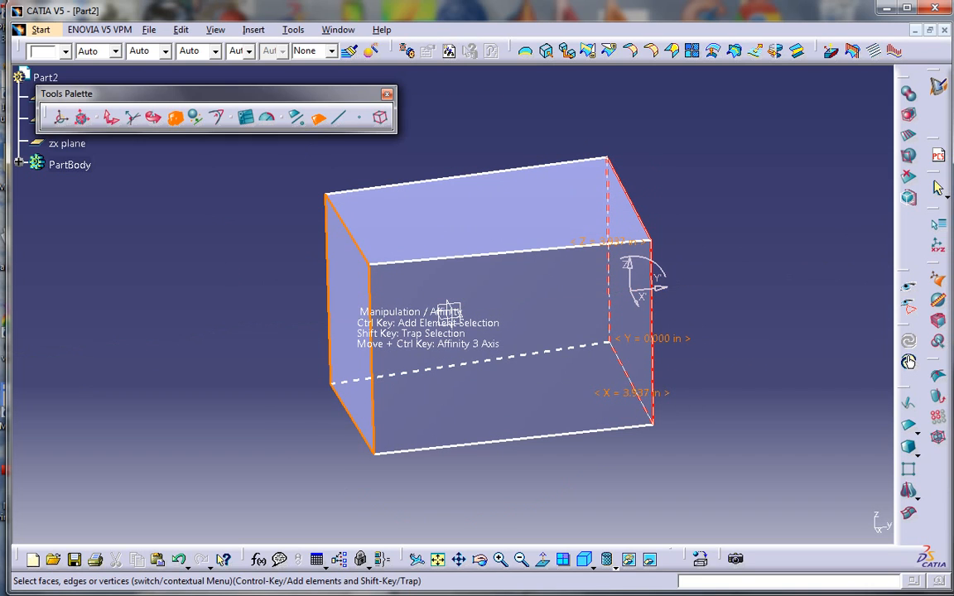
ctrl+click(348, 299)
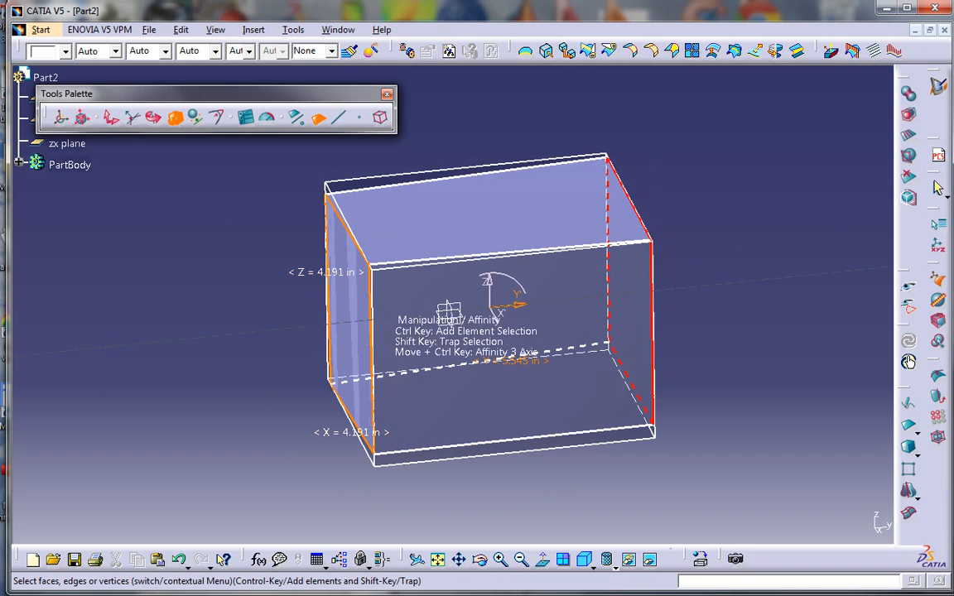
drag(503, 306, 488, 291)
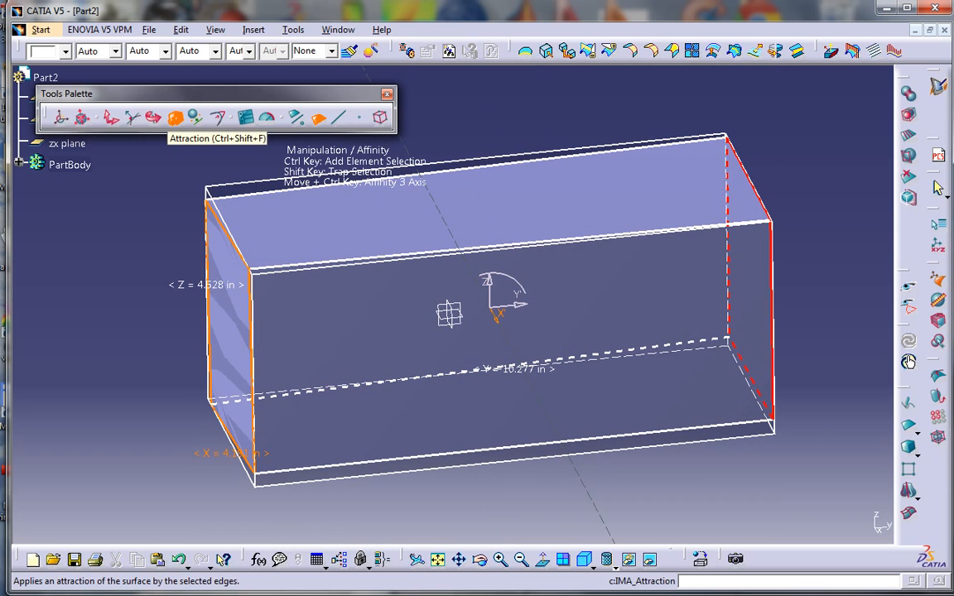
Set every cage edge weight to 100 with smooth attraction, producing the rounded Subdivision Surface.1
click(174, 118)
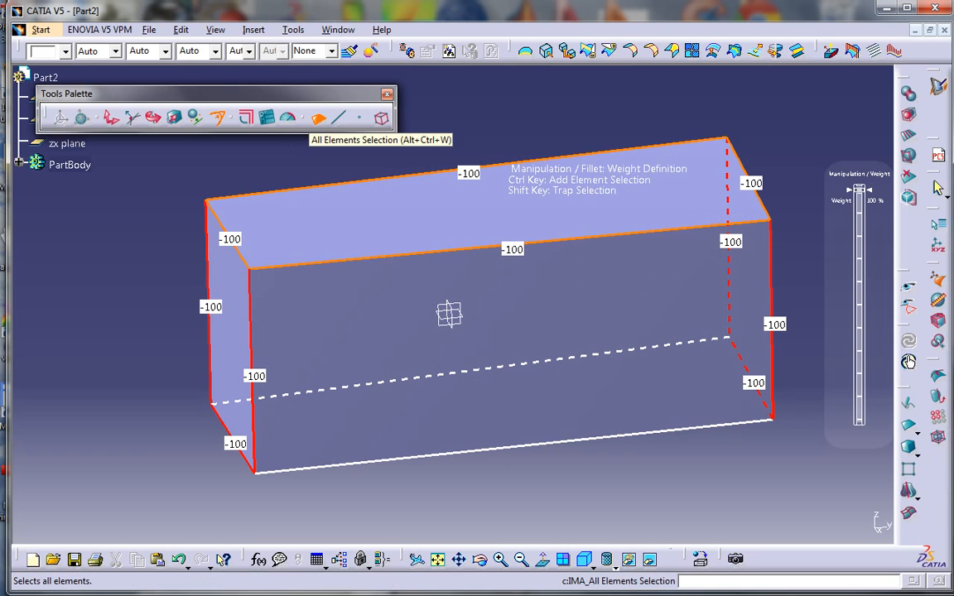
click(318, 119)
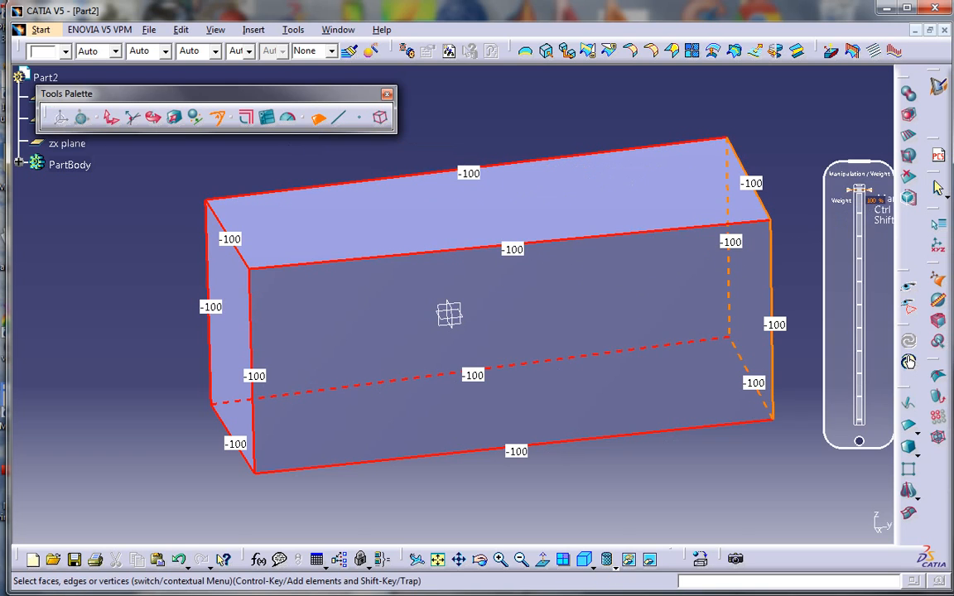
mouse_move(861, 192)
mouse_down()
mouse_move(859, 439)
mouse_move(859, 193)
mouse_up()
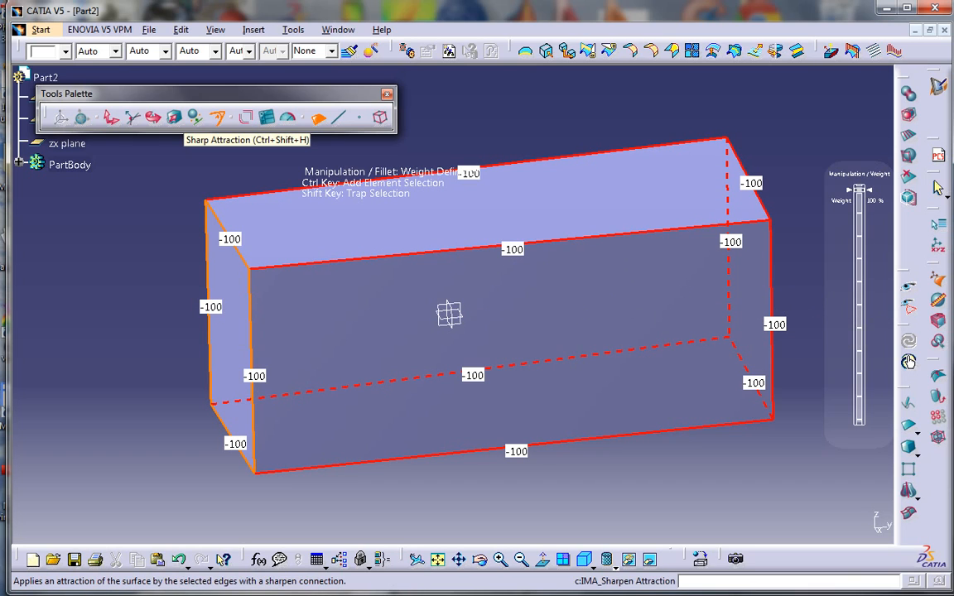
click(246, 117)
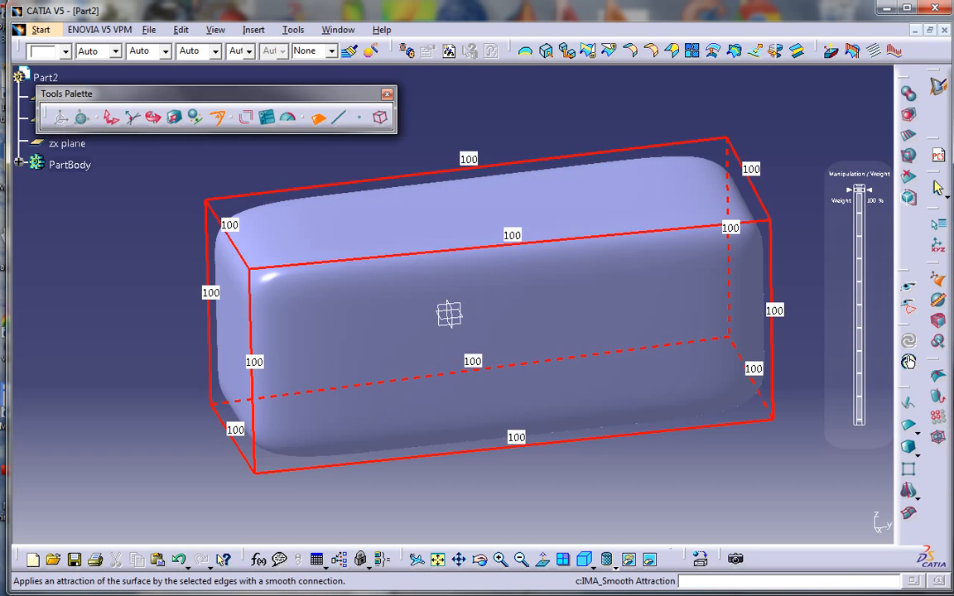
middle_drag(388, 371, 499, 340)
mouse_move(431, 320)
middle_down()
mouse_move(384, 340)
mouse_move(426, 326)
middle_up()
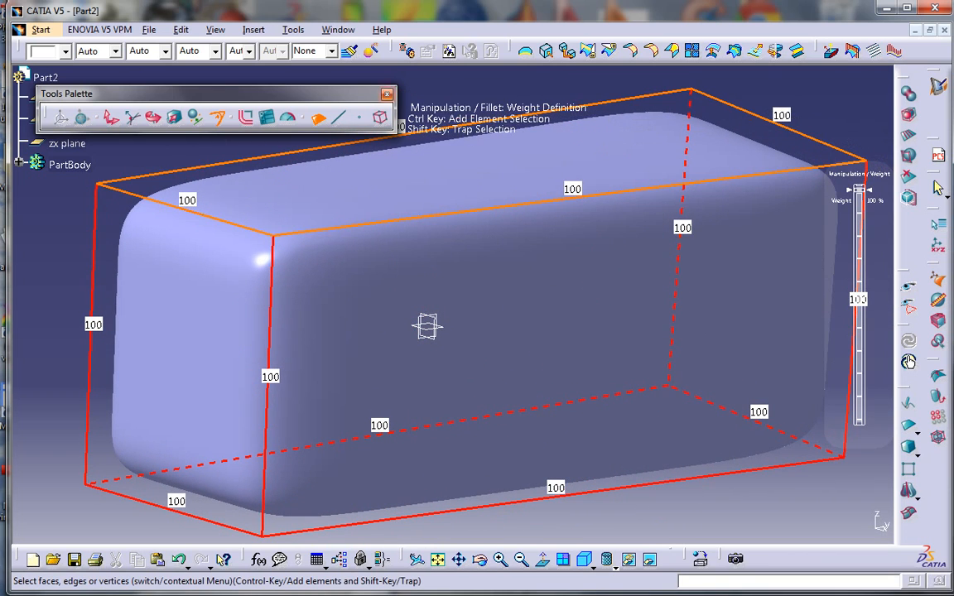
key(Escape)
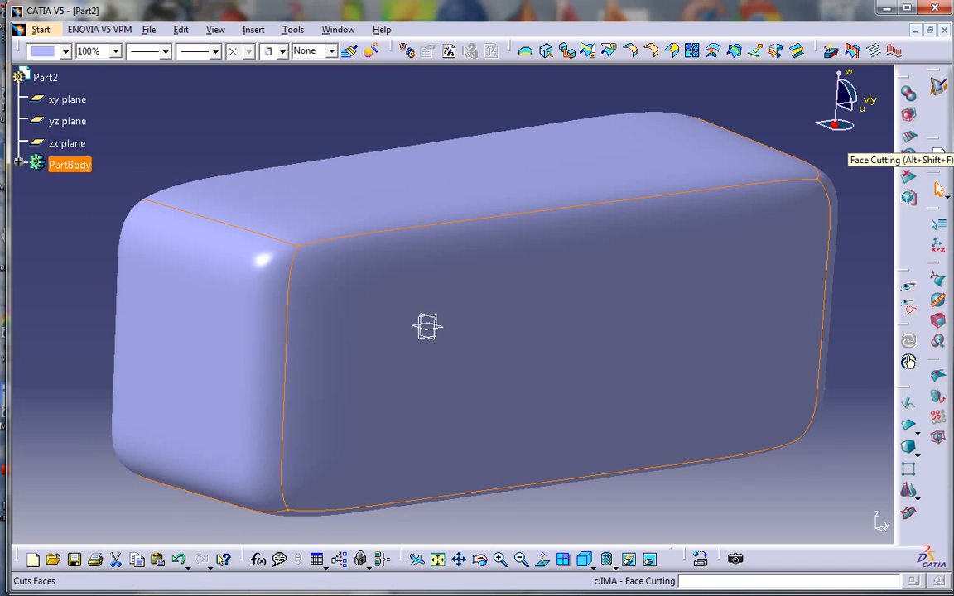
Face-cut the block along its top edges with 2 sections, splitting the long faces into bands
click(909, 153)
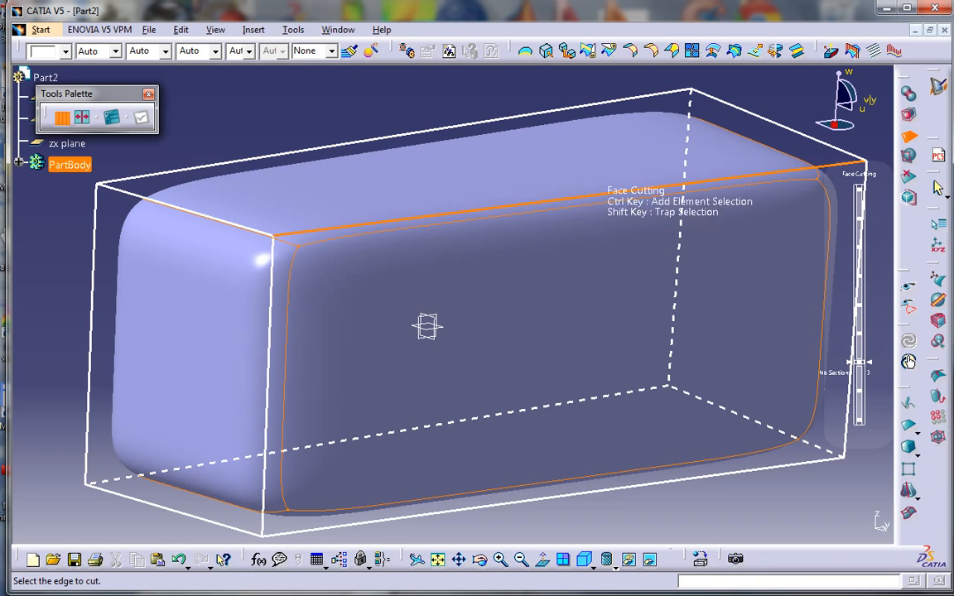
click(569, 201)
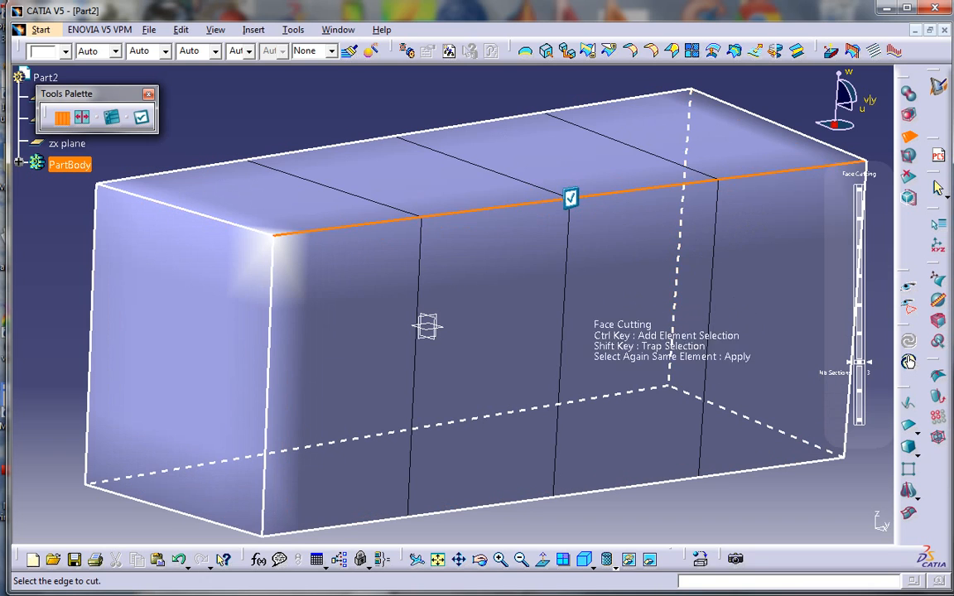
middle_drag(578, 315, 485, 356)
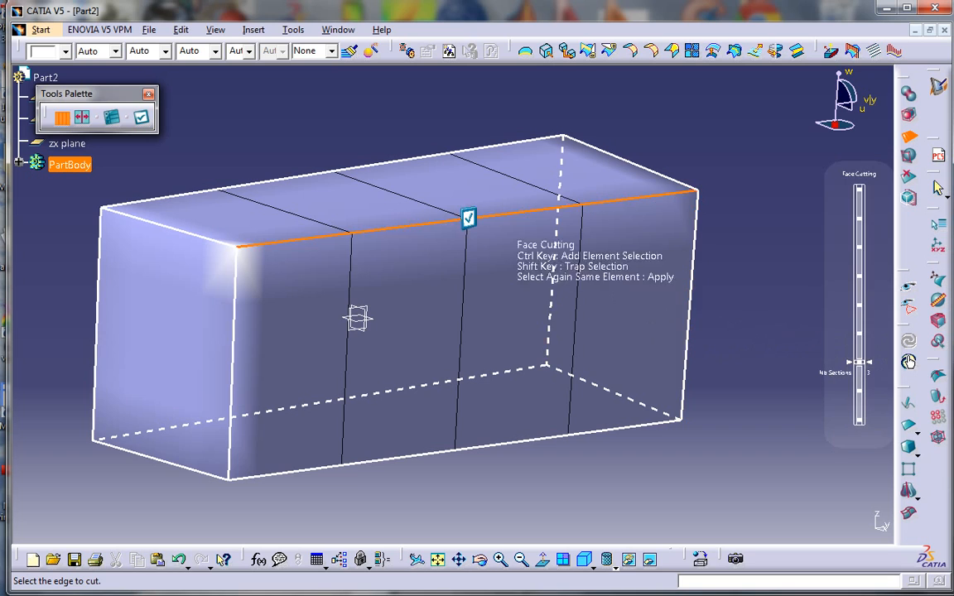
mouse_move(859, 362)
mouse_down()
mouse_move(859, 329)
mouse_move(859, 405)
mouse_move(859, 341)
mouse_move(859, 391)
mouse_up()
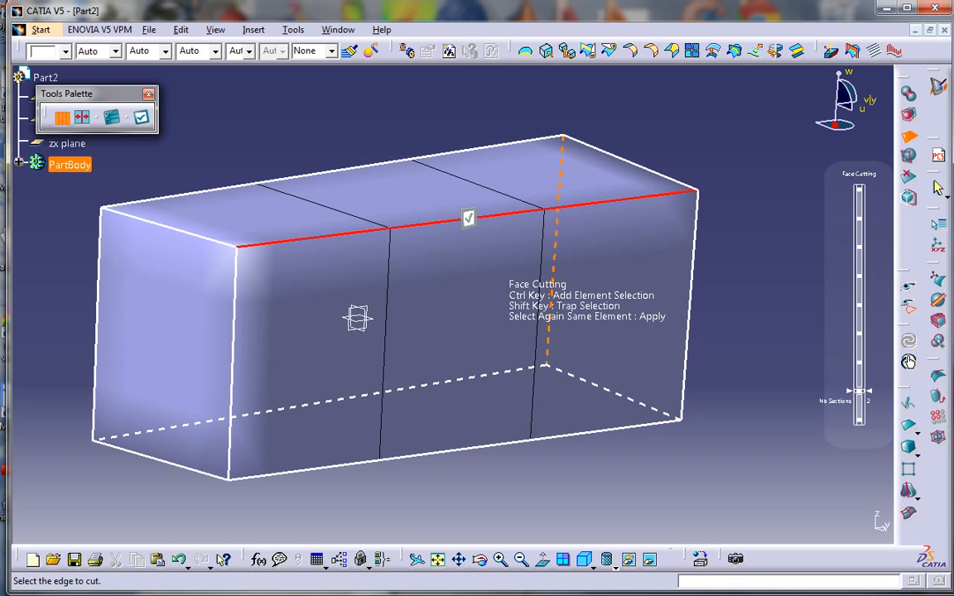
click(468, 218)
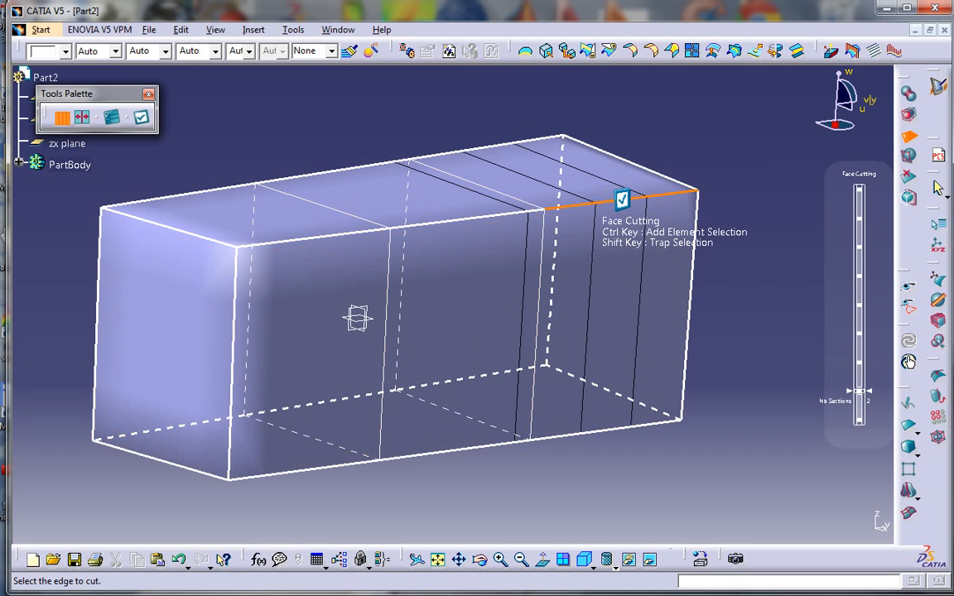
click(618, 200)
click(618, 201)
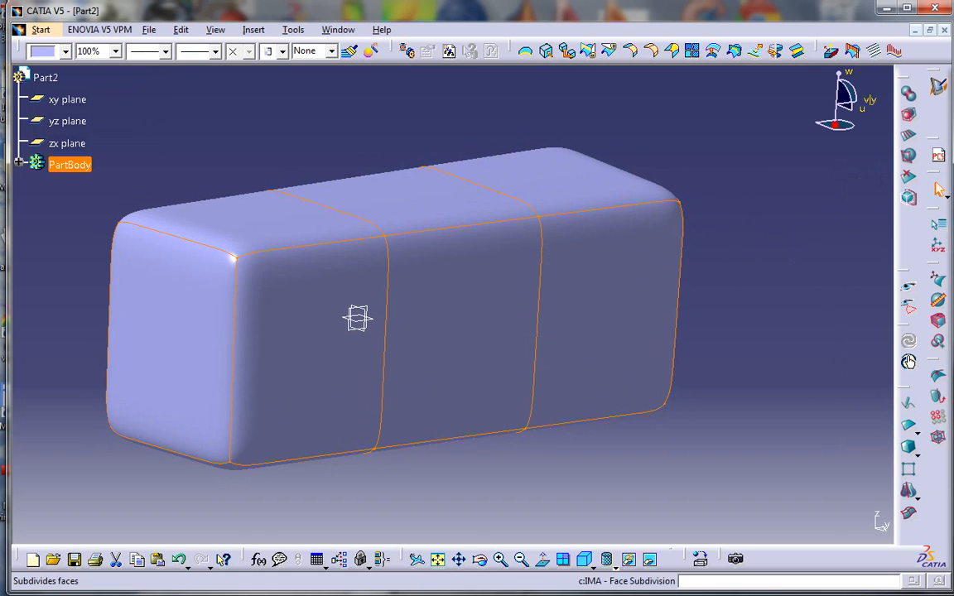
middle_drag(351, 320, 424, 327)
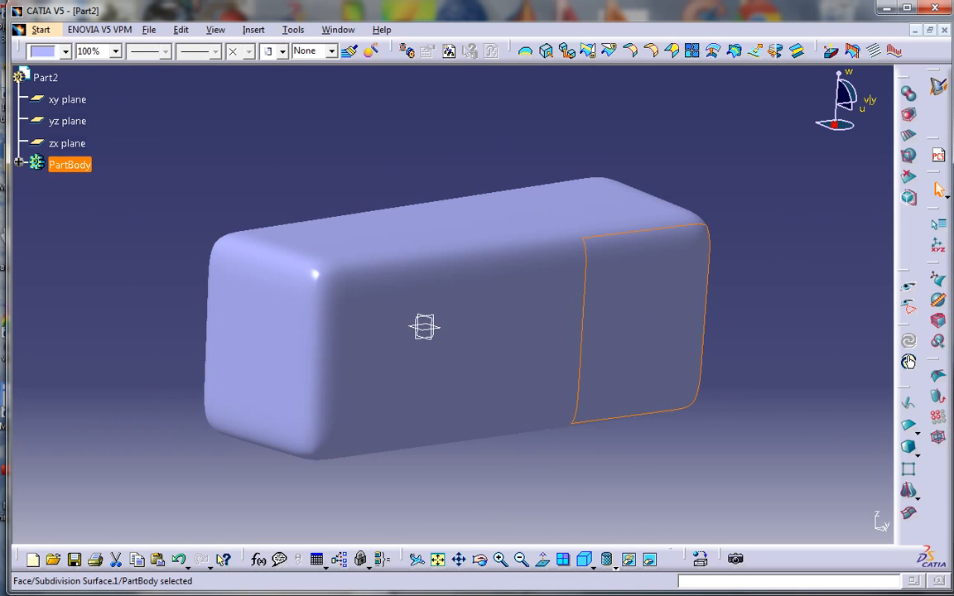
Show the part shaded with edges and extrude the top-left face upward into an L-shape
click(616, 568)
click(624, 502)
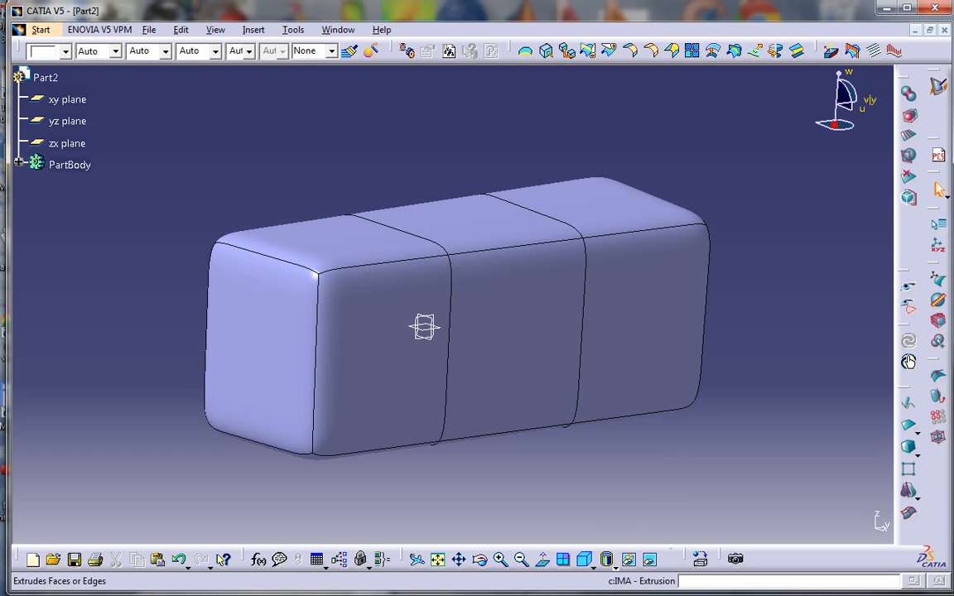
click(909, 115)
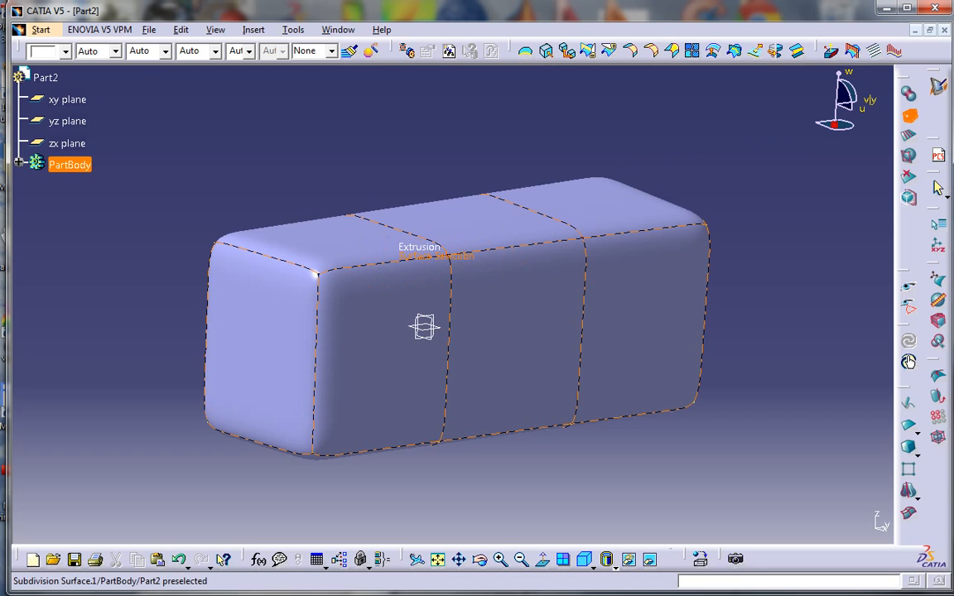
click(389, 246)
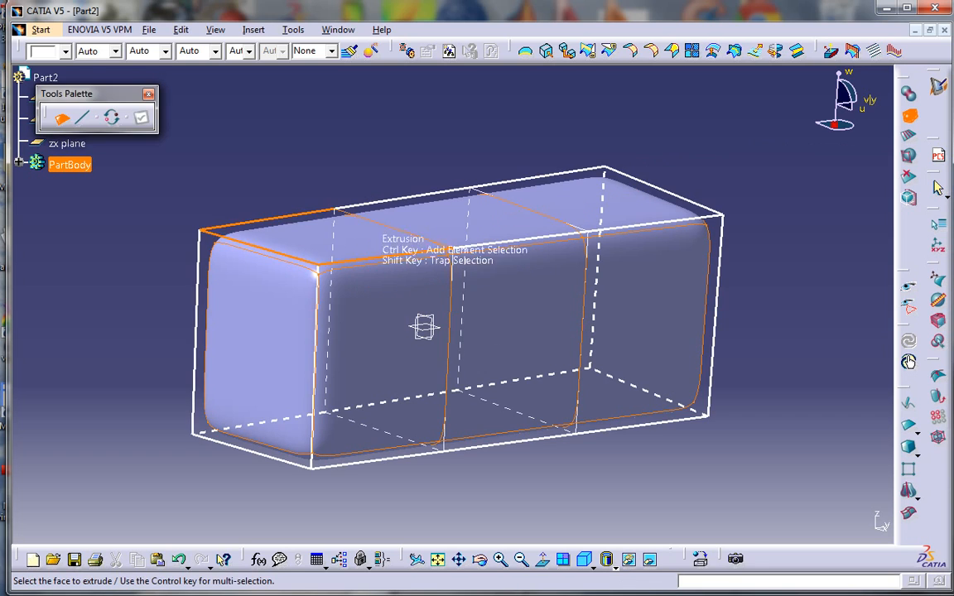
click(323, 238)
middle_drag(401, 358, 348, 391)
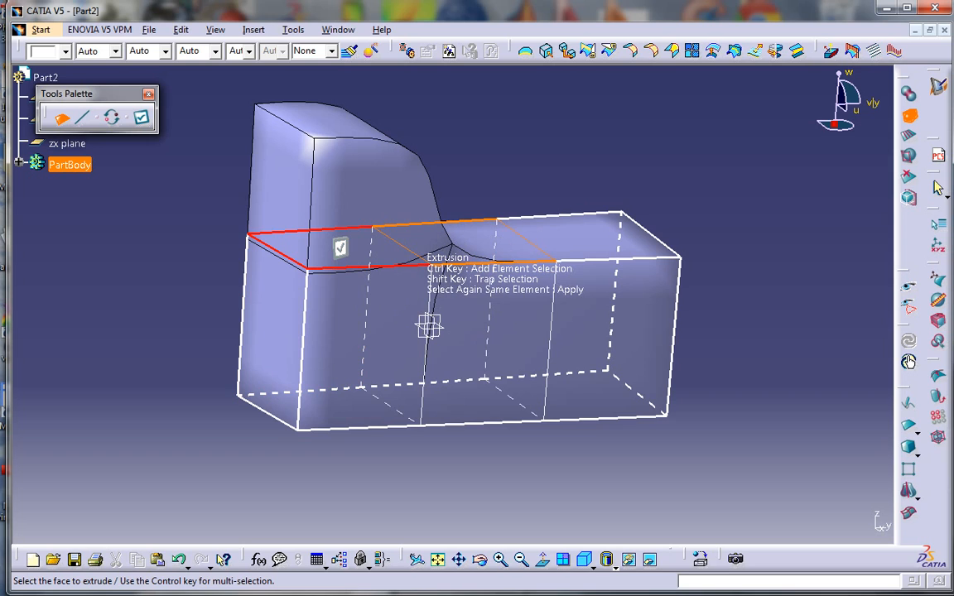
click(429, 326)
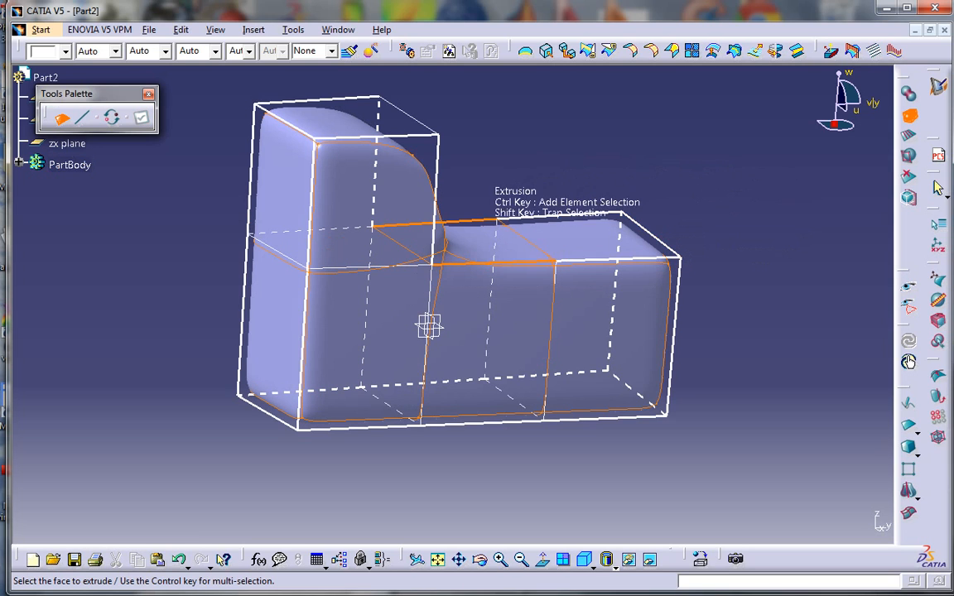
Exit the extrusion, then select and delete the L-shaped subdivision surface
key(Escape)
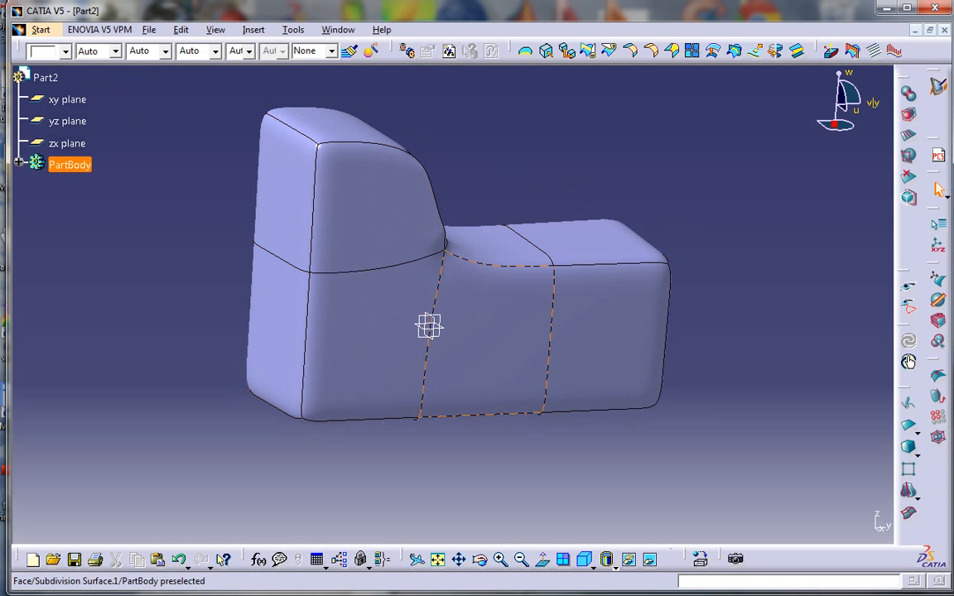
click(430, 326)
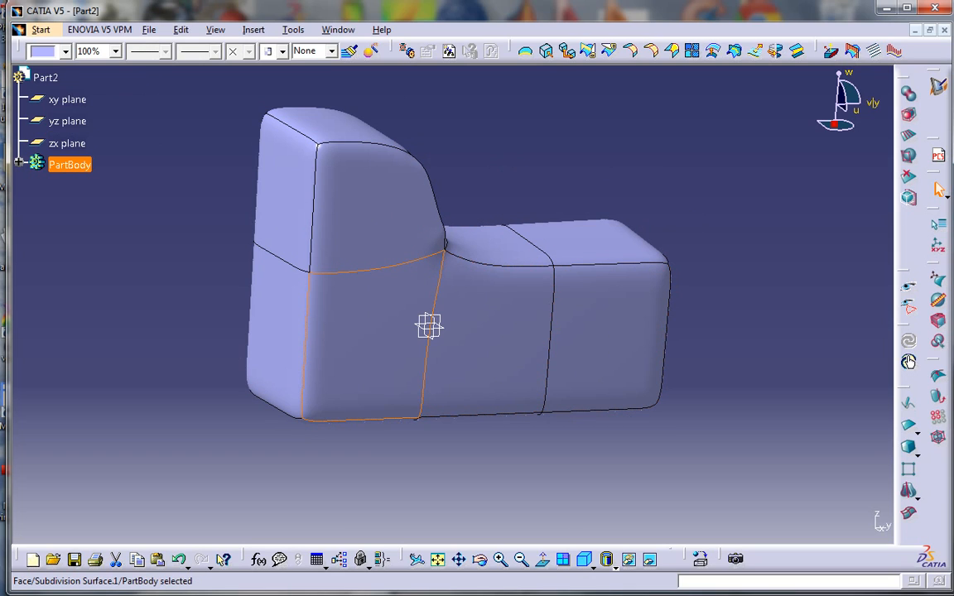
key(Delete)
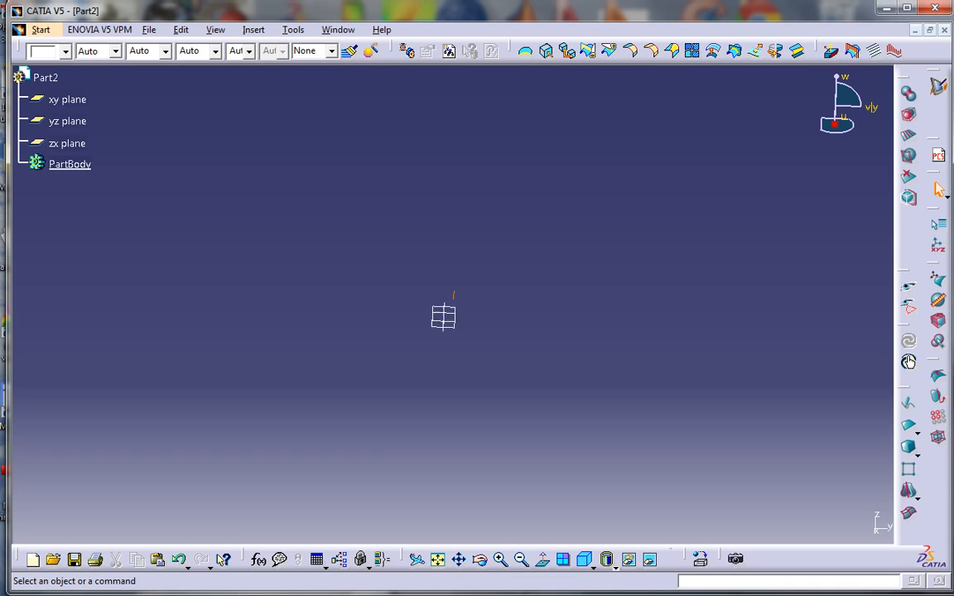
Create a fresh box subdivision primitive in Part2's empty PartBody
middle_drag(580, 323, 480, 323)
click(909, 448)
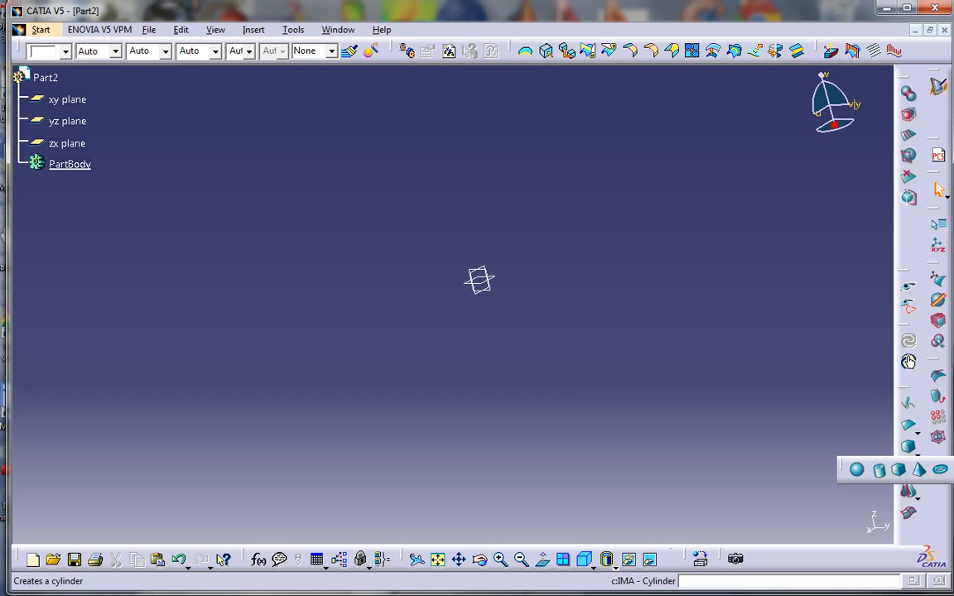
click(899, 470)
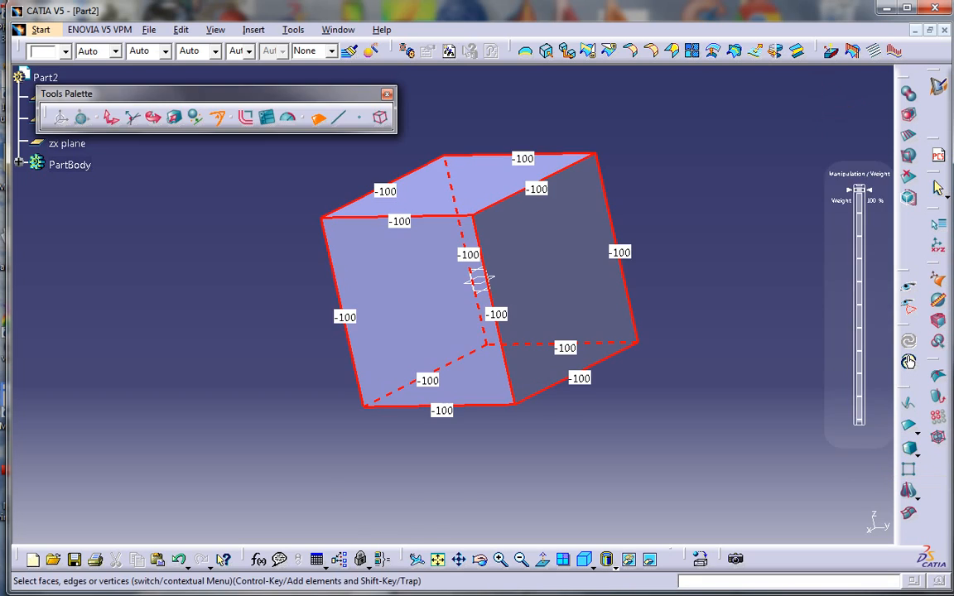
Select only the cube's front vertical edge and set its weight to 100
middle_drag(557, 264, 530, 314)
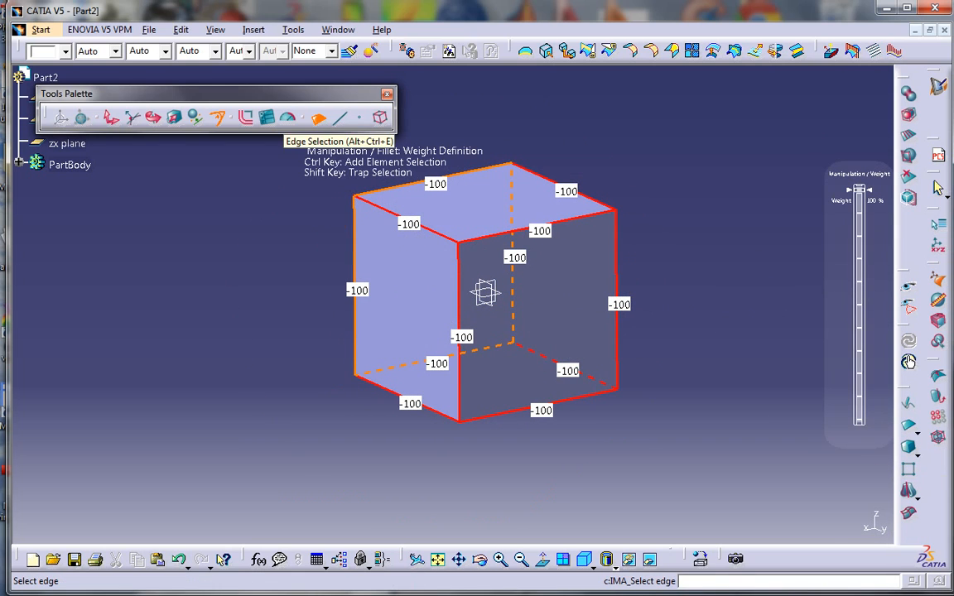
click(319, 118)
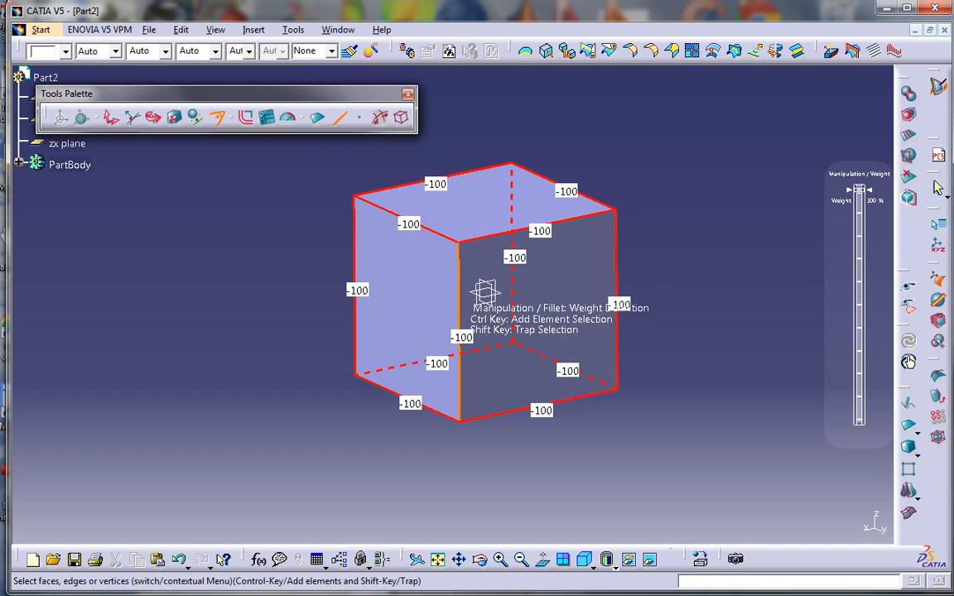
click(460, 330)
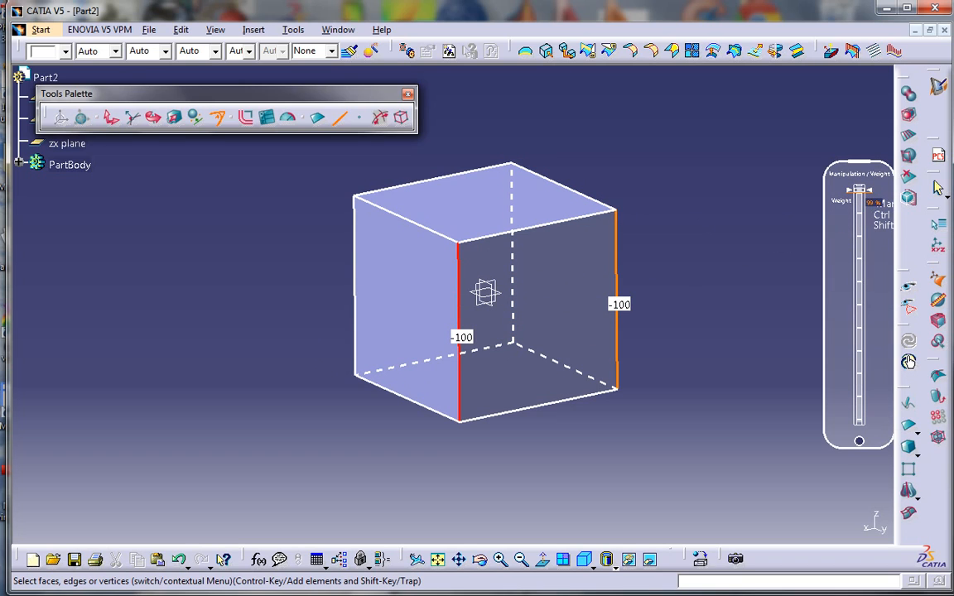
mouse_move(859, 190)
mouse_down()
mouse_move(859, 243)
mouse_move(859, 190)
mouse_up()
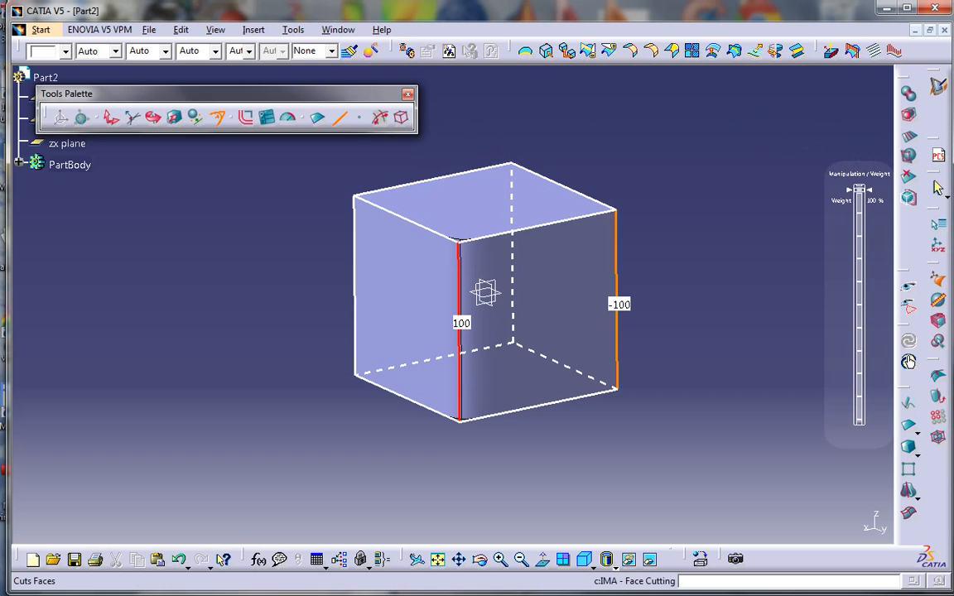
click(909, 135)
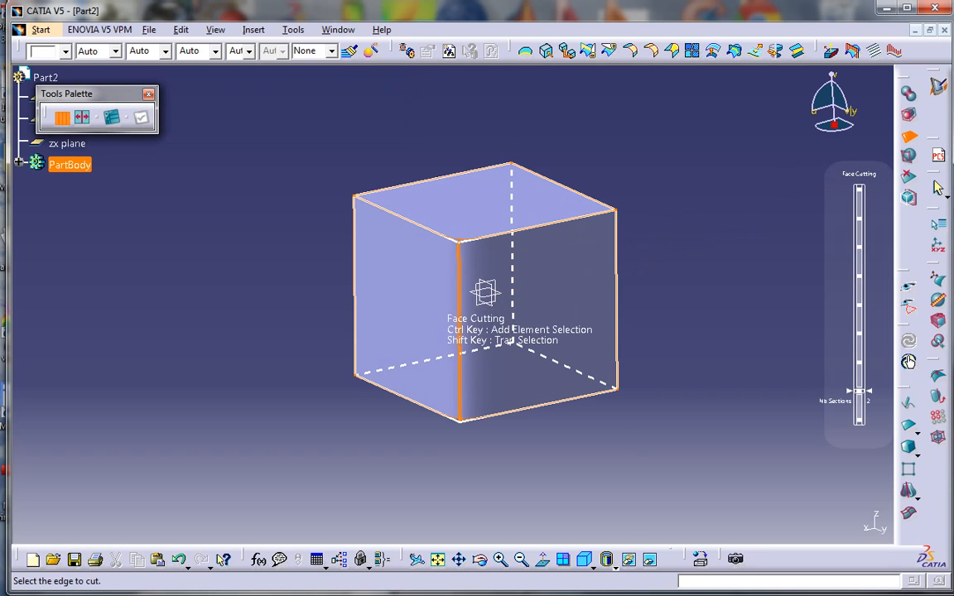
Cut the cube's faces along the front vertical edge into 2 sections
click(484, 291)
drag(863, 335, 861, 363)
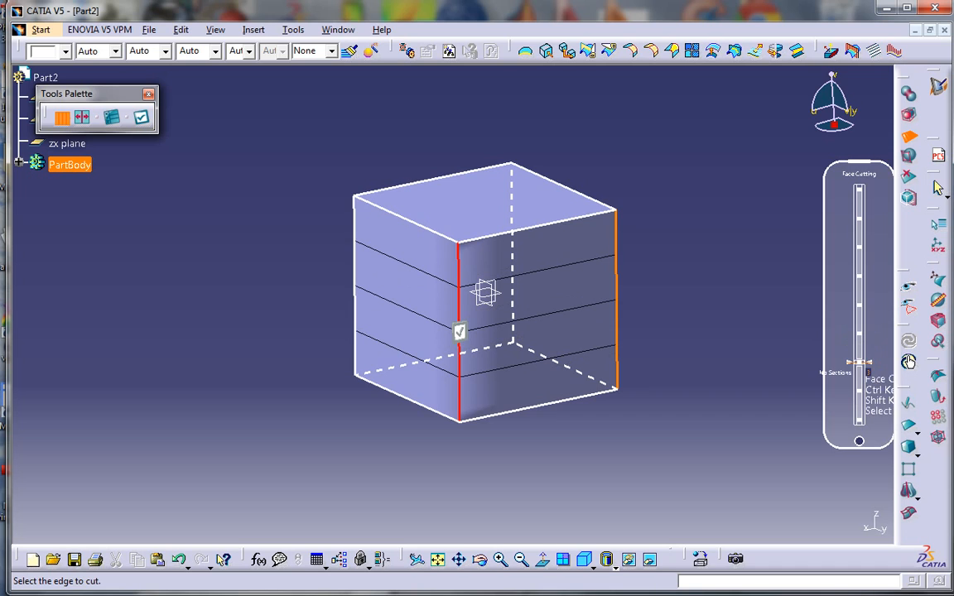
drag(861, 362, 861, 390)
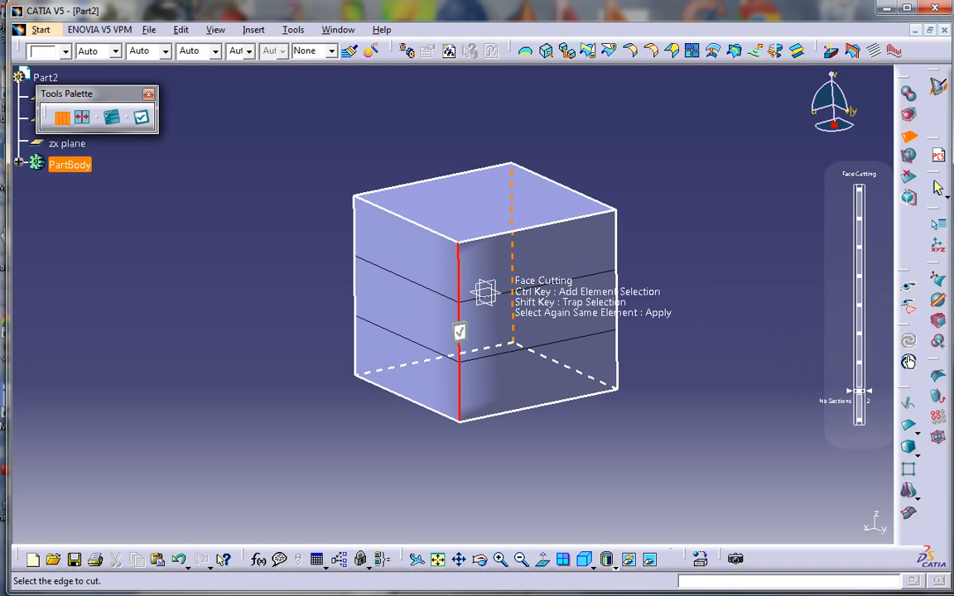
click(459, 333)
key(Escape)
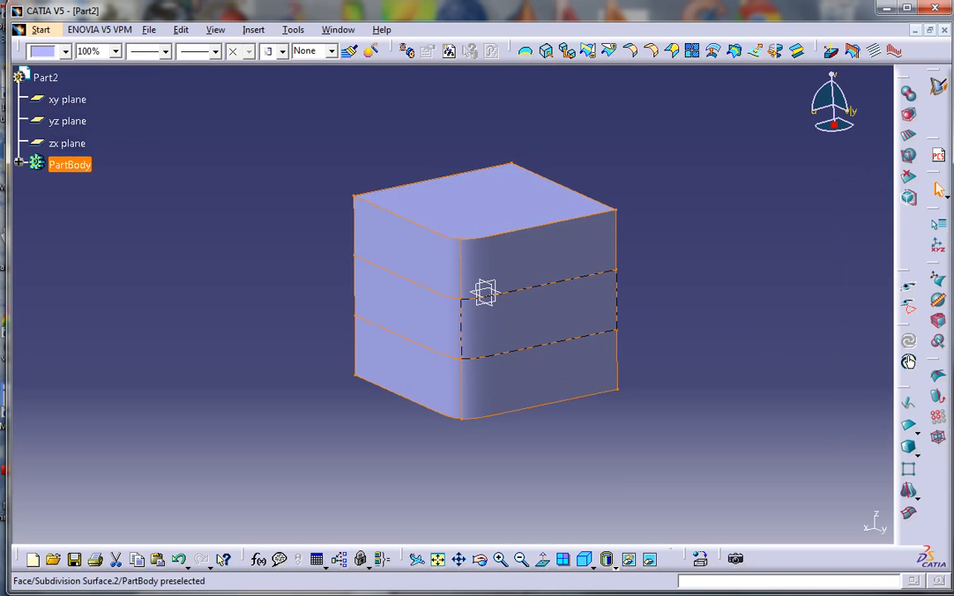
Select all cube edges and reset their weights to sharp -100
double_click(501, 339)
click(402, 118)
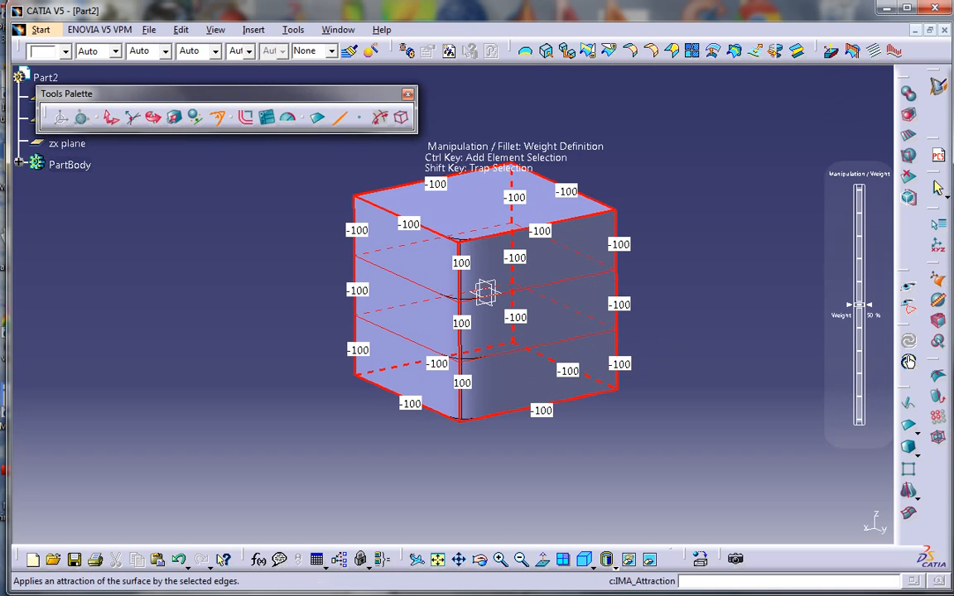
drag(859, 305, 859, 189)
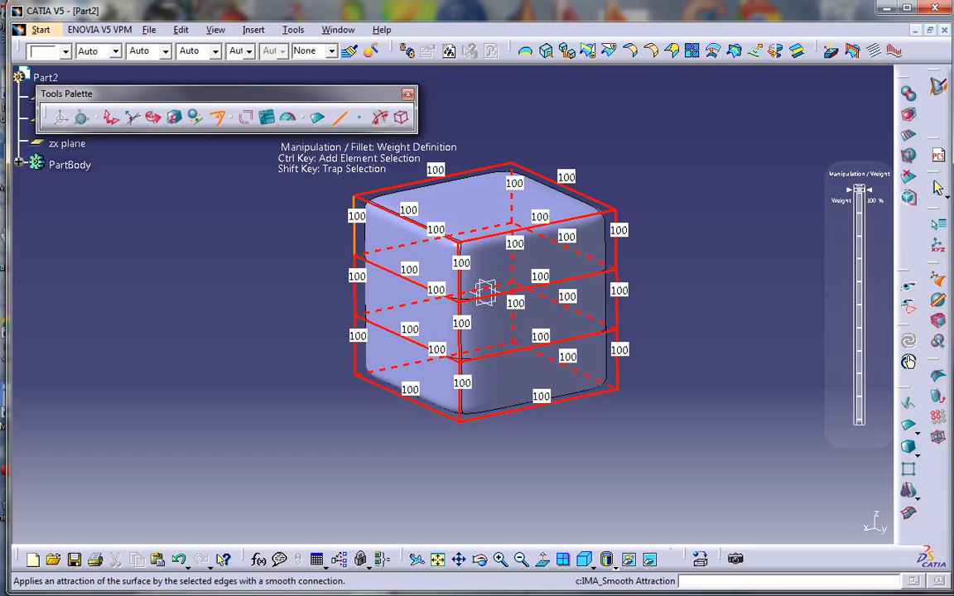
click(246, 117)
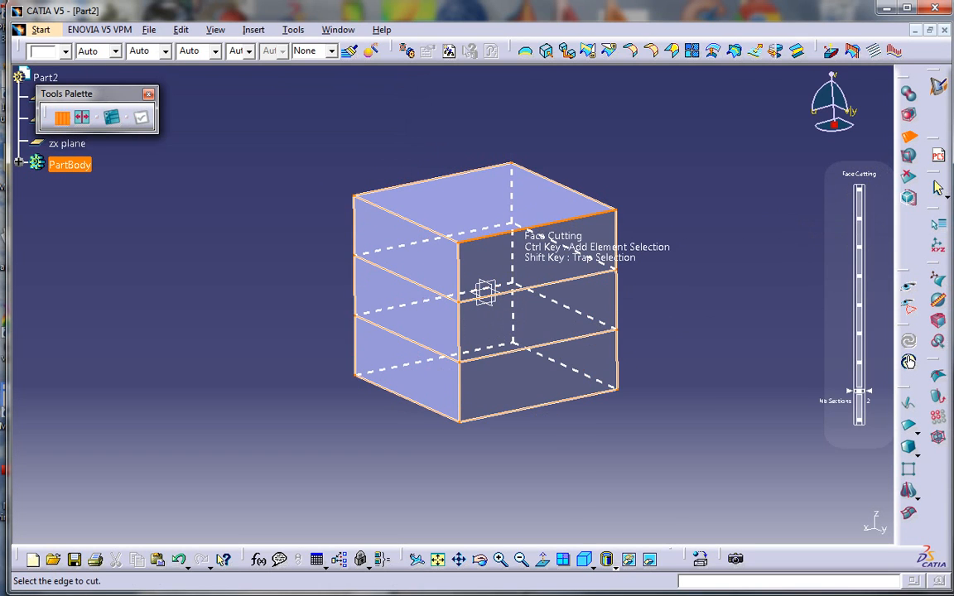
Cut the faces along the front and left top edges to complete the three-by-three grid
click(520, 229)
click(406, 218)
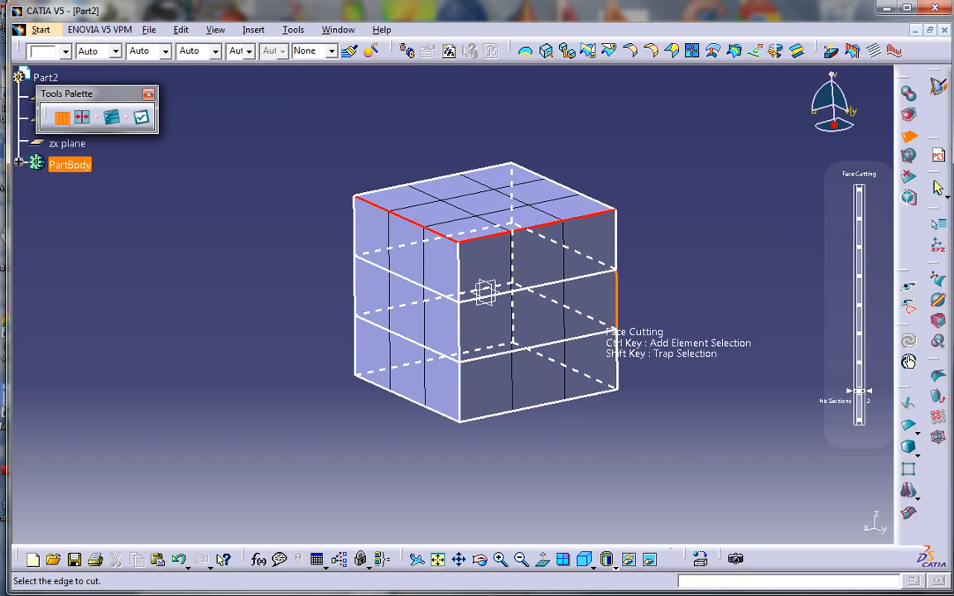
middle_drag(512, 311, 464, 263)
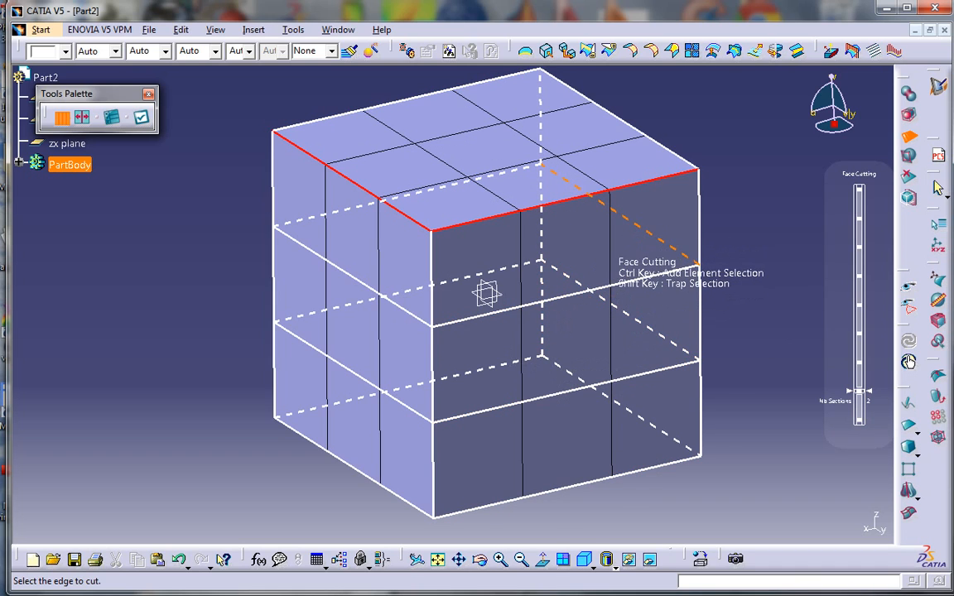
click(141, 117)
key(Escape)
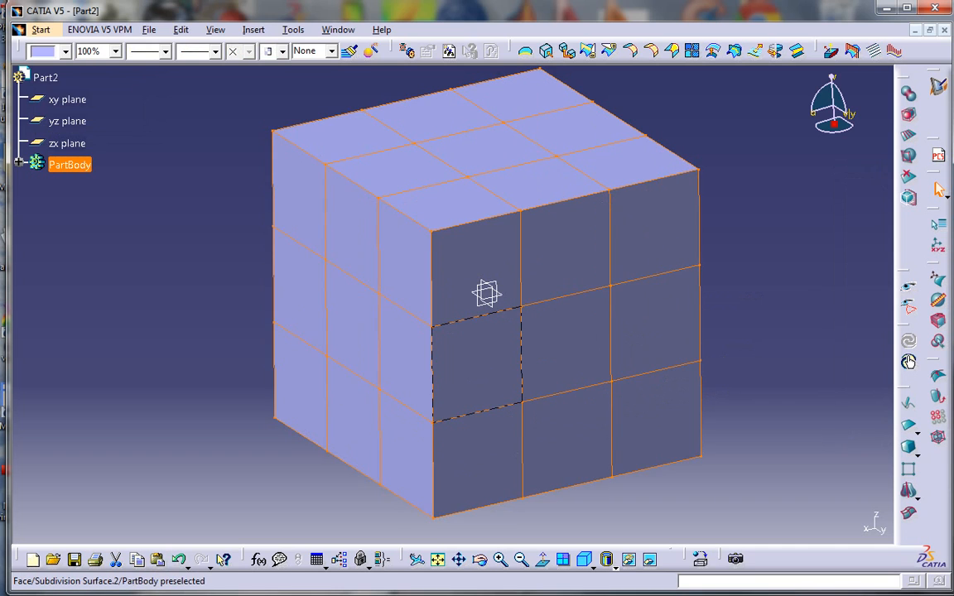
Select the middle faces on the cube's left and right sides and start Affinity scaling
double_click(482, 377)
middle_drag(534, 408, 484, 394)
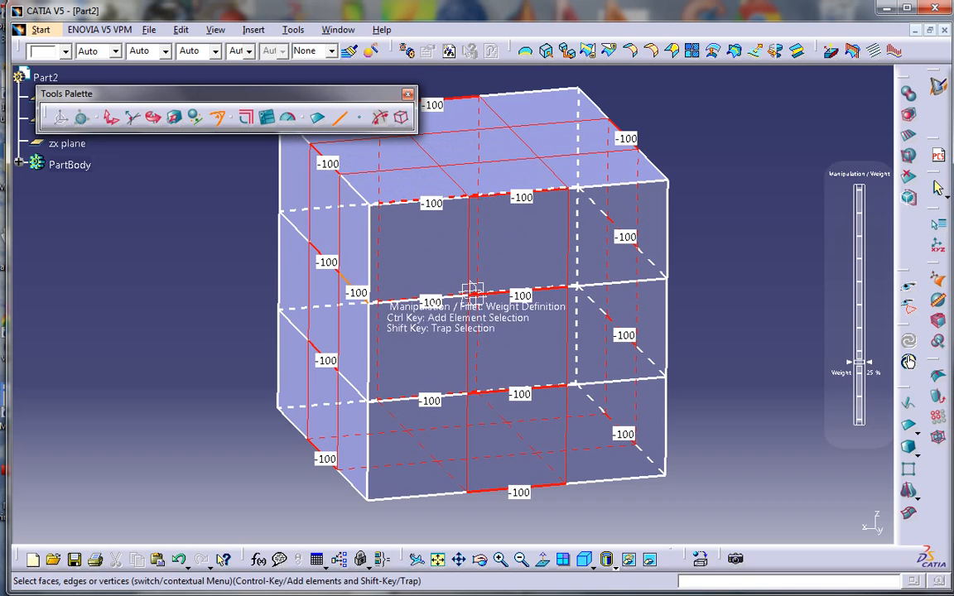
click(318, 117)
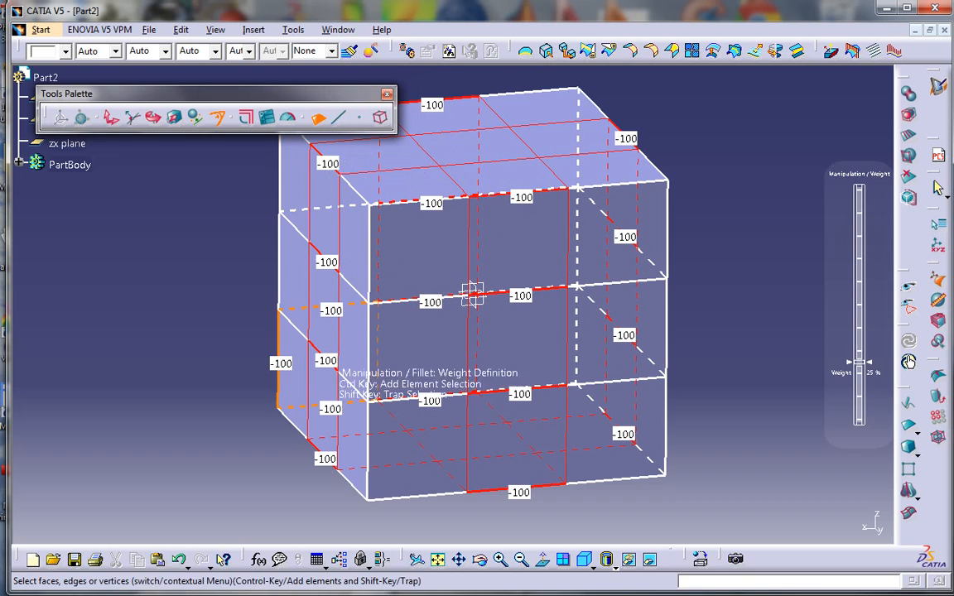
click(323, 316)
middle_drag(582, 341, 429, 343)
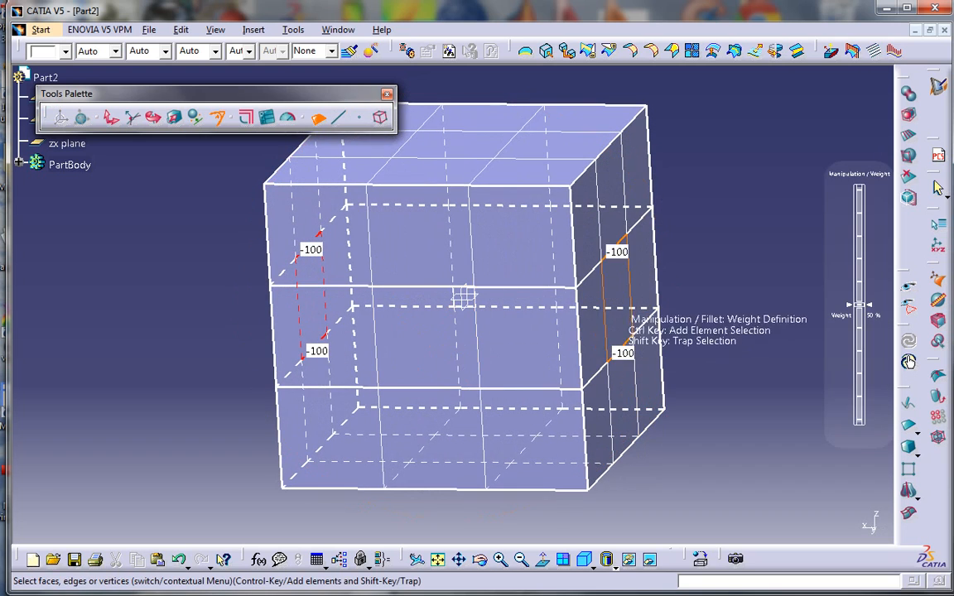
ctrl+click(618, 294)
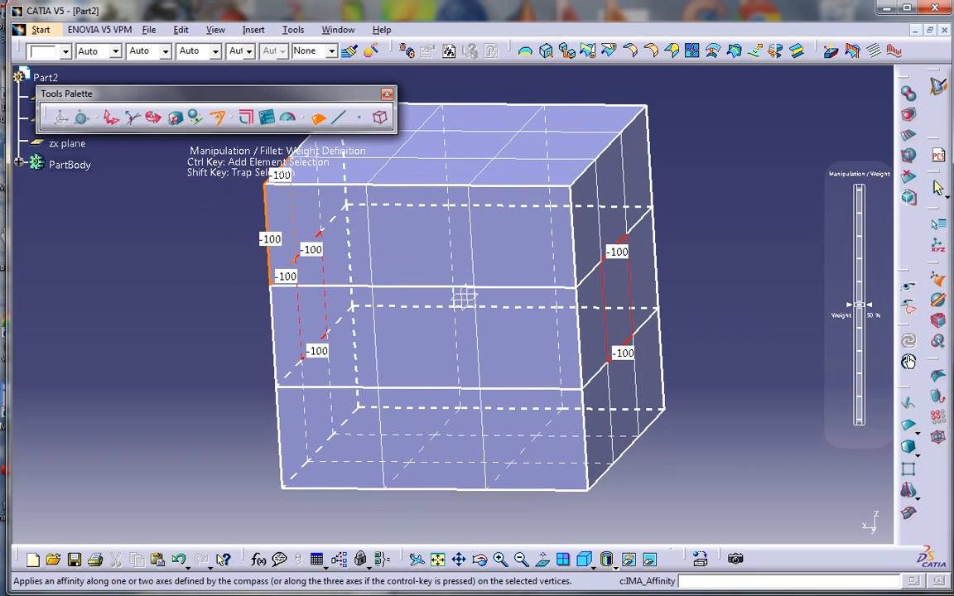
click(174, 117)
Stretch the two middle side faces sideways to 9.188 in, then select the left middle face
middle_drag(447, 311, 484, 305)
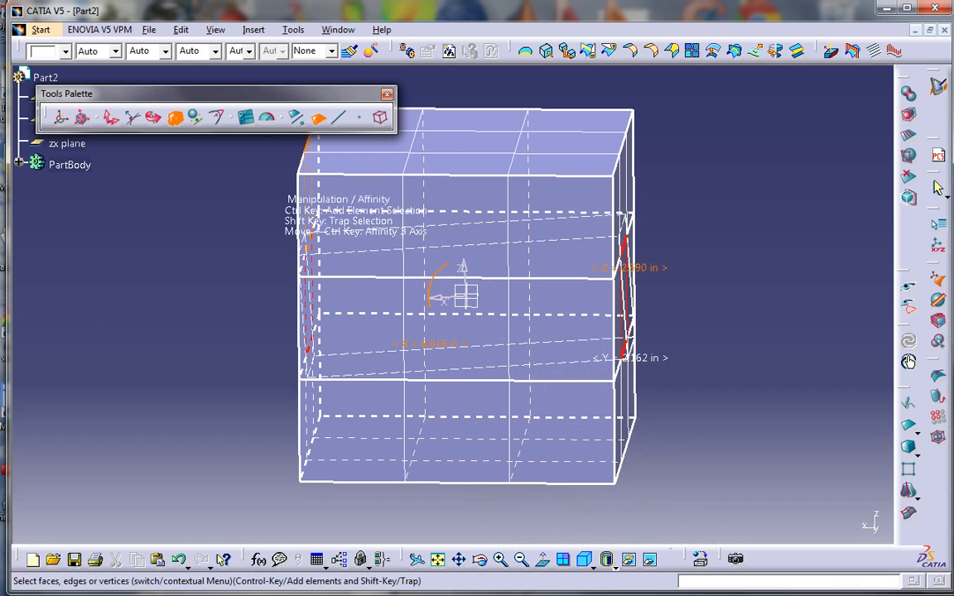
drag(447, 295, 436, 302)
middle_drag(451, 437, 517, 413)
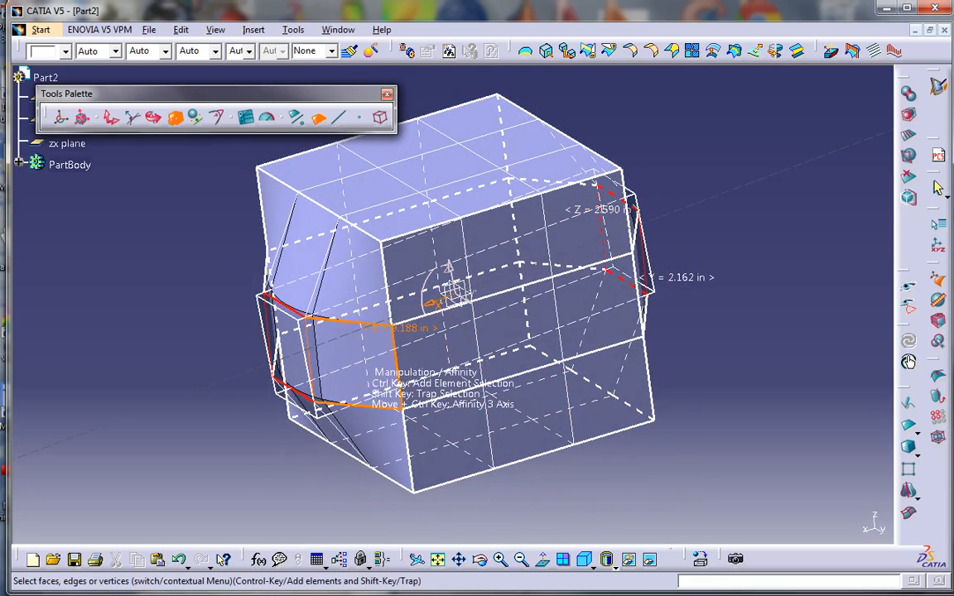
middle_drag(365, 365, 356, 346)
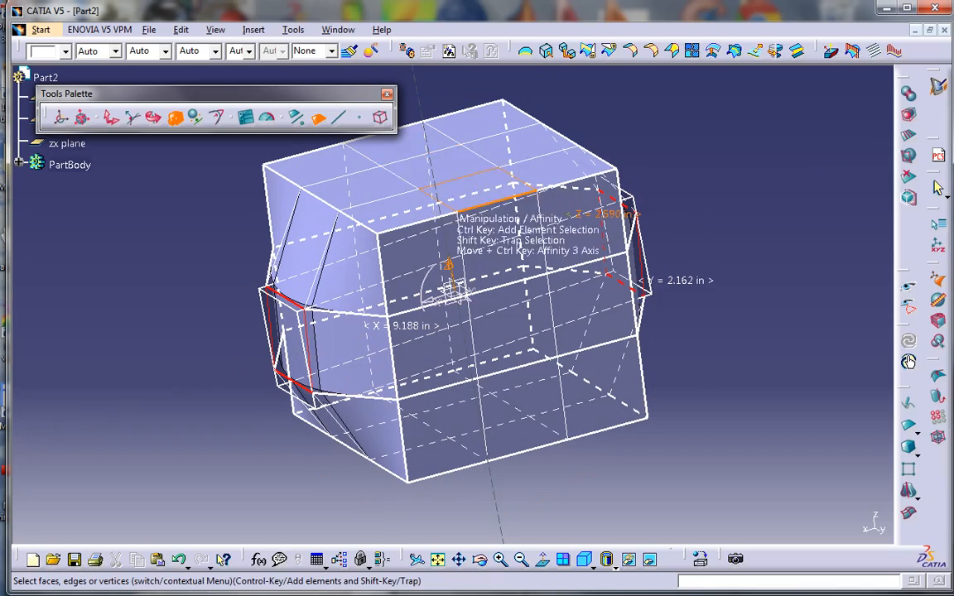
middle_drag(383, 305, 451, 316)
click(358, 328)
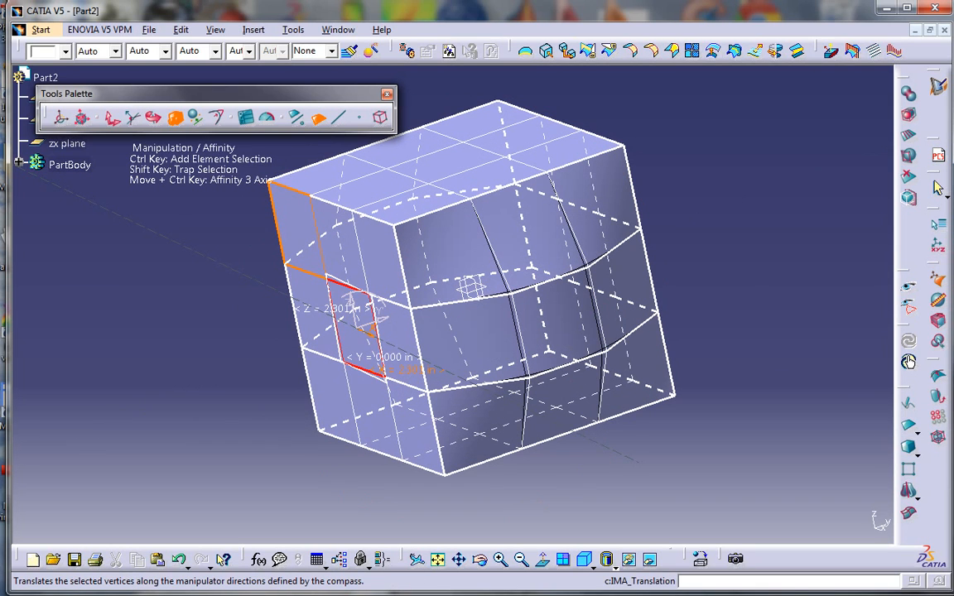
Translate the left middle face outward
click(112, 116)
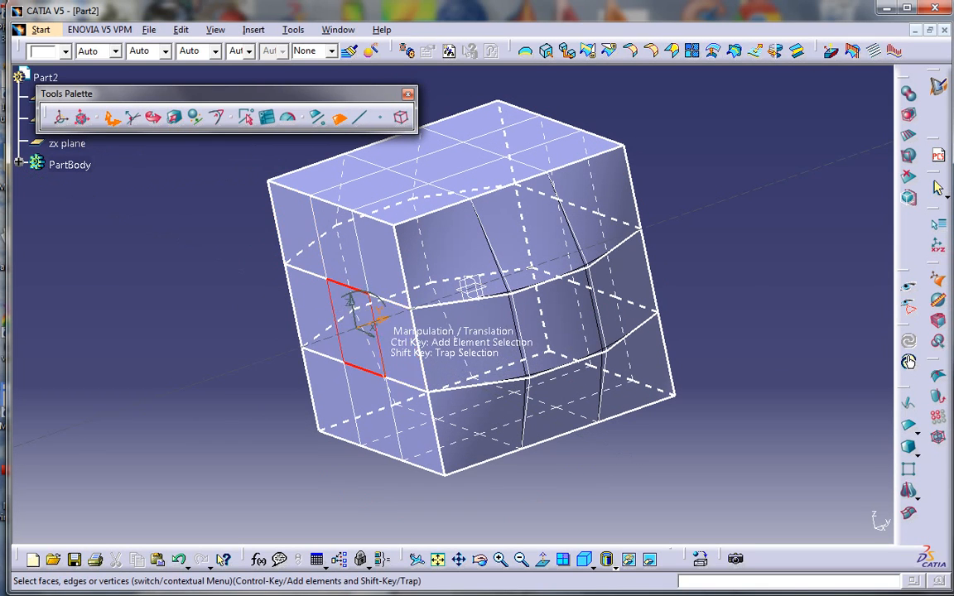
drag(377, 321, 339, 315)
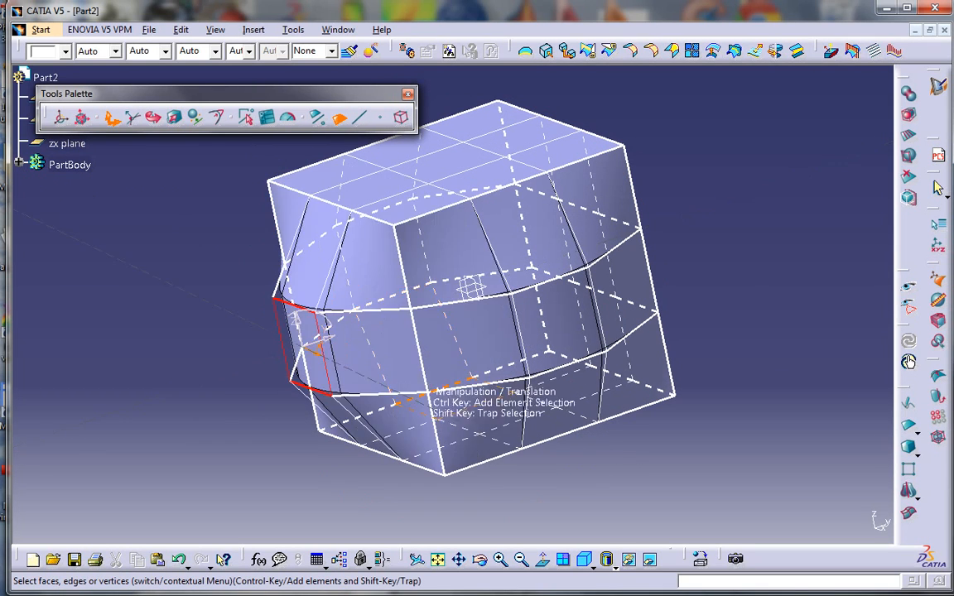
middle_drag(431, 385, 543, 198)
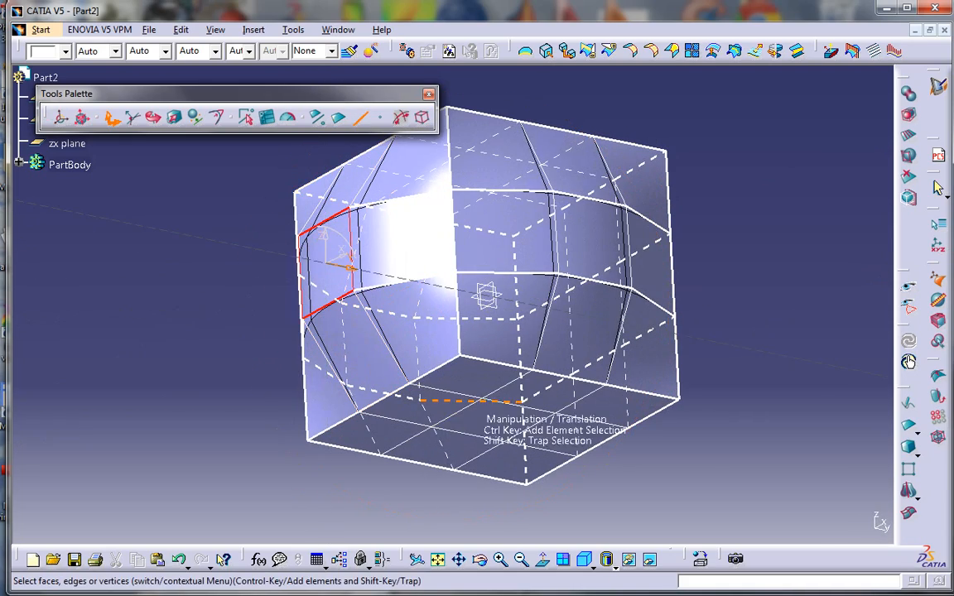
Select both bottom-left edge segments and raise that cage edge
click(365, 409)
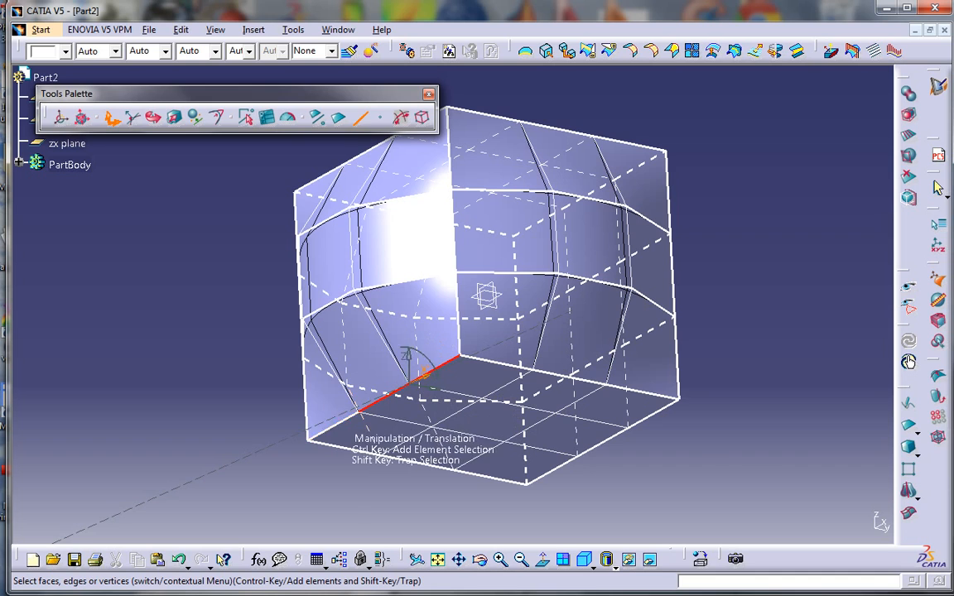
ctrl+click(333, 426)
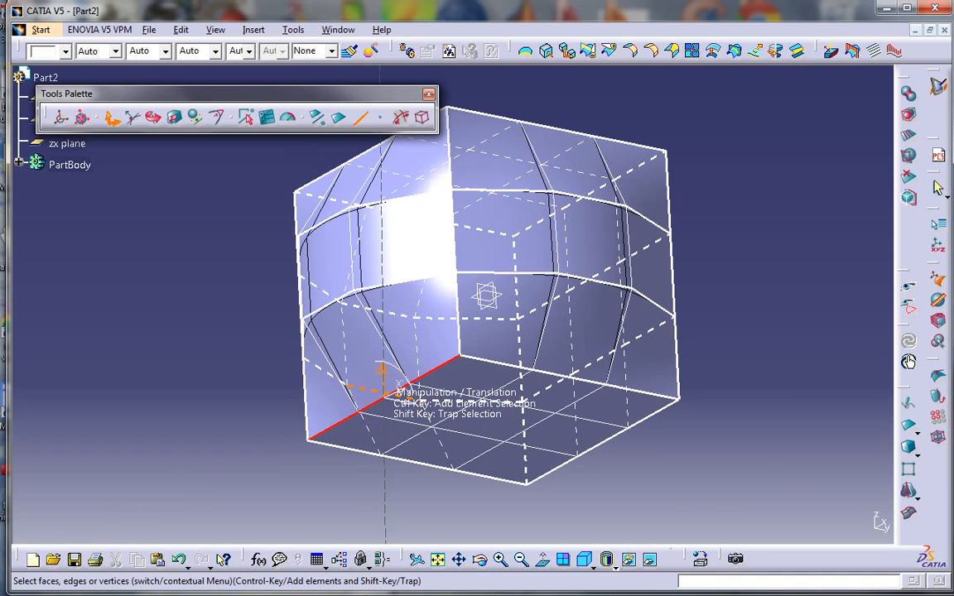
drag(382, 370, 382, 352)
middle_drag(382, 351, 267, 258)
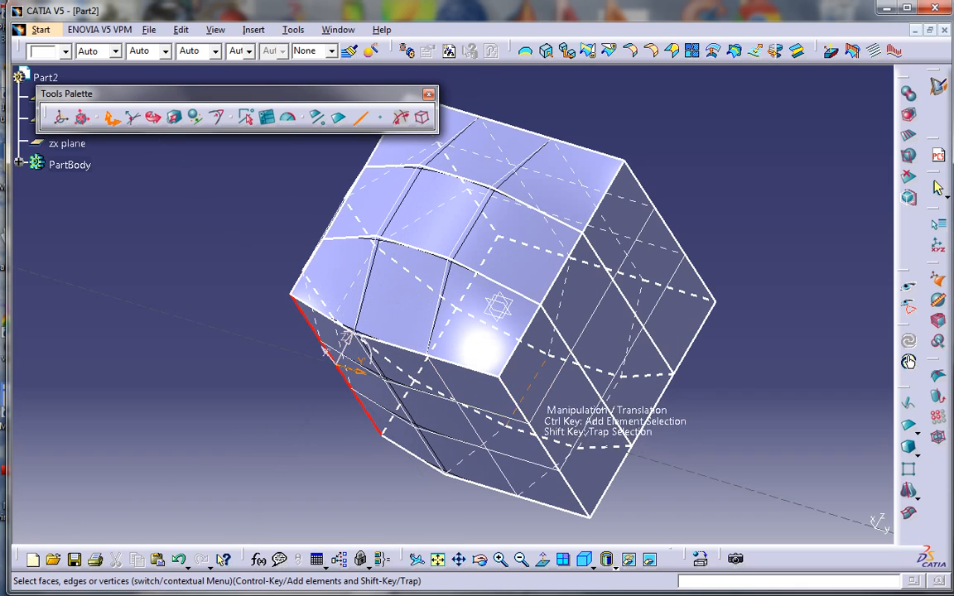
Select the whole right front edge, pull it outward, and orbit to view the box's top
click(514, 401)
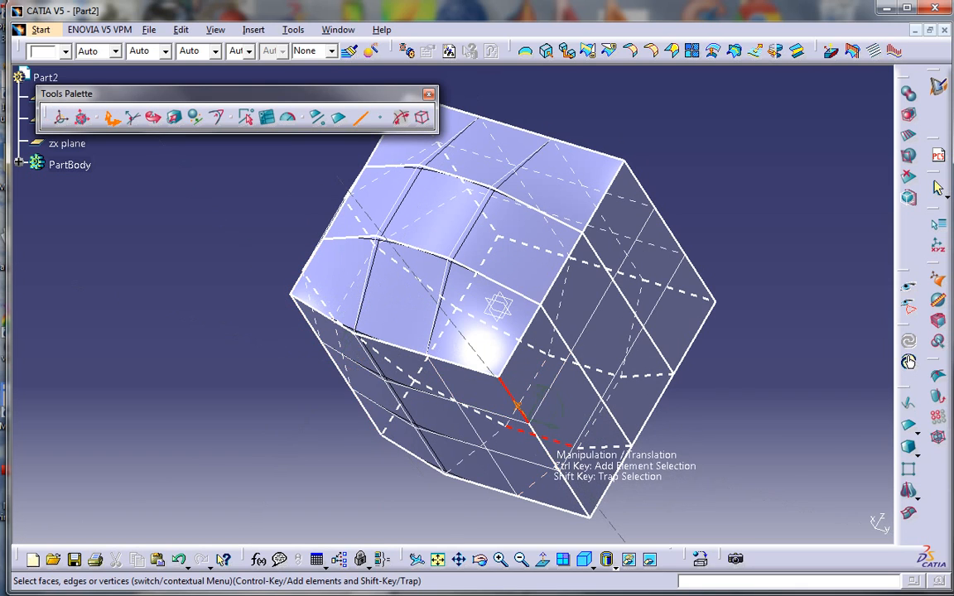
click(537, 435)
click(539, 438)
ctrl+click(574, 493)
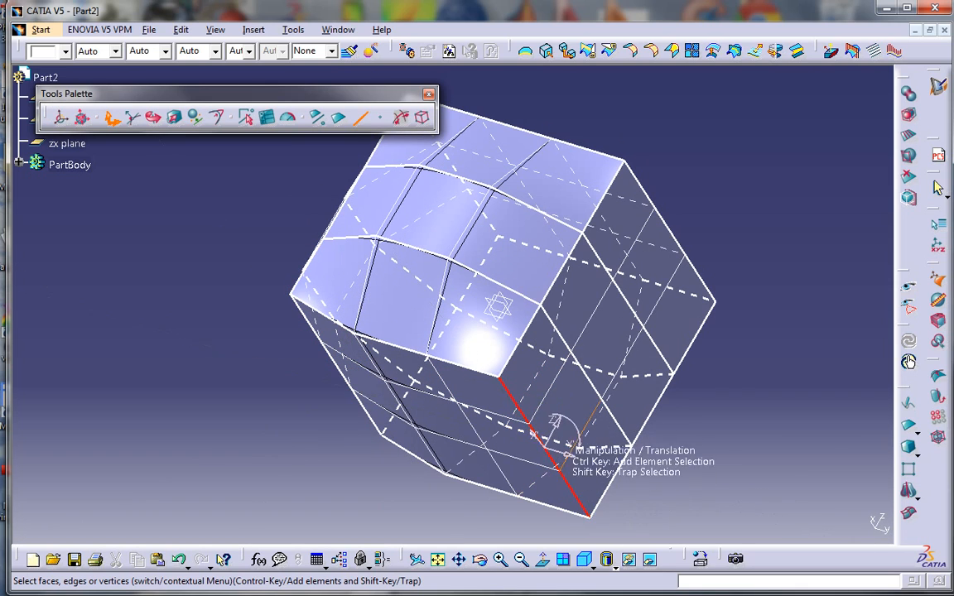
drag(533, 432, 547, 401)
middle_drag(392, 342, 394, 462)
middle_drag(596, 429, 498, 334)
middle_drag(505, 249, 469, 226)
click(339, 118)
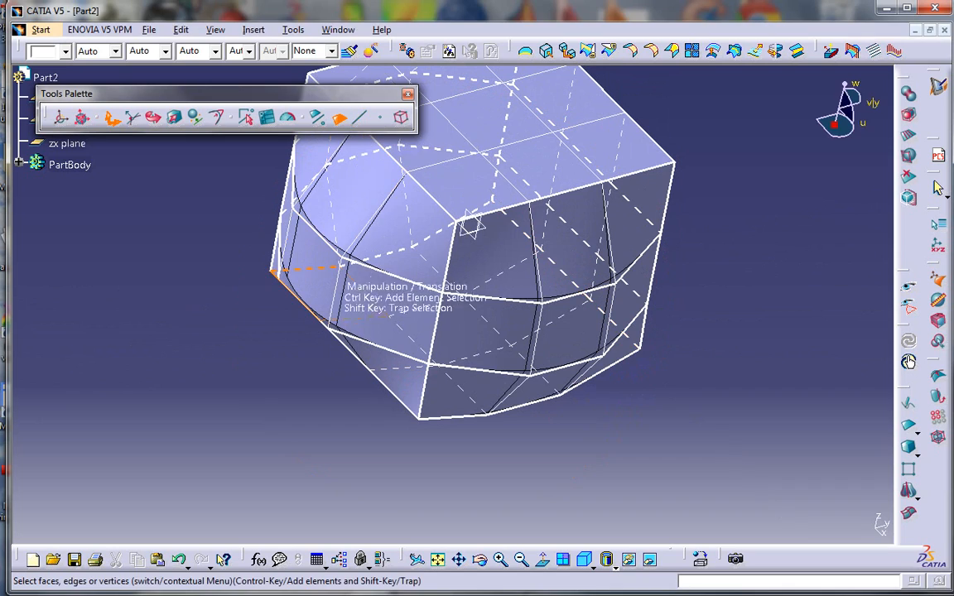
middle_drag(604, 359, 462, 370)
middle_drag(504, 248, 473, 295)
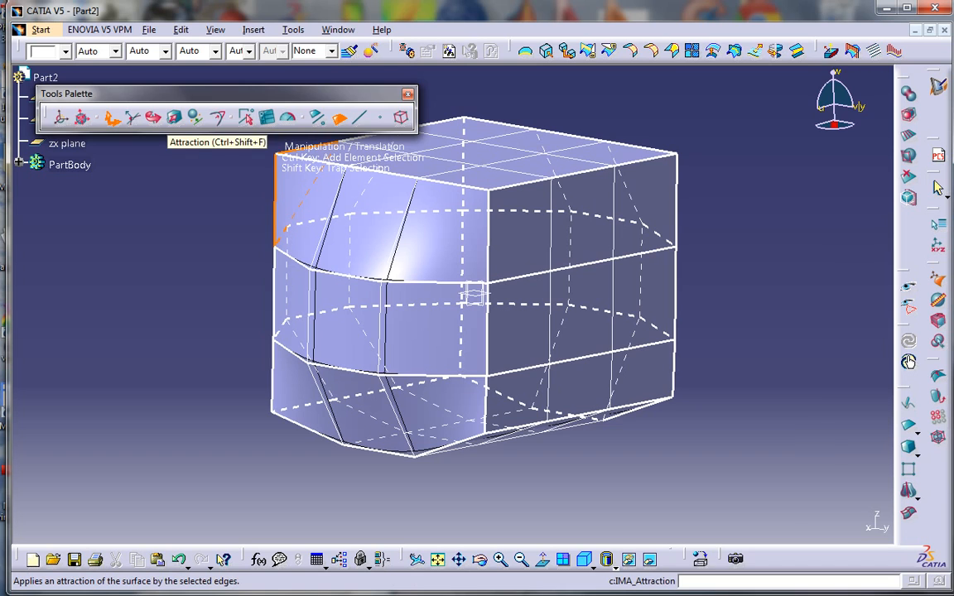
Set the attraction weight of all cage elements to 0% to round the surface
click(217, 117)
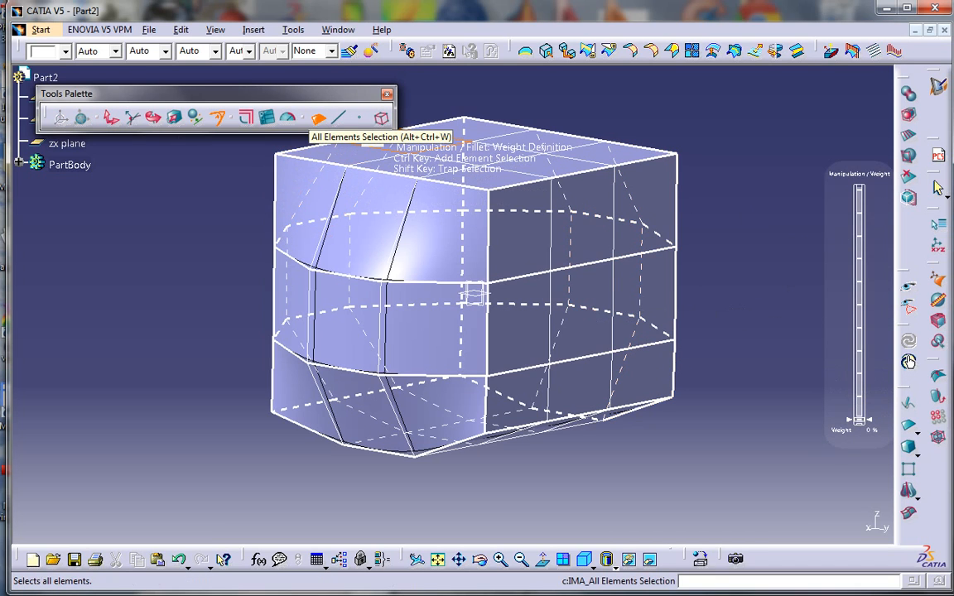
click(380, 117)
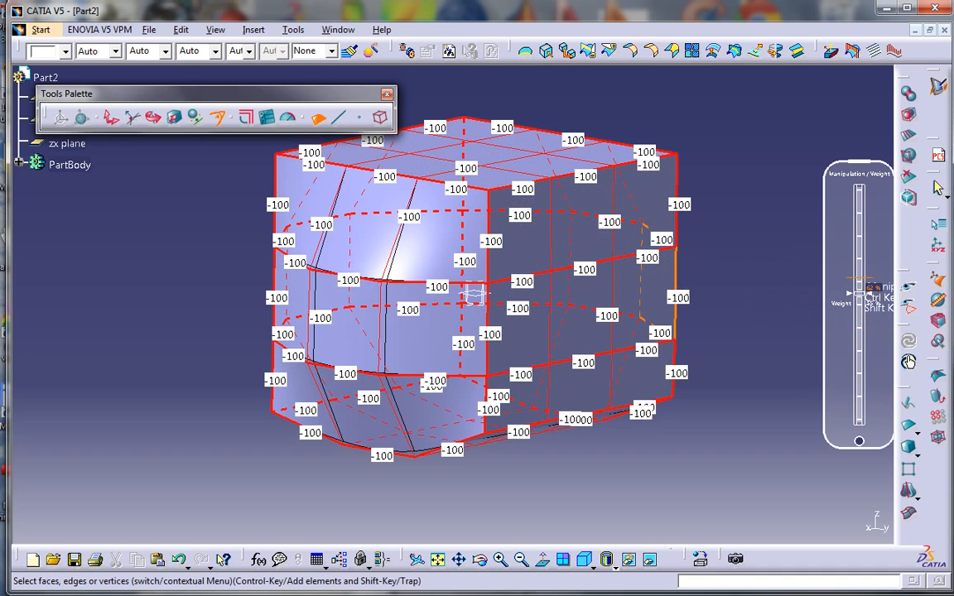
drag(859, 294, 859, 520)
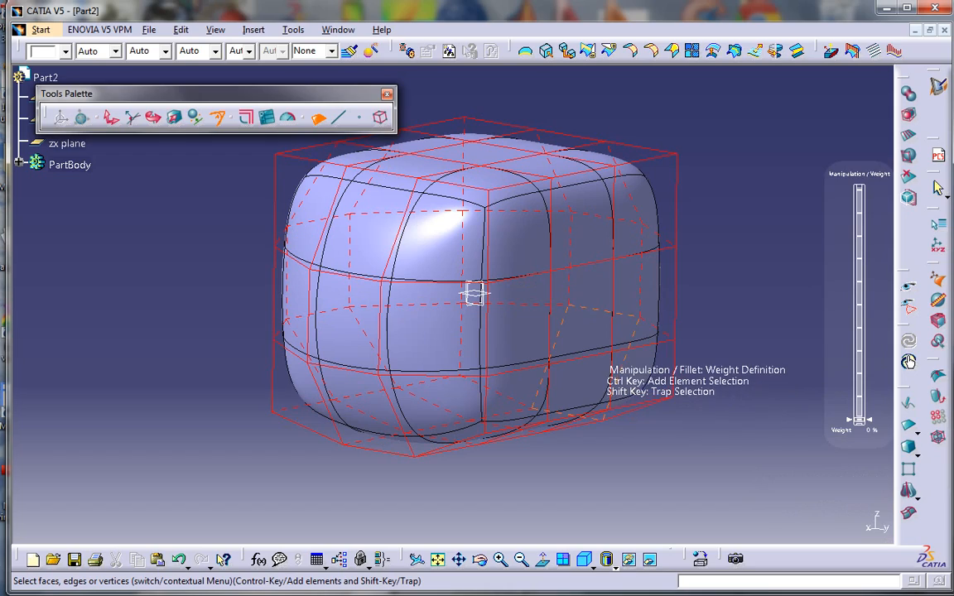
key(Escape)
middle_drag(474, 294, 401, 358)
Reopen the surface in Translation mode and select a front cage face
double_click(530, 289)
middle_drag(441, 304, 441, 301)
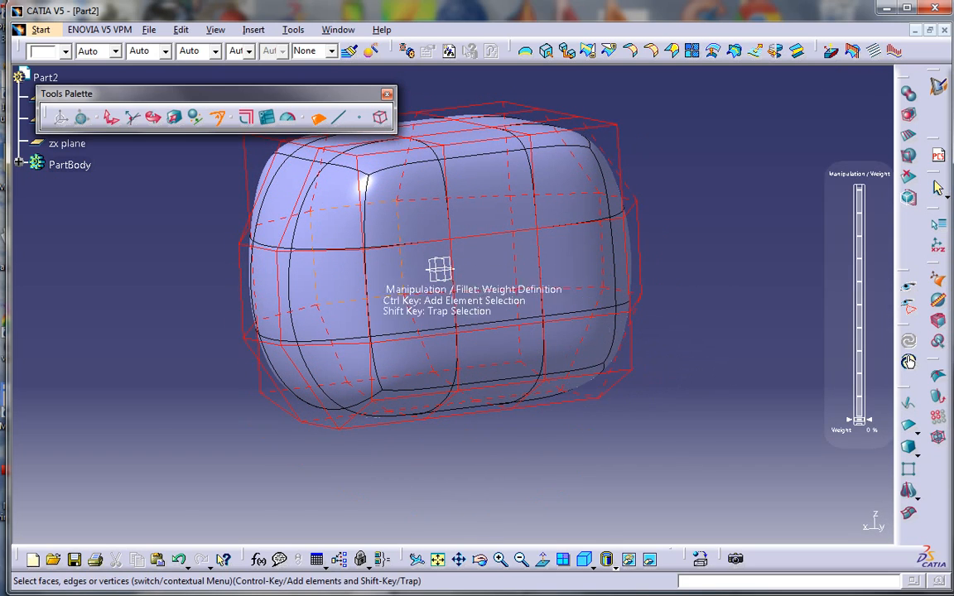
key(ctrl+a)
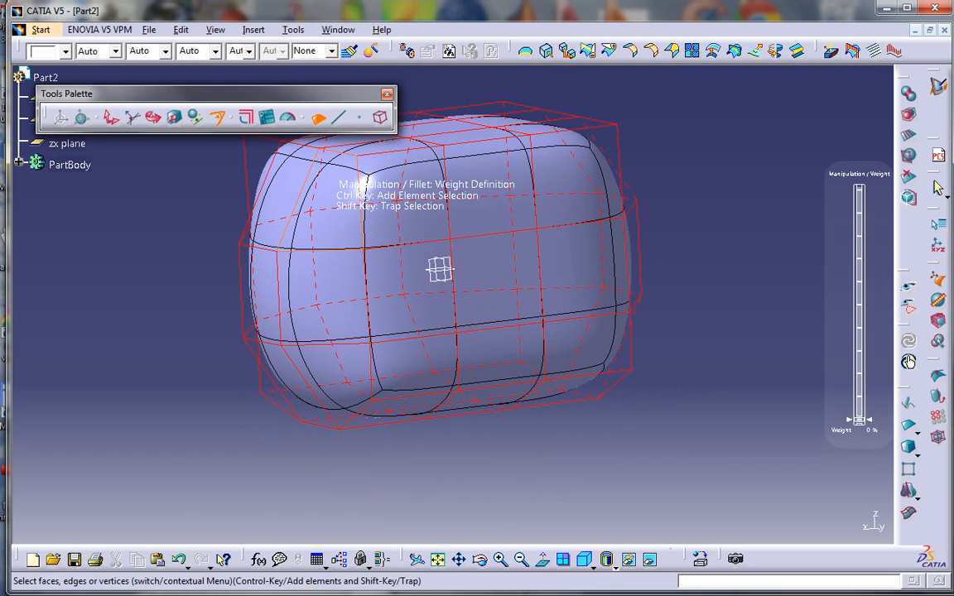
click(111, 117)
click(420, 283)
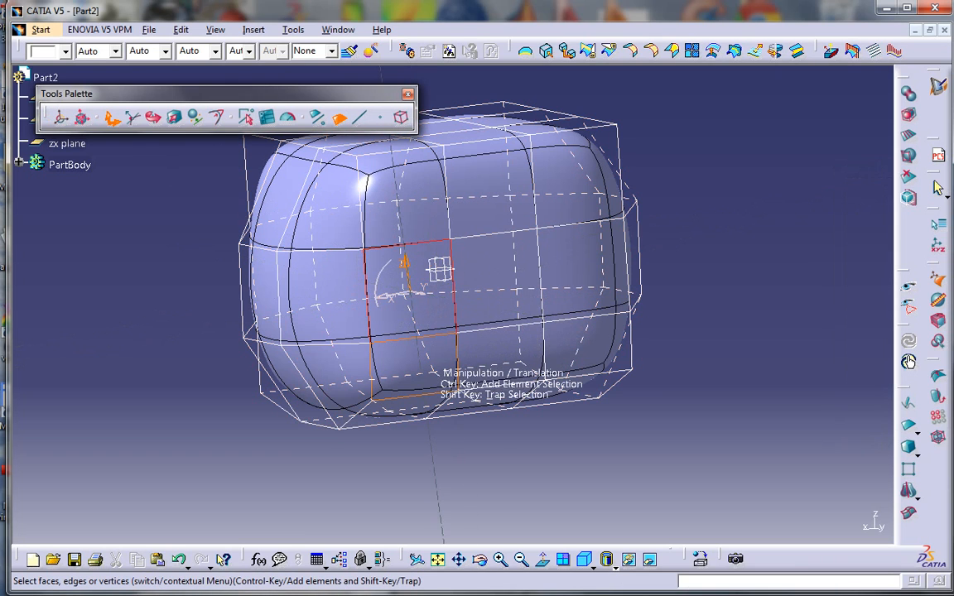
Select five front and lower cage faces and push them down
click(505, 269)
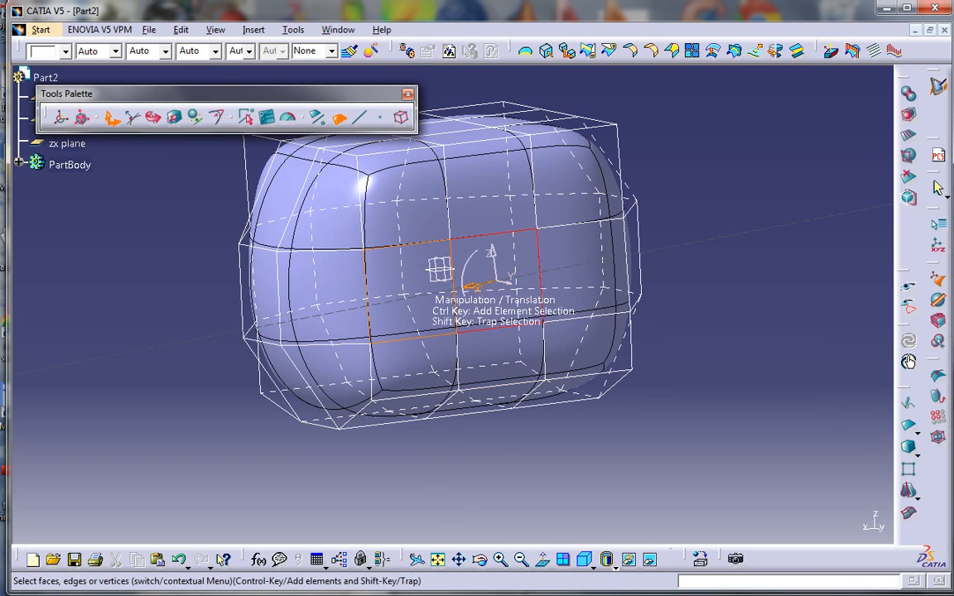
ctrl+click(422, 279)
ctrl+click(410, 363)
ctrl+click(562, 275)
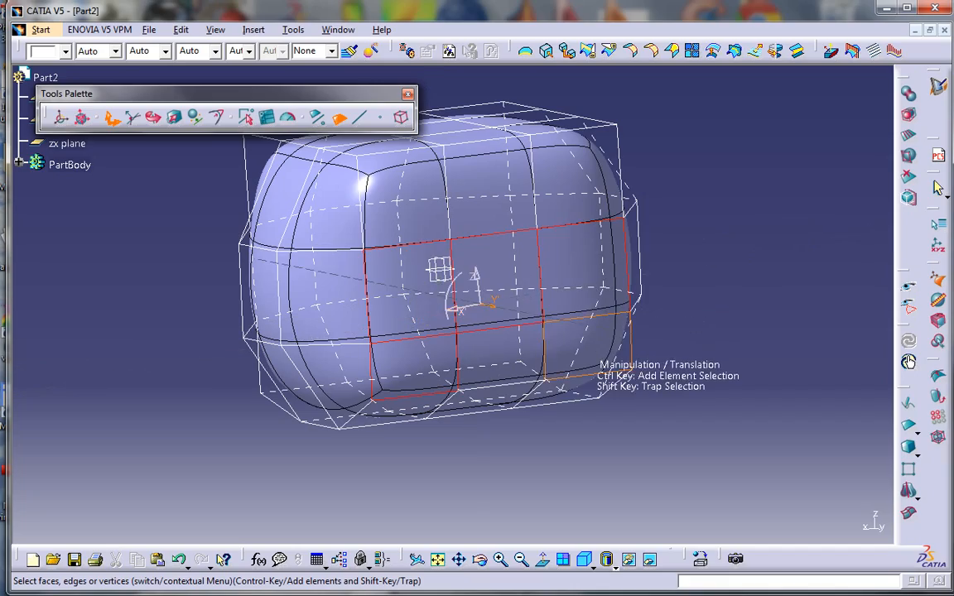
ctrl+click(614, 345)
middle_drag(440, 269, 426, 256)
drag(559, 296, 569, 331)
Push the three bottom faces further down and shift them sideways
middle_drag(567, 330, 545, 182)
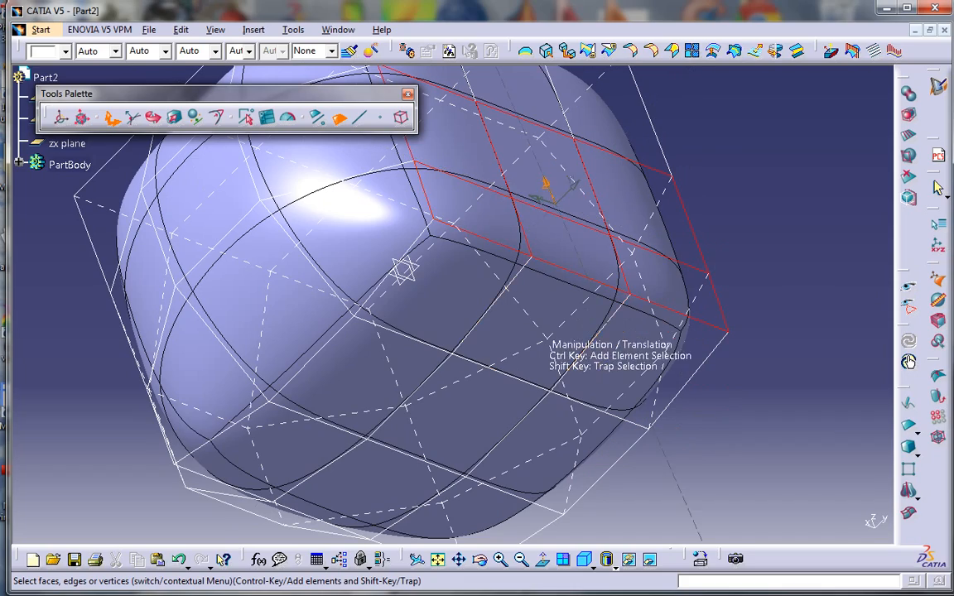
click(541, 333)
ctrl+click(472, 292)
ctrl+click(603, 338)
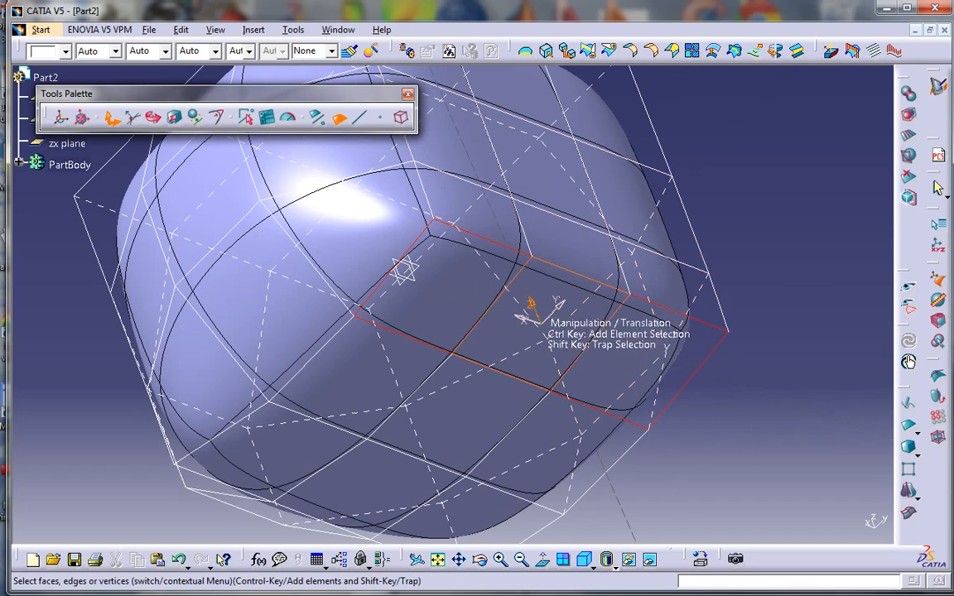
drag(532, 304, 542, 365)
middle_drag(480, 250, 401, 343)
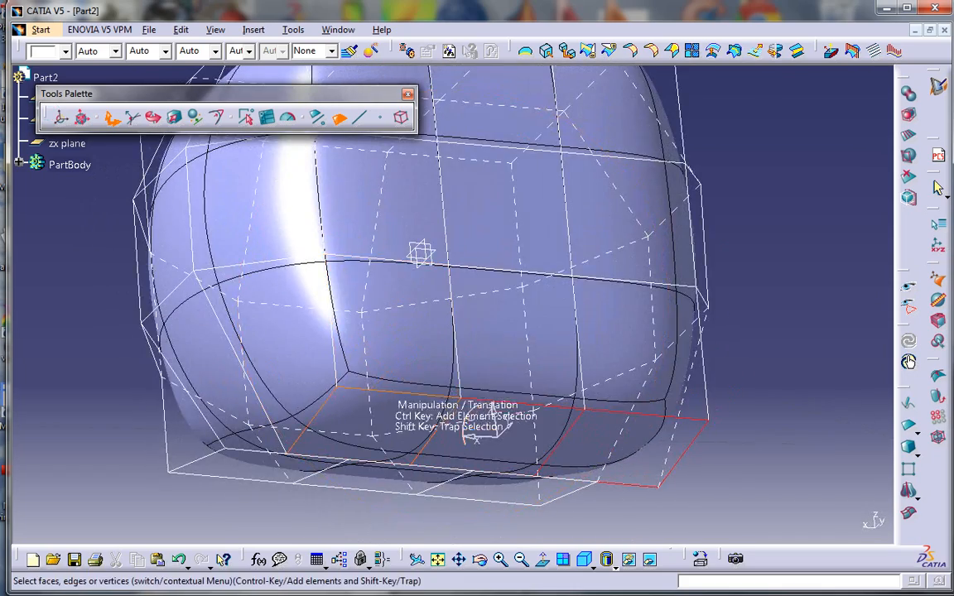
drag(507, 424, 503, 389)
Raise the left and right bottom cage edges and push the left edge outward
click(360, 117)
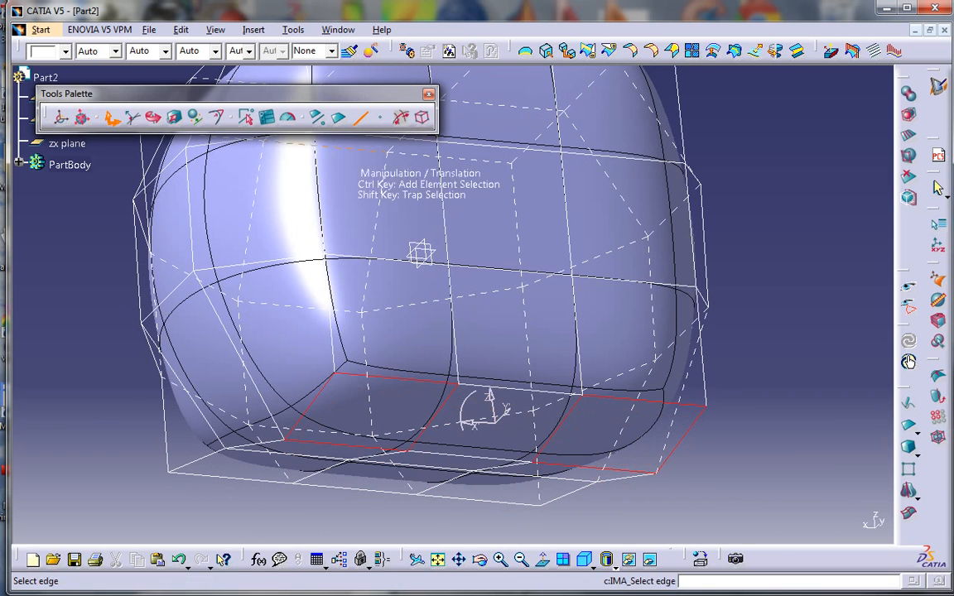
click(303, 415)
ctrl+click(674, 450)
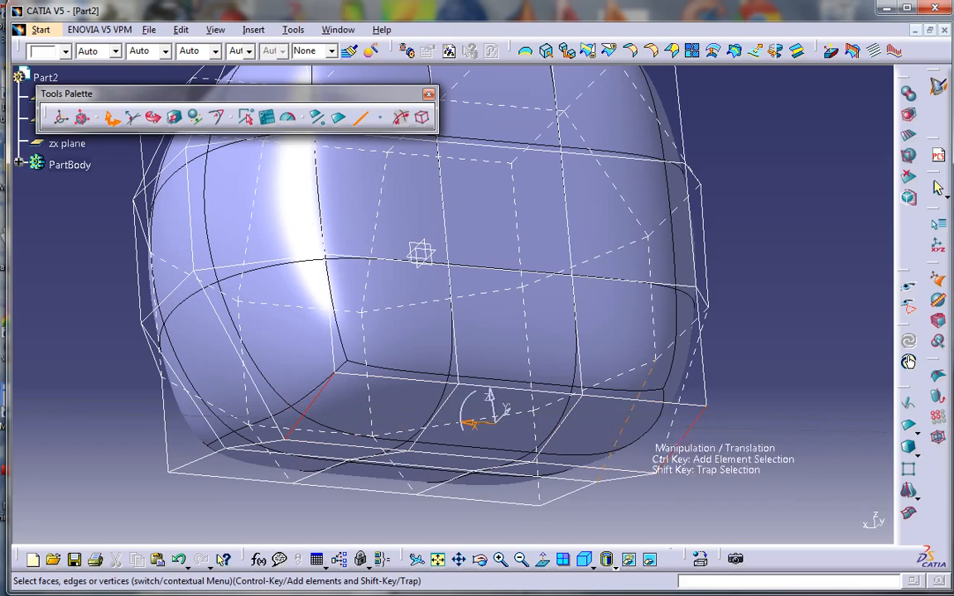
drag(488, 396, 492, 317)
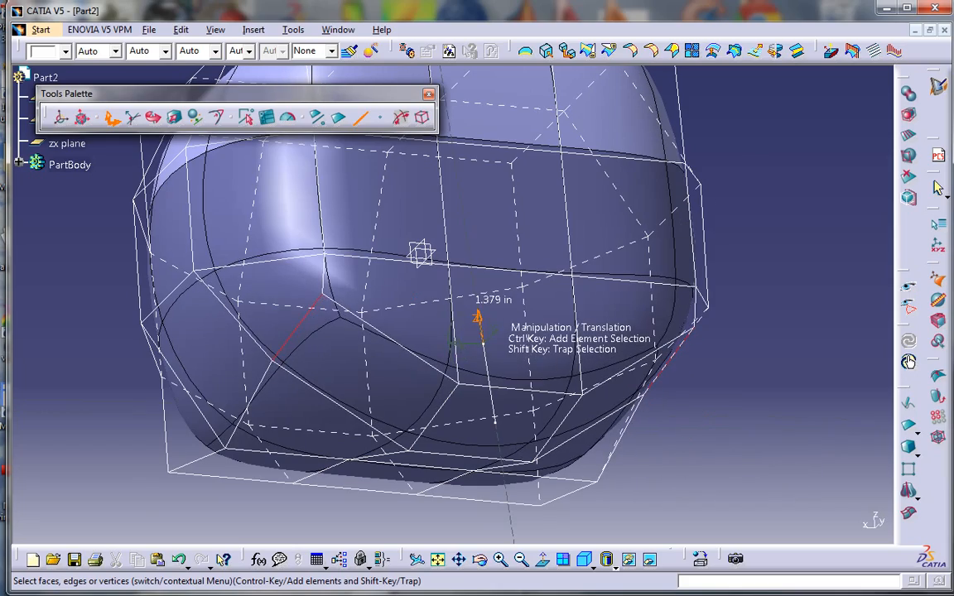
middle_drag(492, 316, 578, 328)
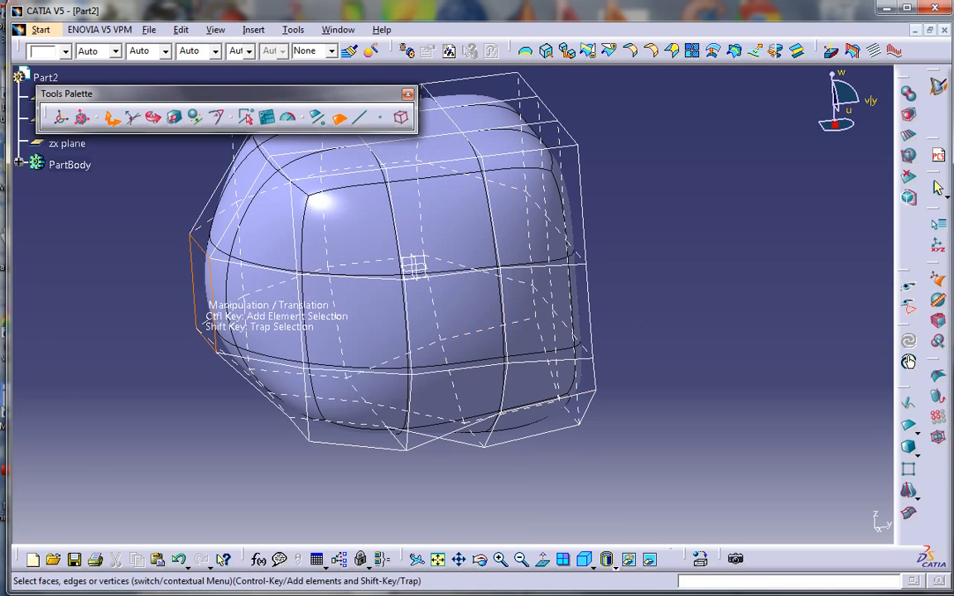
drag(203, 292, 263, 291)
middle_drag(518, 367, 405, 377)
middle_drag(418, 296, 410, 309)
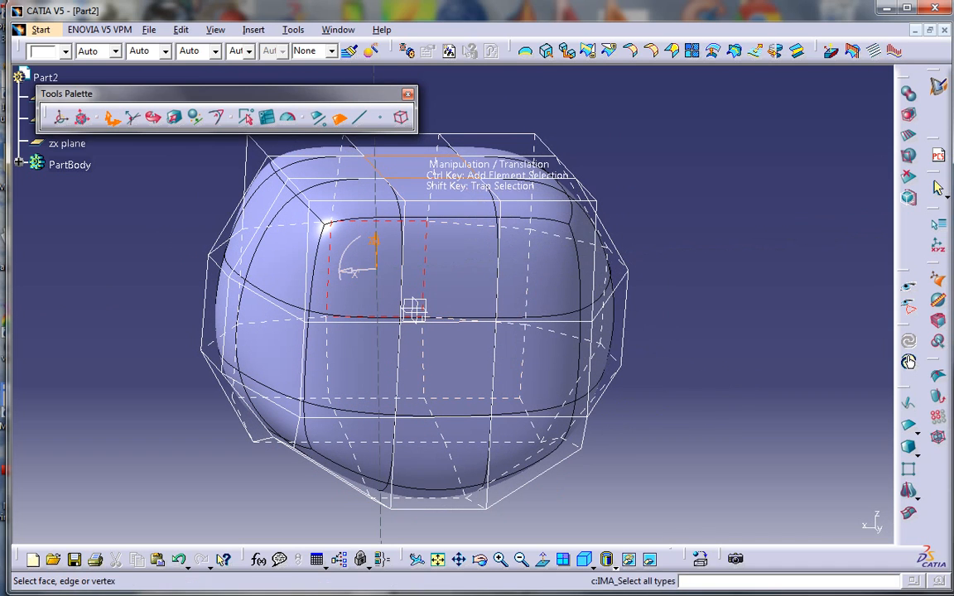
Bulge the top middle cage face upward and inspect the finished head shape
click(421, 167)
middle_drag(454, 260, 453, 350)
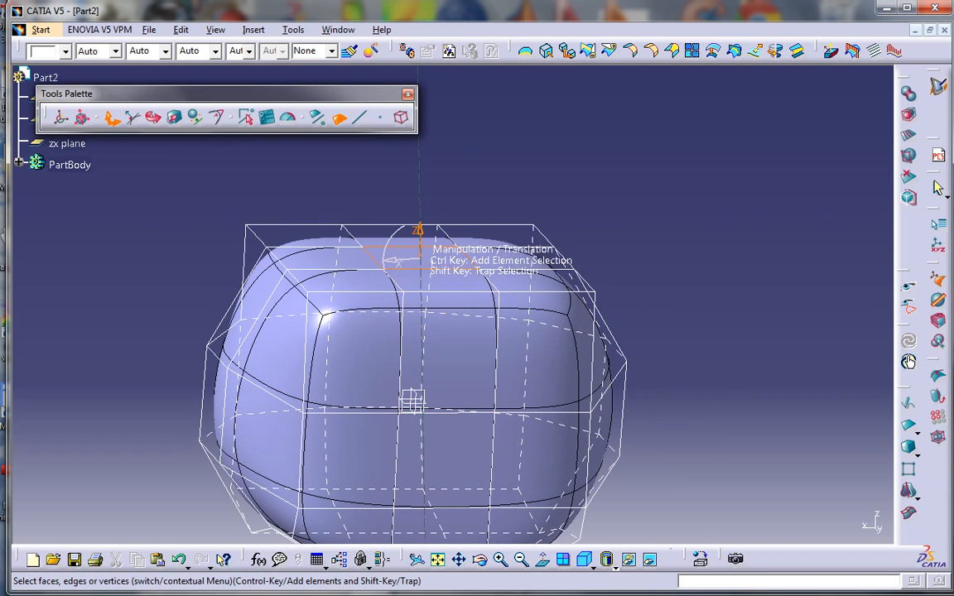
drag(491, 243, 426, 197)
middle_drag(464, 377, 518, 240)
middle_drag(464, 265, 356, 285)
middle_drag(356, 332, 499, 327)
Insert a new subdivision sphere and move it out to the front of the head
key(Escape)
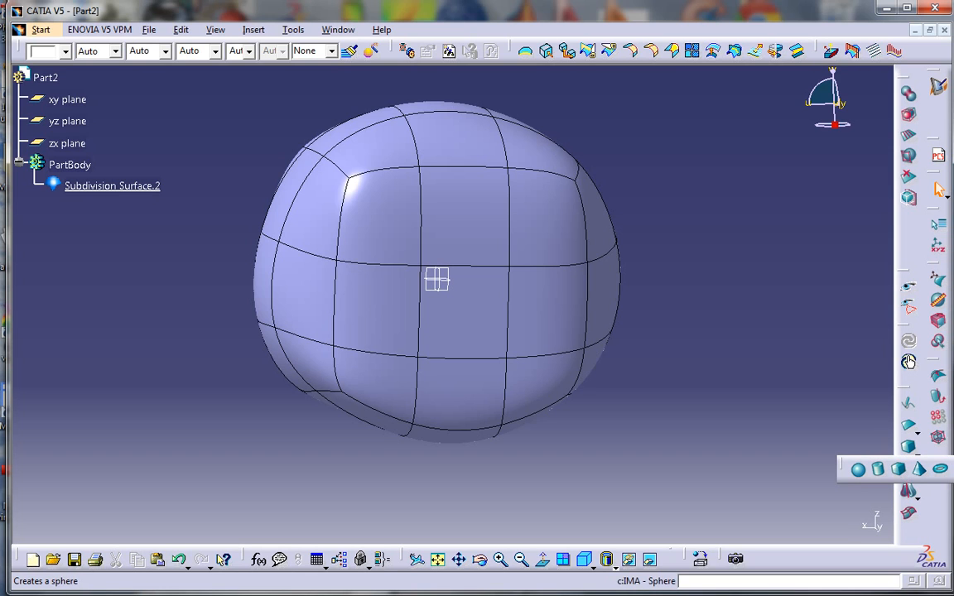
click(438, 279)
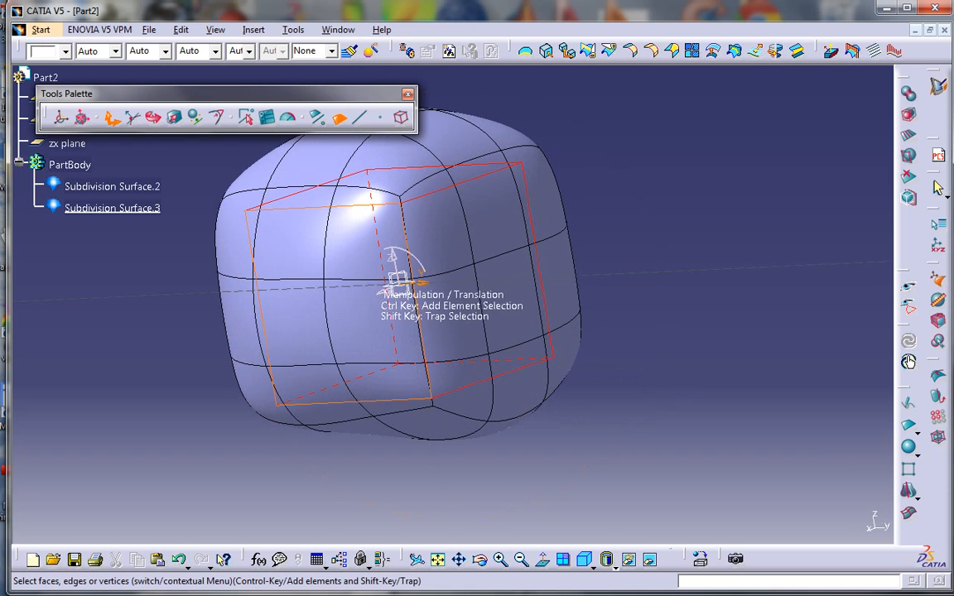
drag(419, 282, 572, 276)
middle_drag(571, 275, 623, 250)
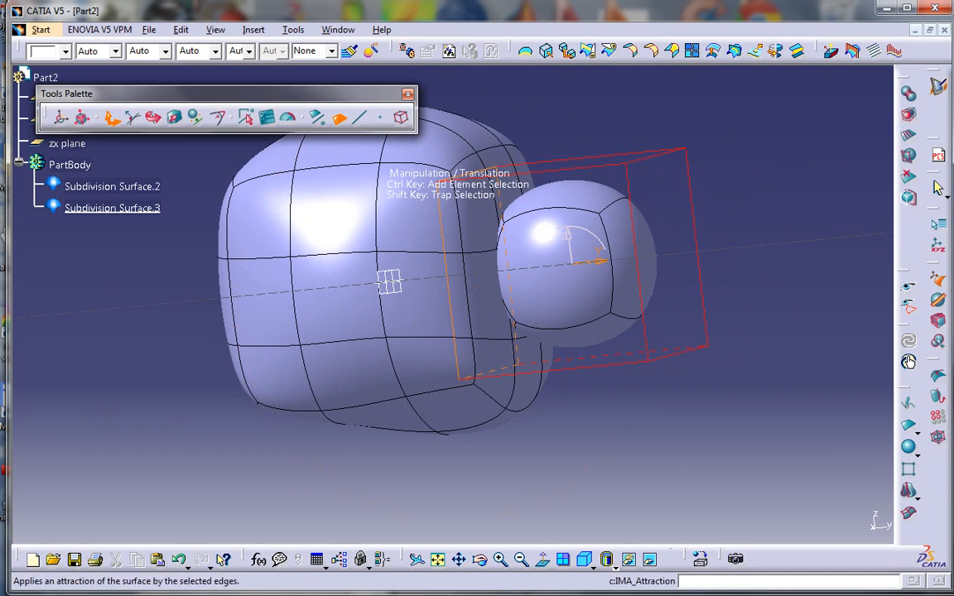
Scale the sphere down in X, Y and Z to nose size
click(175, 118)
middle_drag(259, 267, 323, 249)
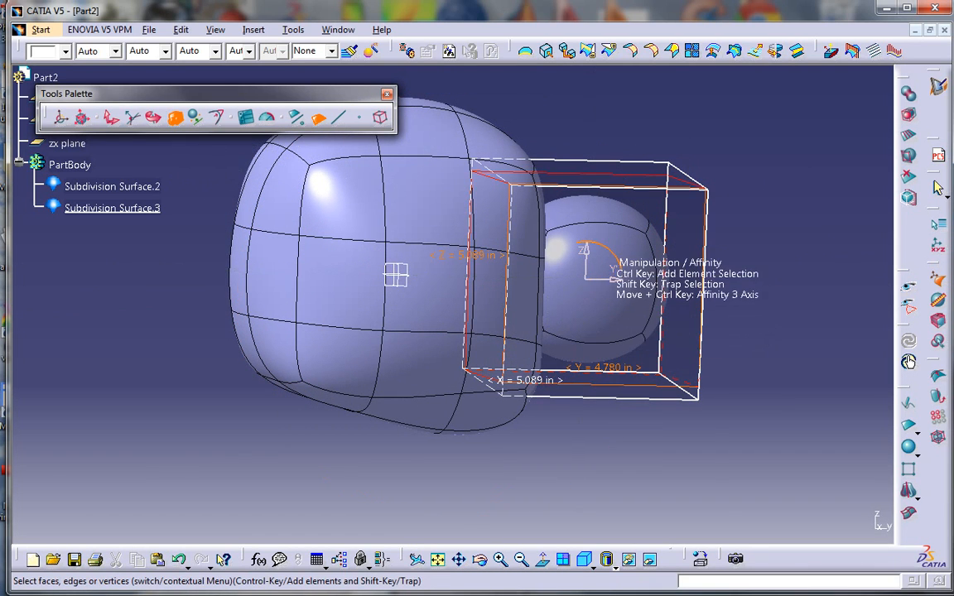
drag(603, 249, 586, 257)
mouse_move(464, 292)
middle_down()
mouse_move(388, 271)
mouse_move(450, 279)
middle_up()
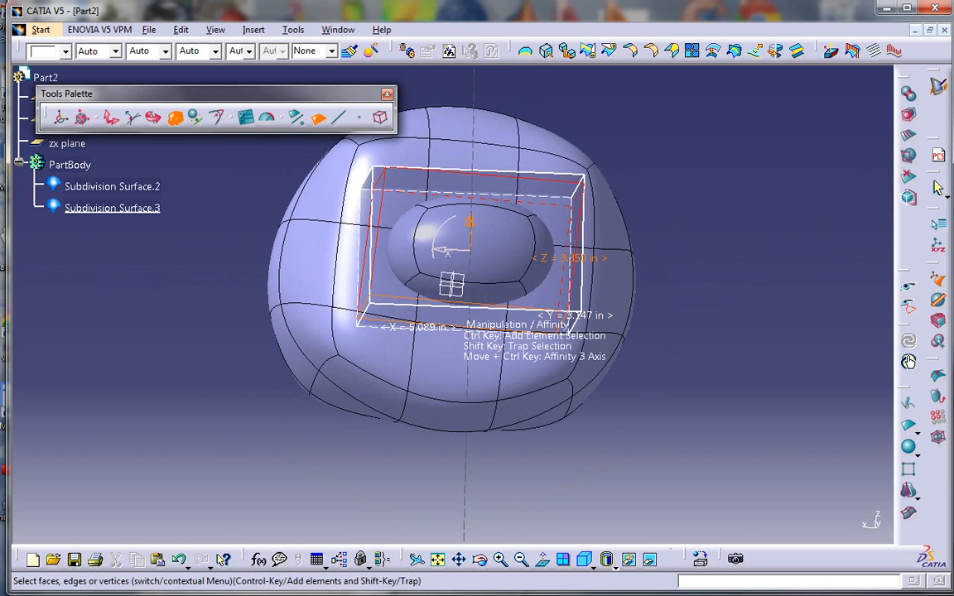
drag(441, 250, 449, 256)
middle_drag(449, 256, 553, 290)
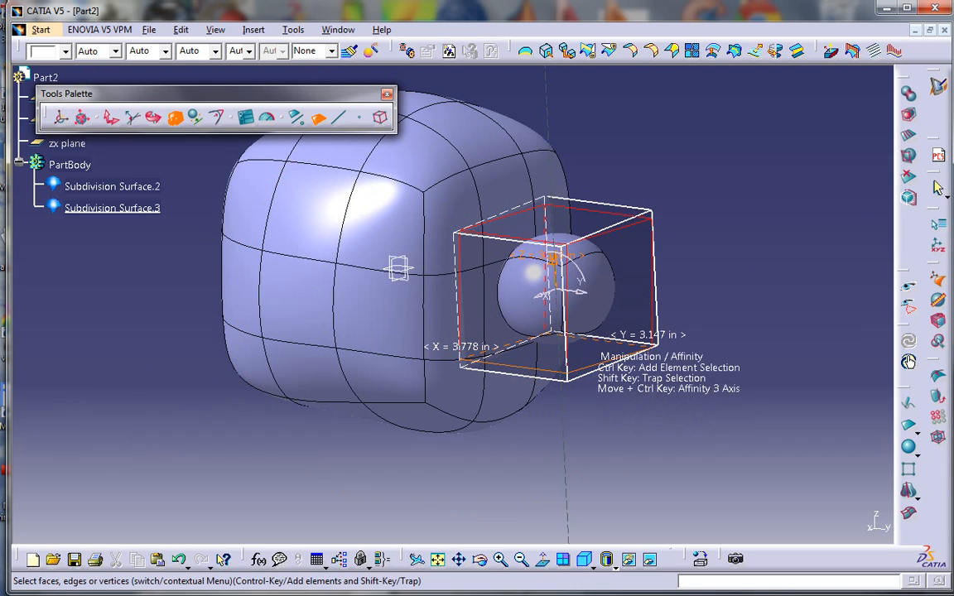
Reopen the head surface, select a front face and vertical front edge, then close it
key(Escape)
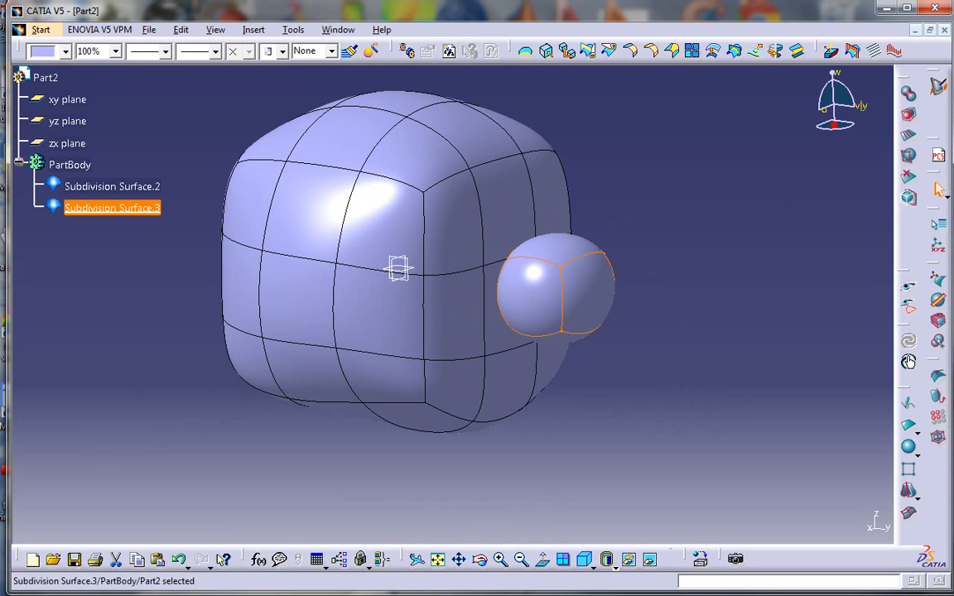
click(451, 290)
double_click(457, 311)
click(482, 307)
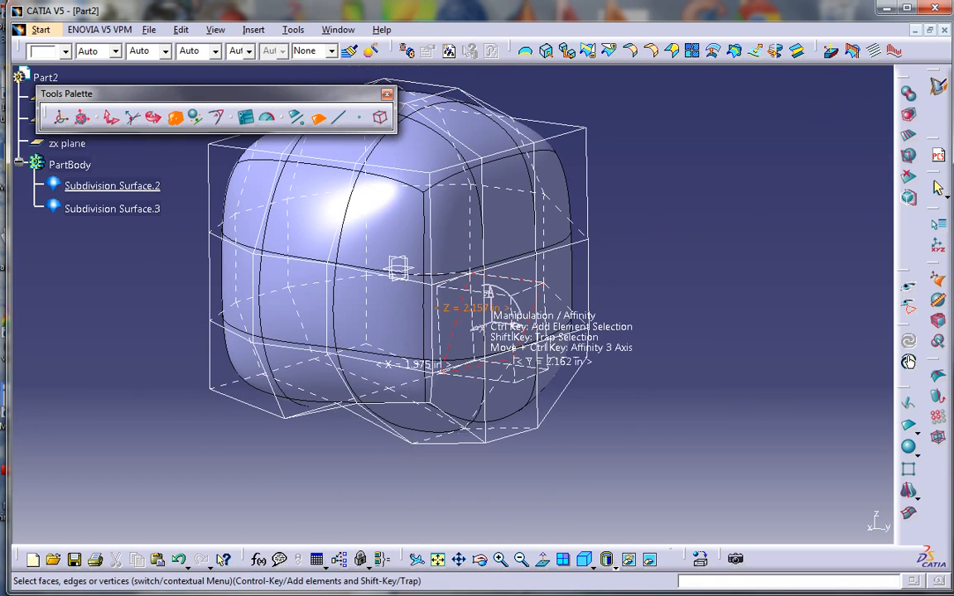
click(340, 117)
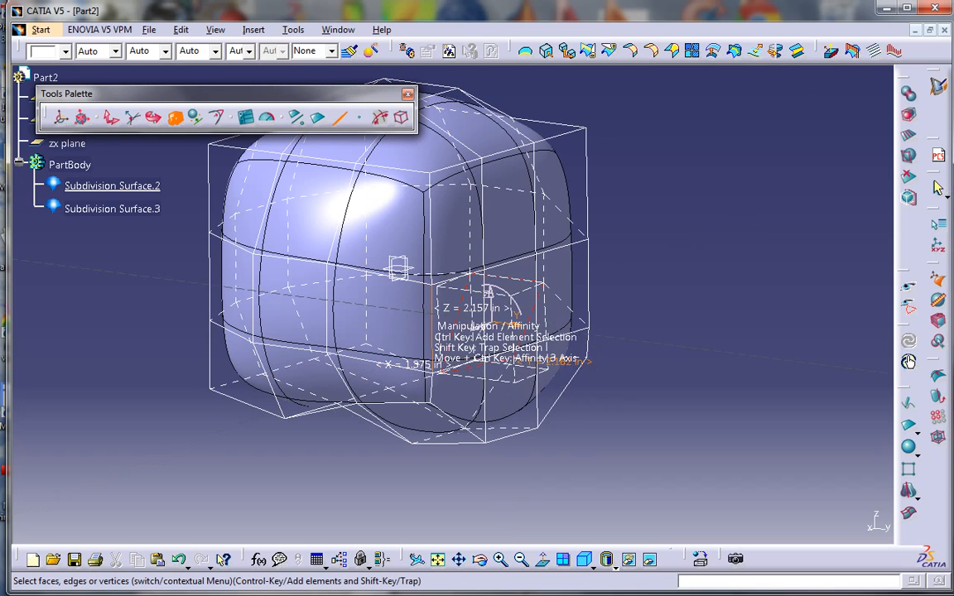
click(425, 311)
key(Escape)
key(Escape)
middle_drag(542, 400, 505, 353)
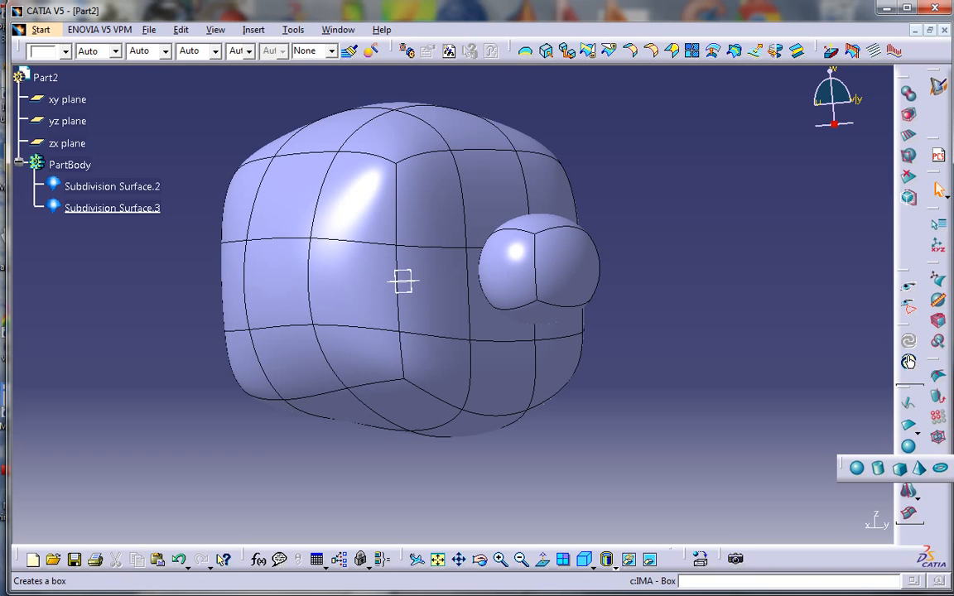
Create a box subdivision surface, stretch it along Y, and move it in front of the head
click(403, 281)
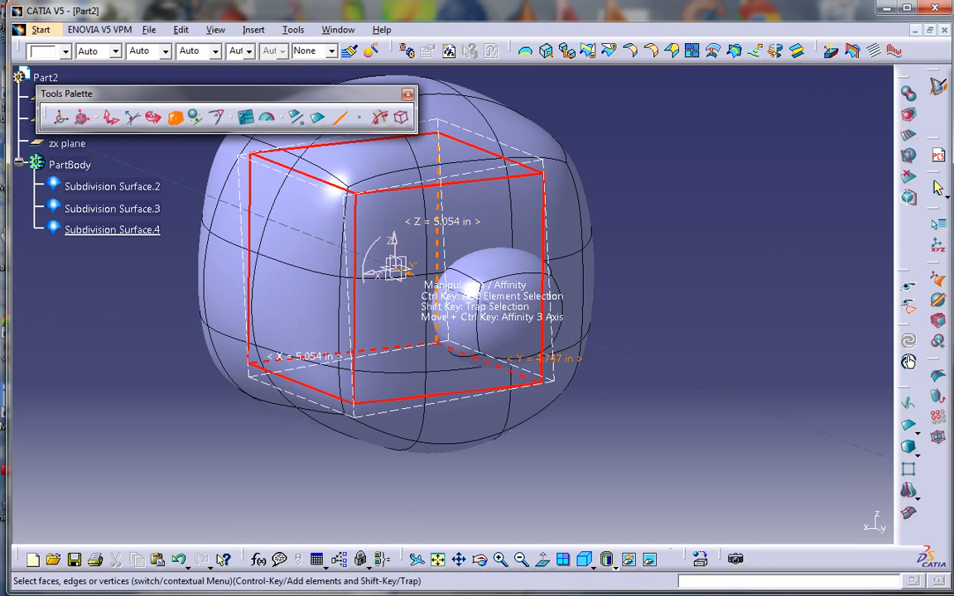
drag(411, 257, 641, 361)
click(112, 117)
middle_drag(542, 436, 443, 414)
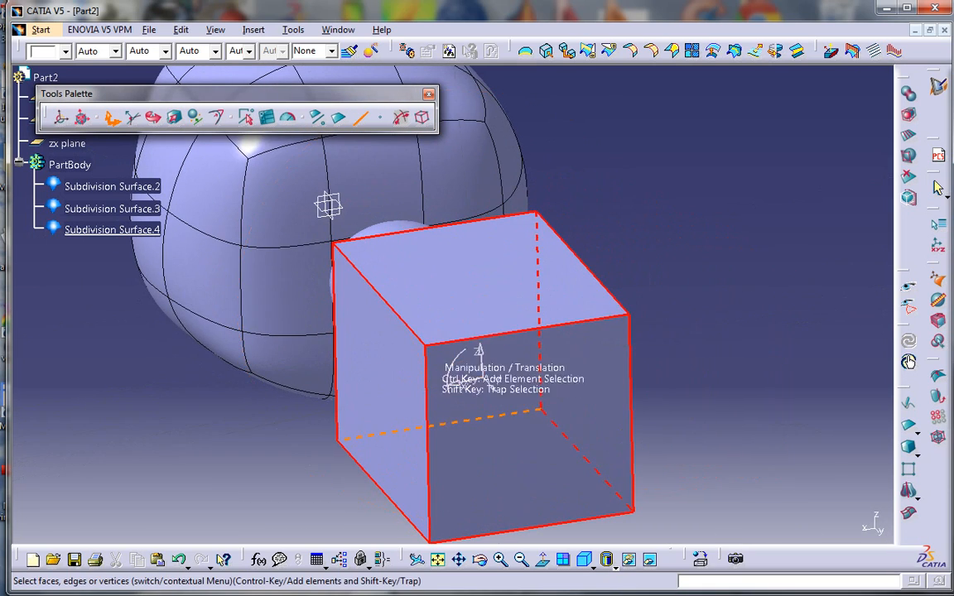
Stretch the box's left and right faces to about 12.452 in along X and flatten it
click(472, 419)
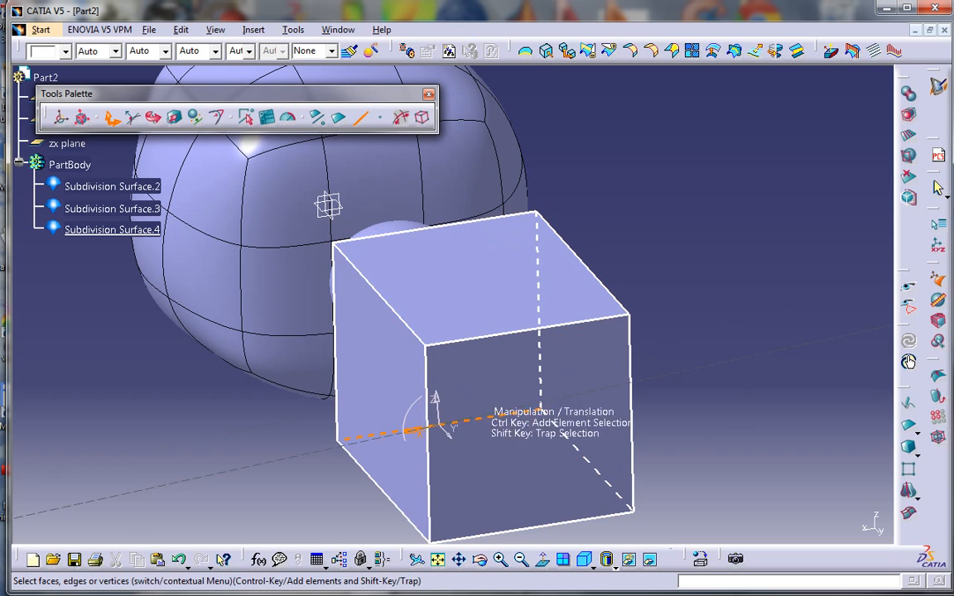
click(379, 414)
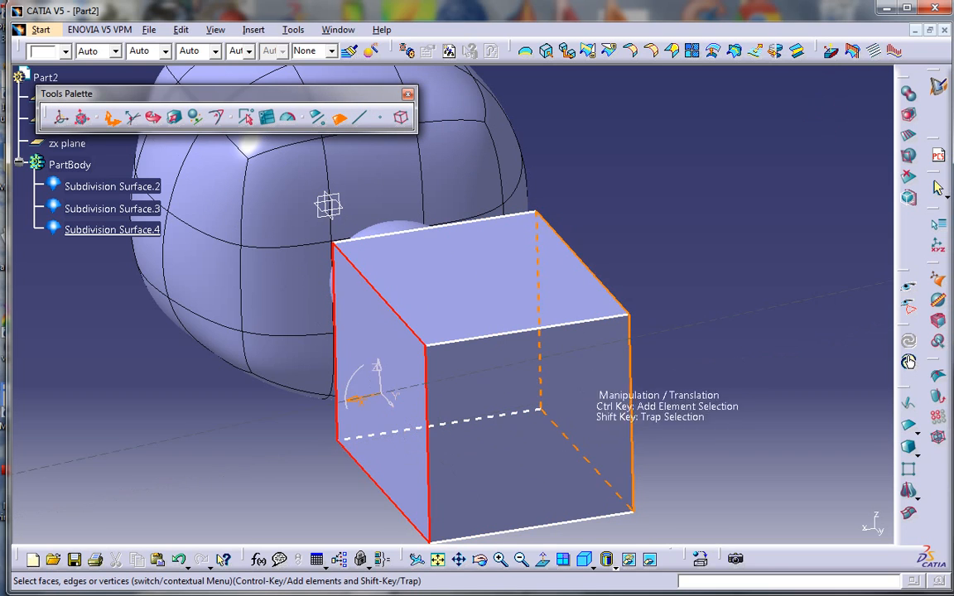
ctrl+click(595, 357)
click(176, 117)
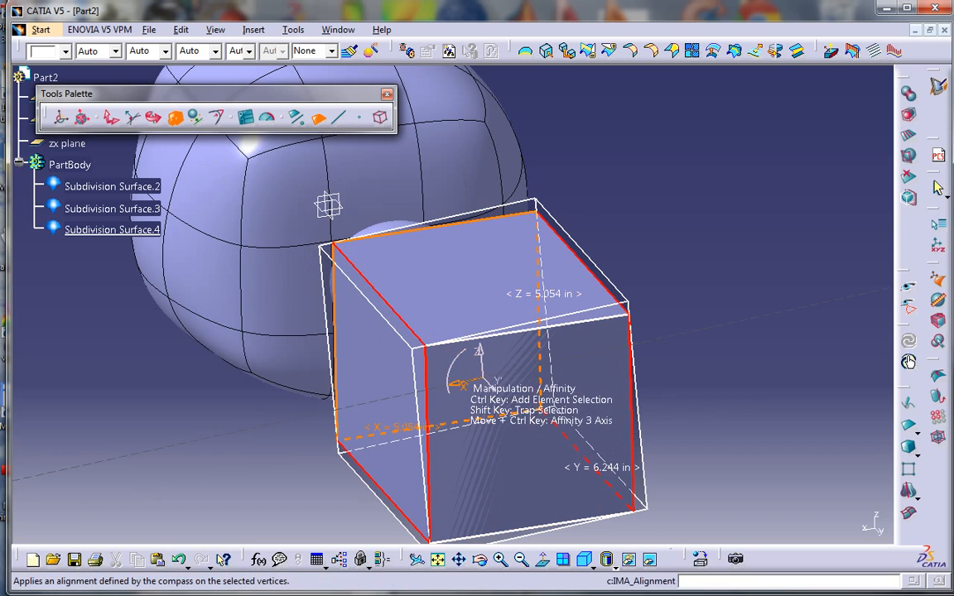
drag(464, 381, 437, 386)
middle_drag(418, 405, 543, 257)
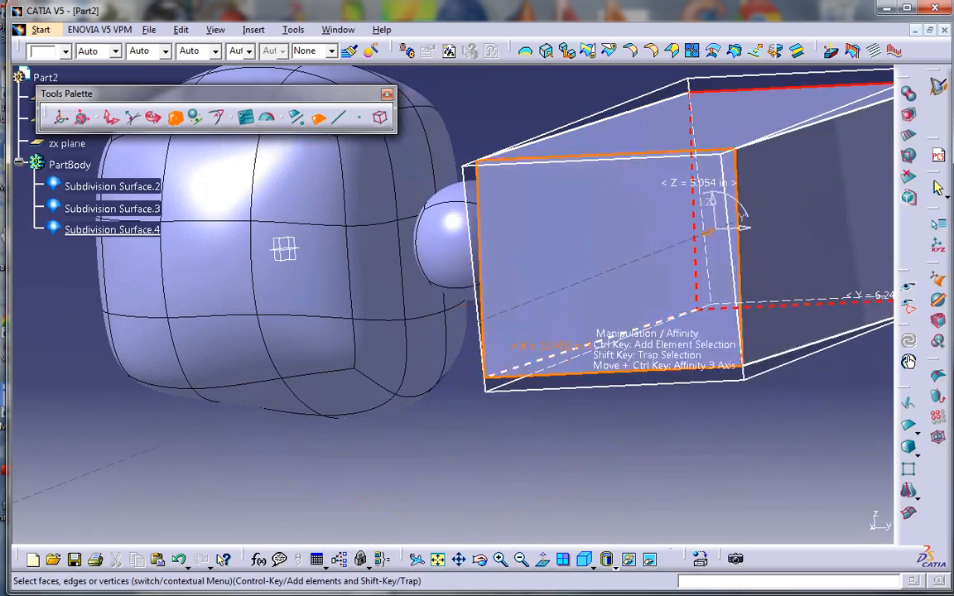
drag(717, 201, 711, 211)
middle_drag(711, 211, 497, 373)
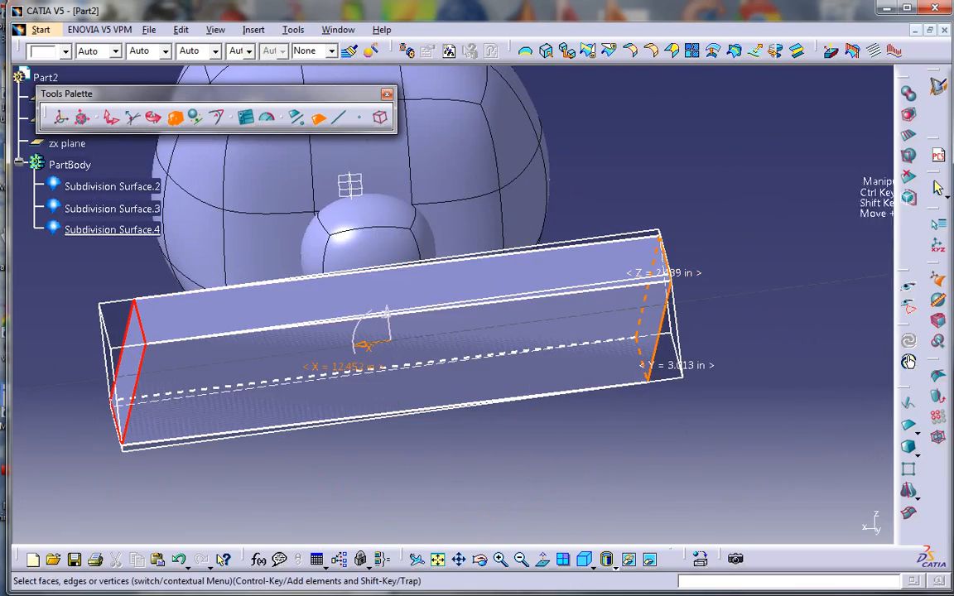
click(909, 135)
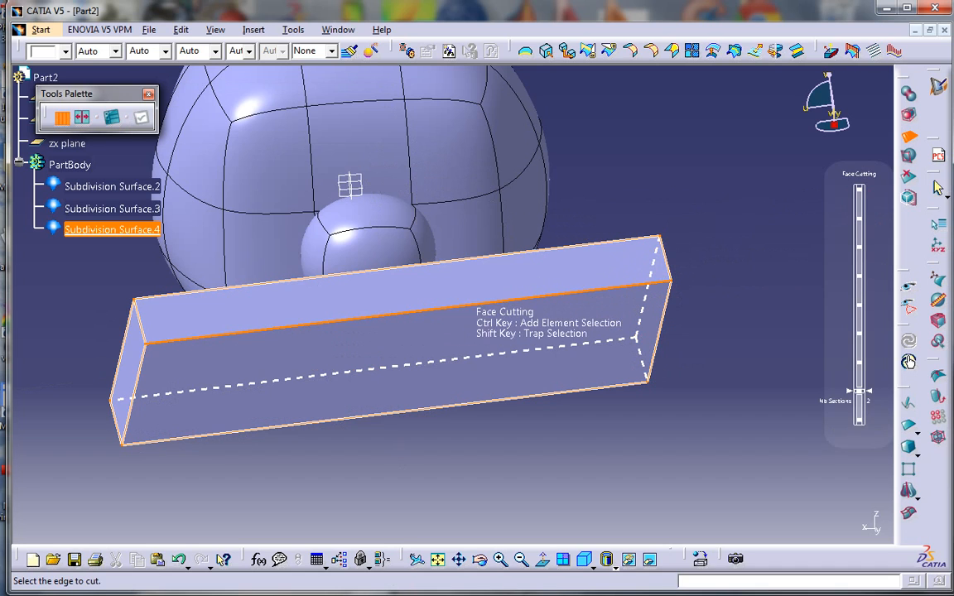
Face-cut the bar into several sections along its length from its front top edge
click(462, 305)
middle_drag(424, 329, 468, 309)
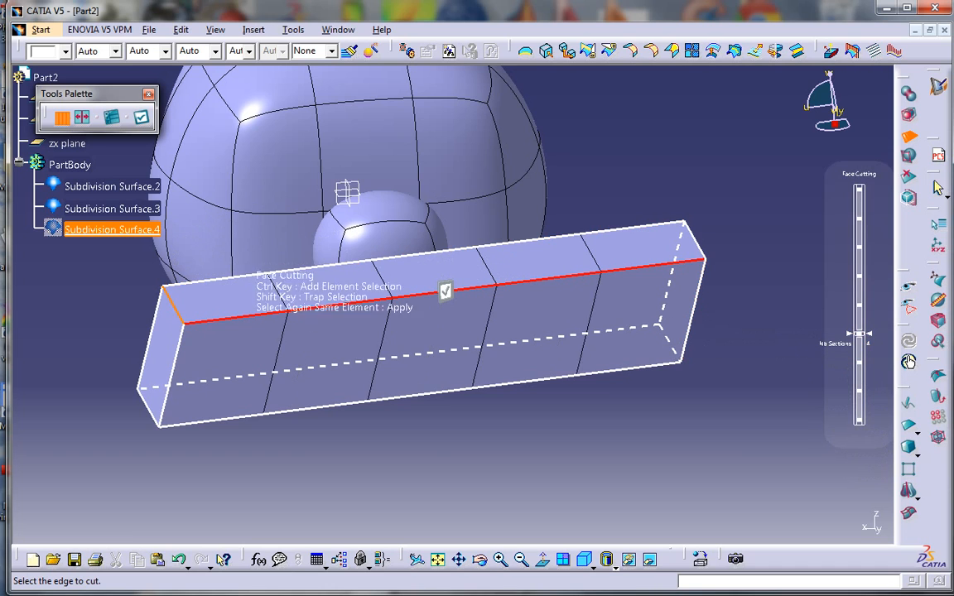
click(275, 408)
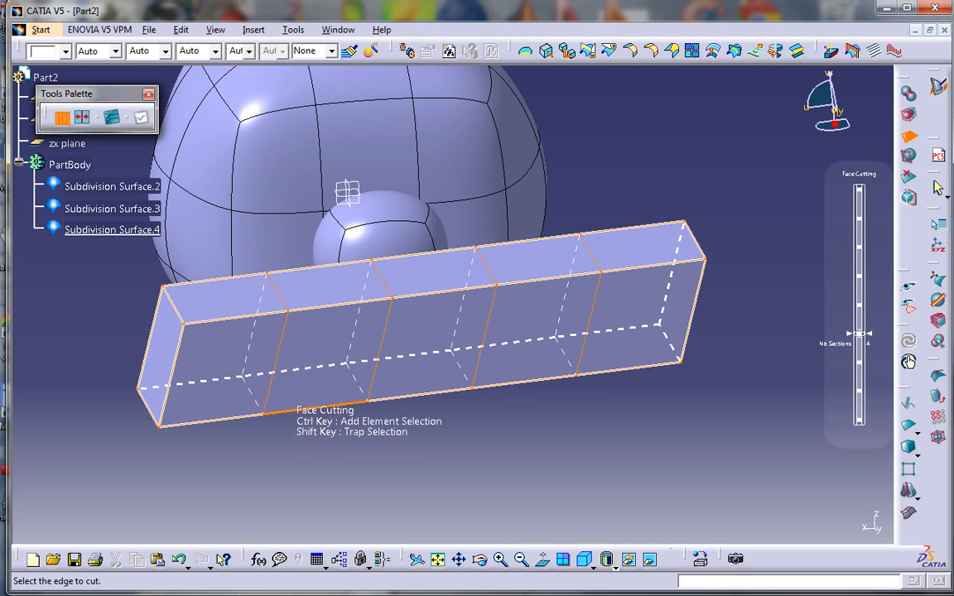
middle_drag(311, 365, 269, 352)
click(184, 353)
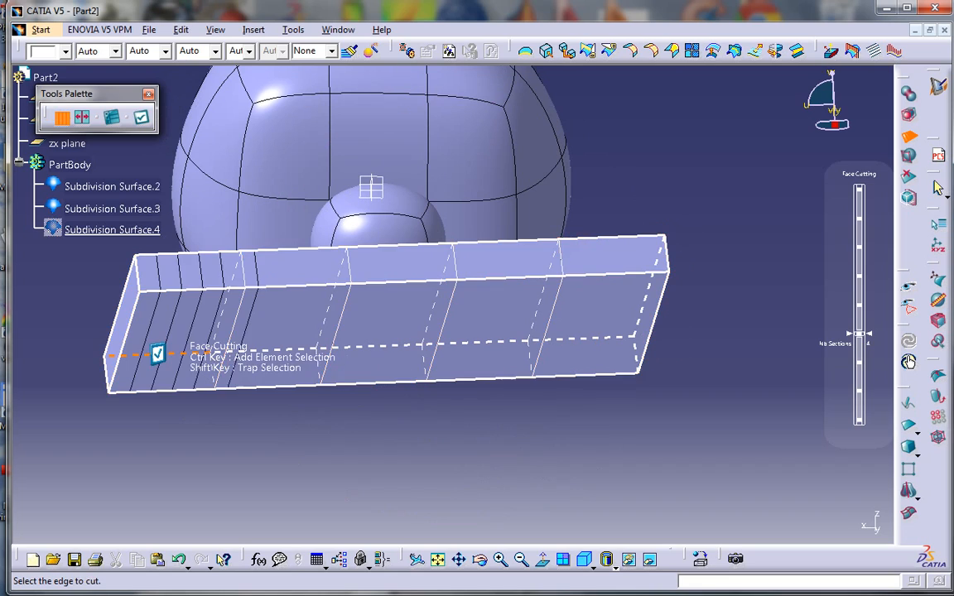
key(Escape)
Reopen the bar surface for editing with edge selection active
double_click(387, 333)
middle_drag(385, 331, 298, 107)
middle_drag(257, 74, 243, 178)
click(339, 118)
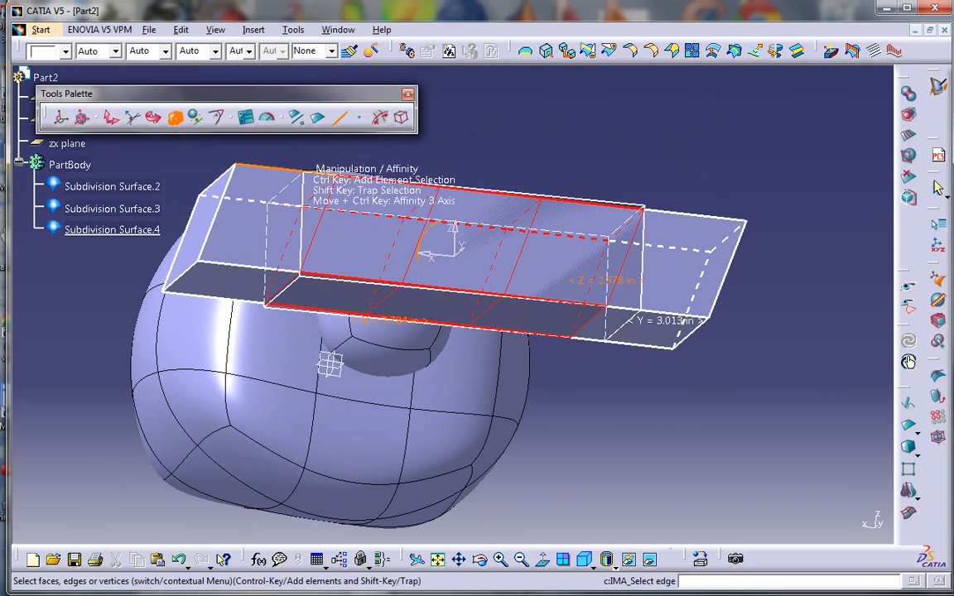
Translate the lower-left edge down and push middle and upper edges into wavy dips
click(182, 275)
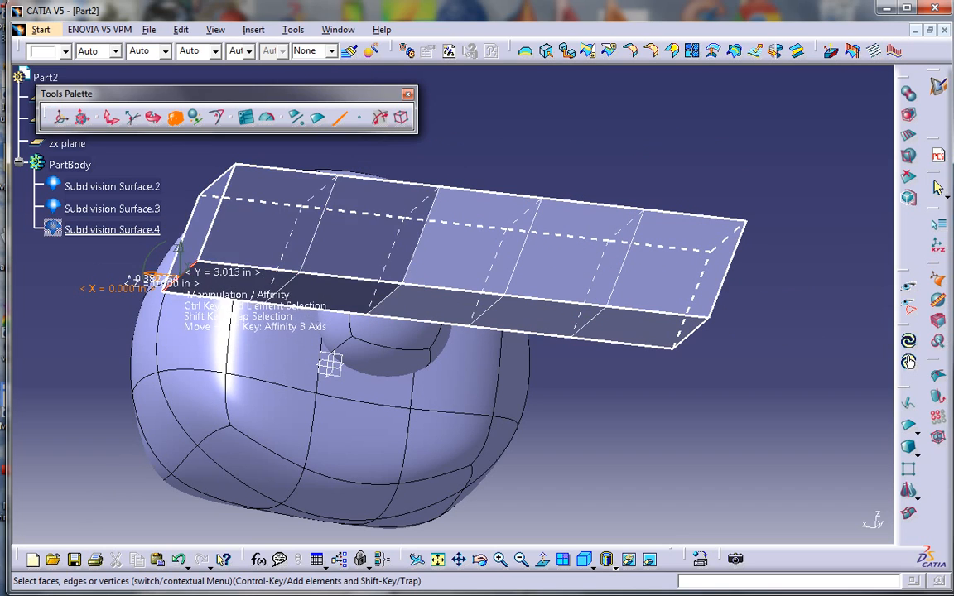
click(112, 117)
drag(182, 278, 152, 306)
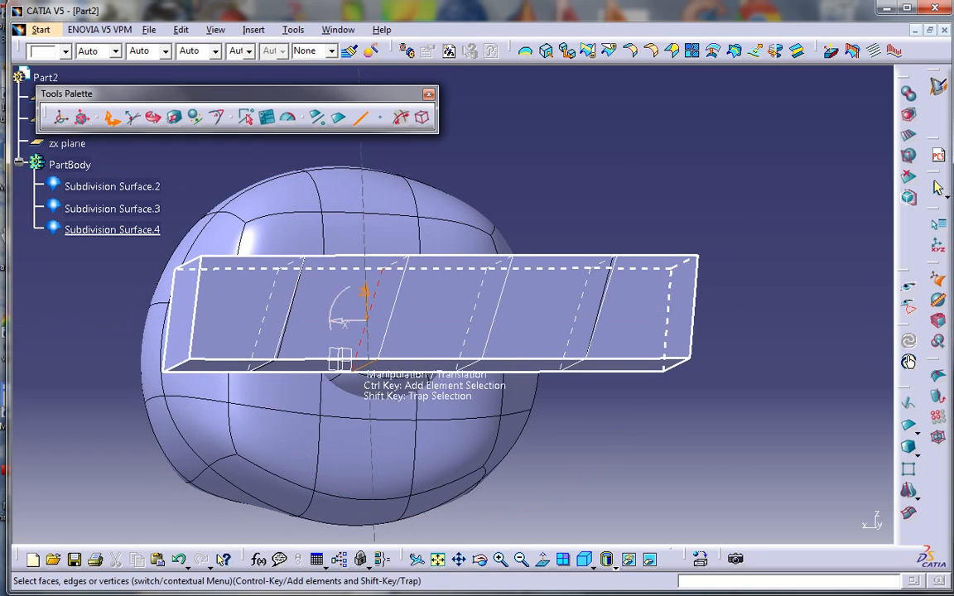
middle_drag(365, 347, 406, 289)
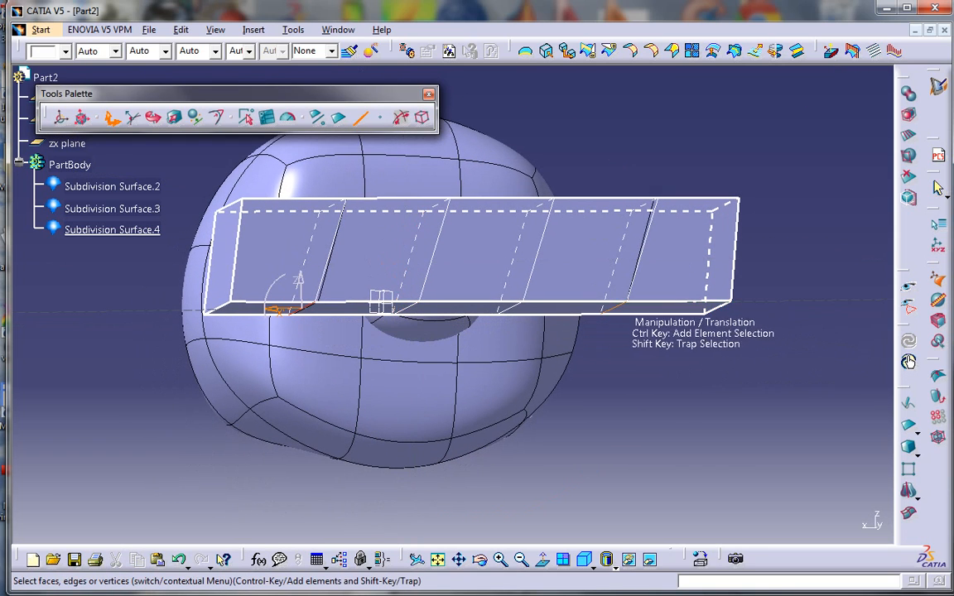
drag(454, 286, 455, 333)
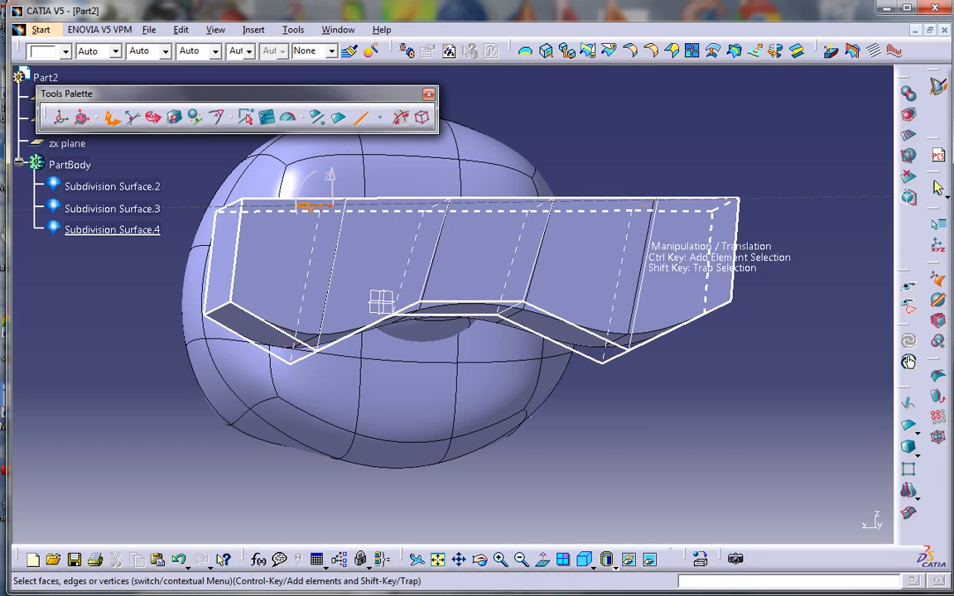
drag(487, 177, 489, 229)
middle_drag(356, 269, 346, 369)
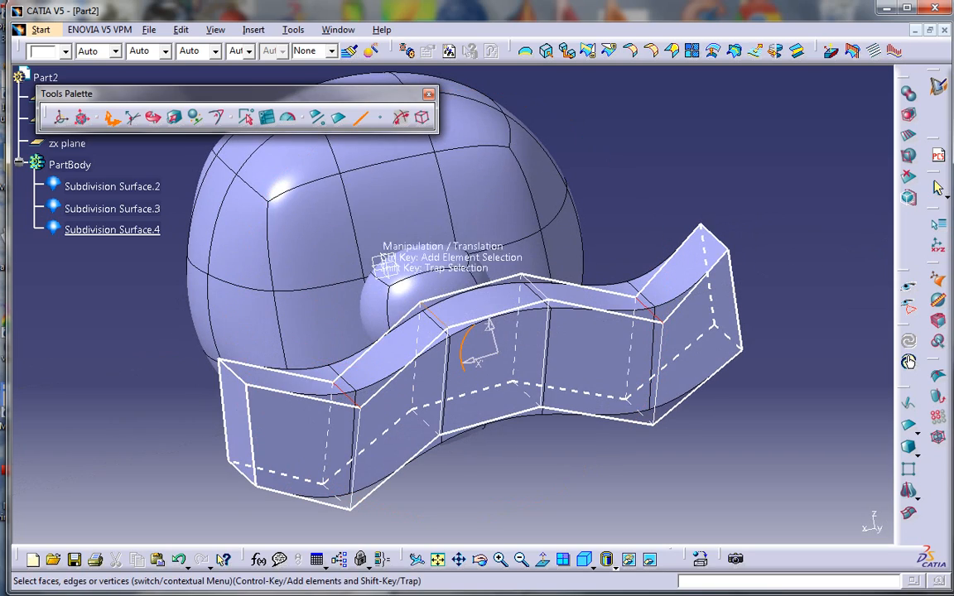
Select the whole bar mesh and move it left and down toward the nose
click(423, 118)
middle_drag(396, 327, 610, 260)
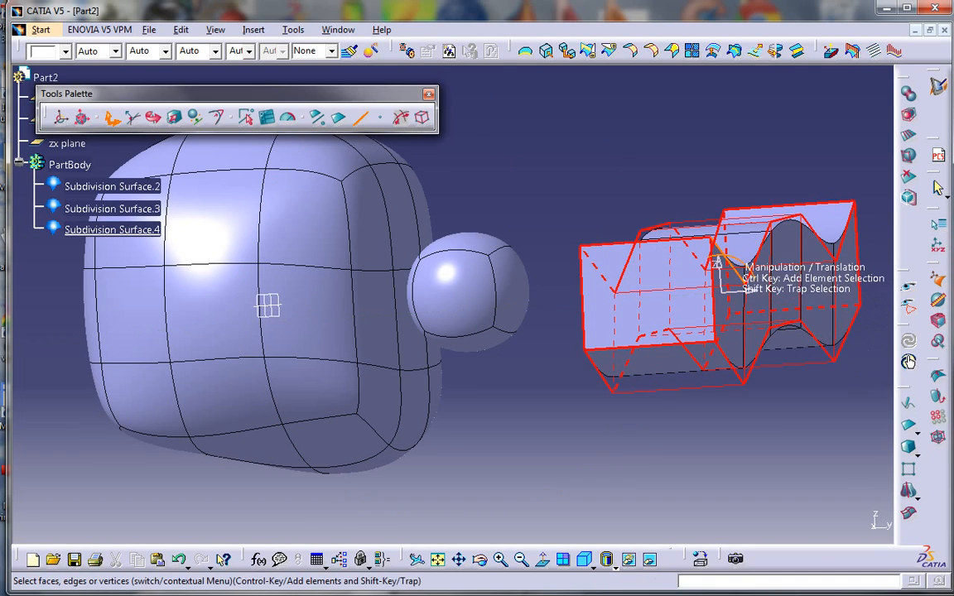
drag(723, 292, 459, 368)
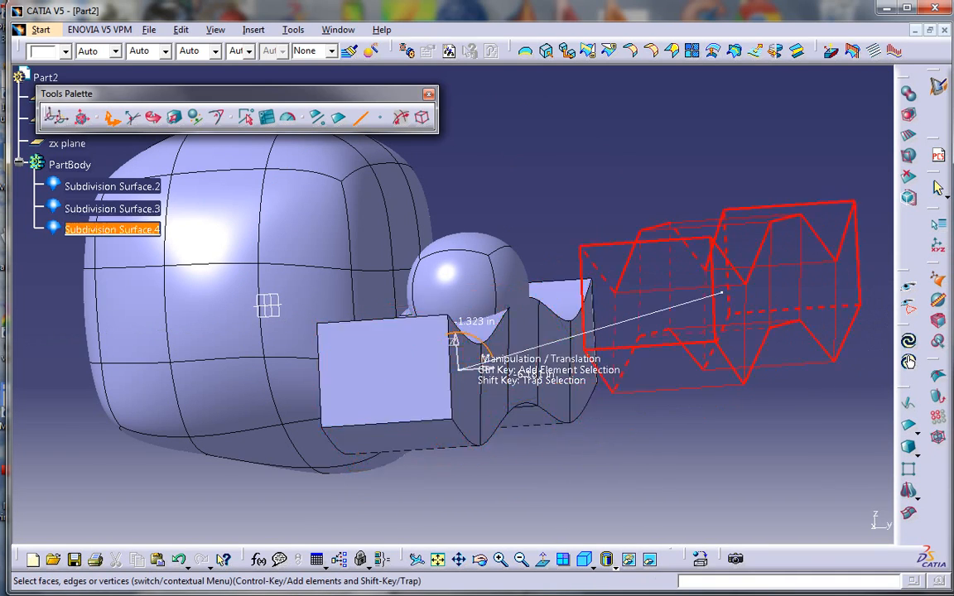
middle_drag(524, 402, 294, 371)
middle_drag(614, 463, 613, 365)
click(174, 118)
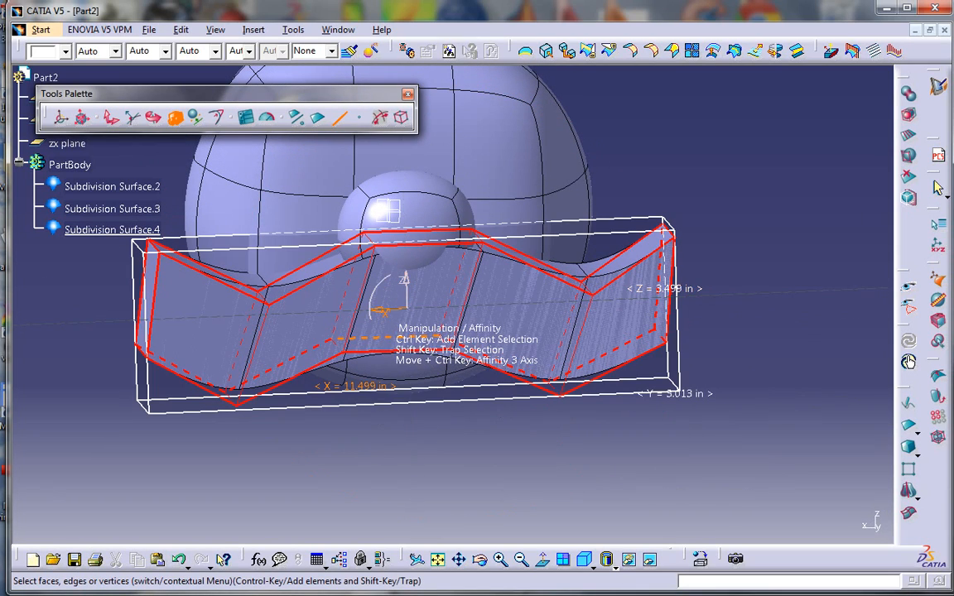
Shrink the mustache along X and in depth with Affinity
mouse_move(386, 311)
mouse_down()
mouse_move(406, 280)
mouse_move(389, 311)
mouse_up()
middle_drag(396, 312, 629, 325)
mouse_move(457, 314)
mouse_down()
mouse_move(442, 315)
mouse_move(462, 313)
mouse_up()
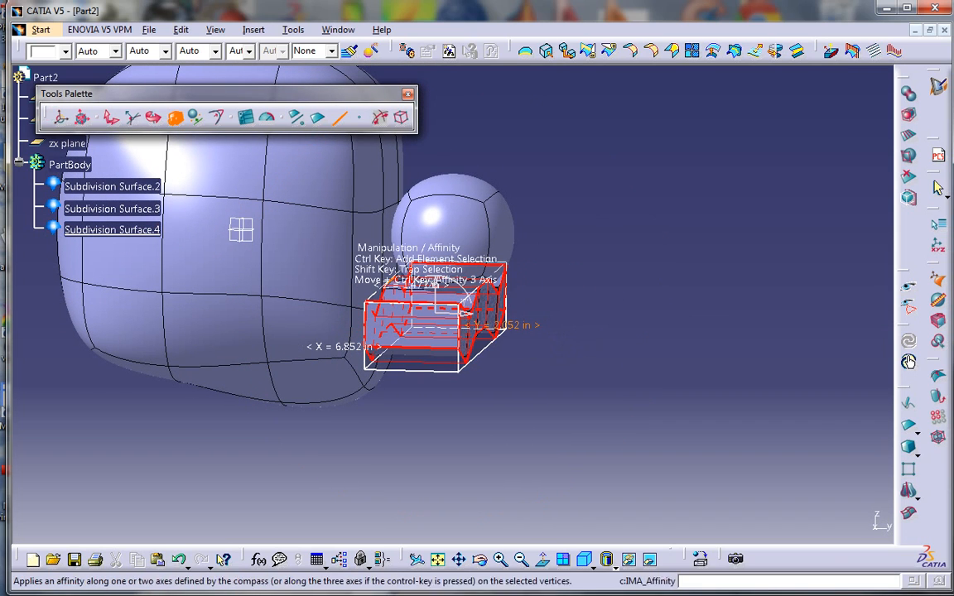
Lower the edge weight to 0% to round the mustache, then exit editing
click(217, 118)
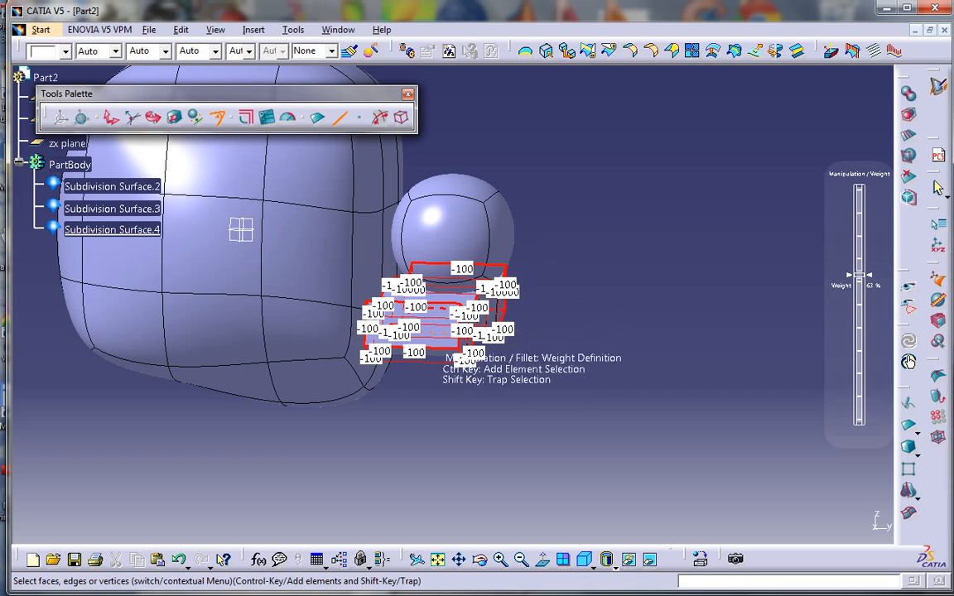
middle_drag(241, 229, 239, 214)
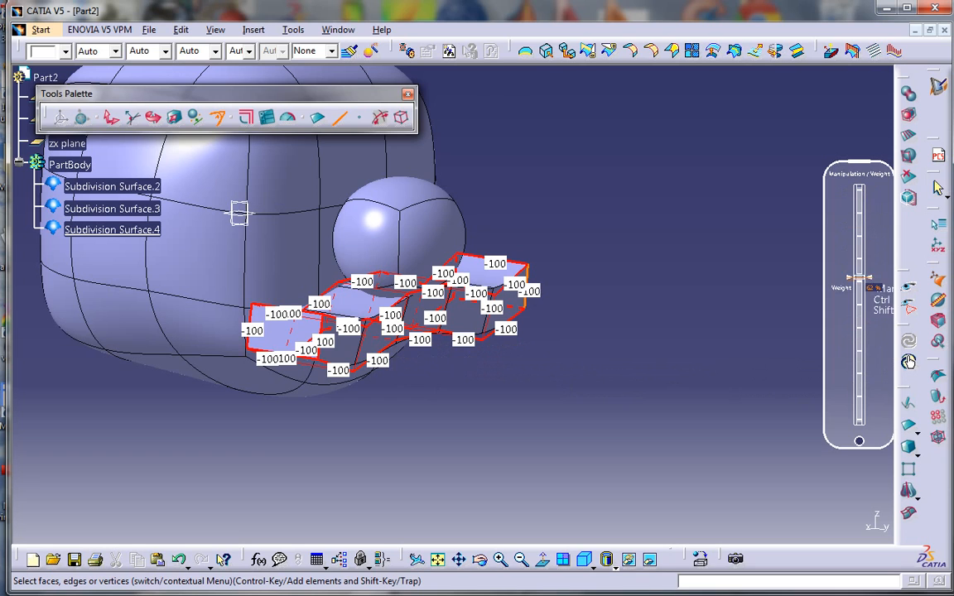
drag(865, 280, 865, 530)
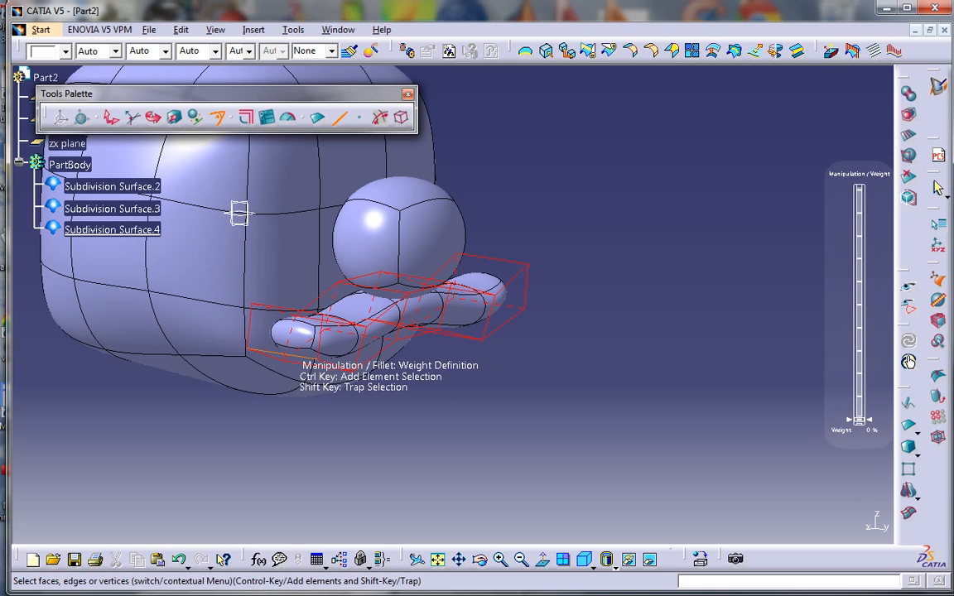
key(Escape)
middle_drag(238, 209, 381, 416)
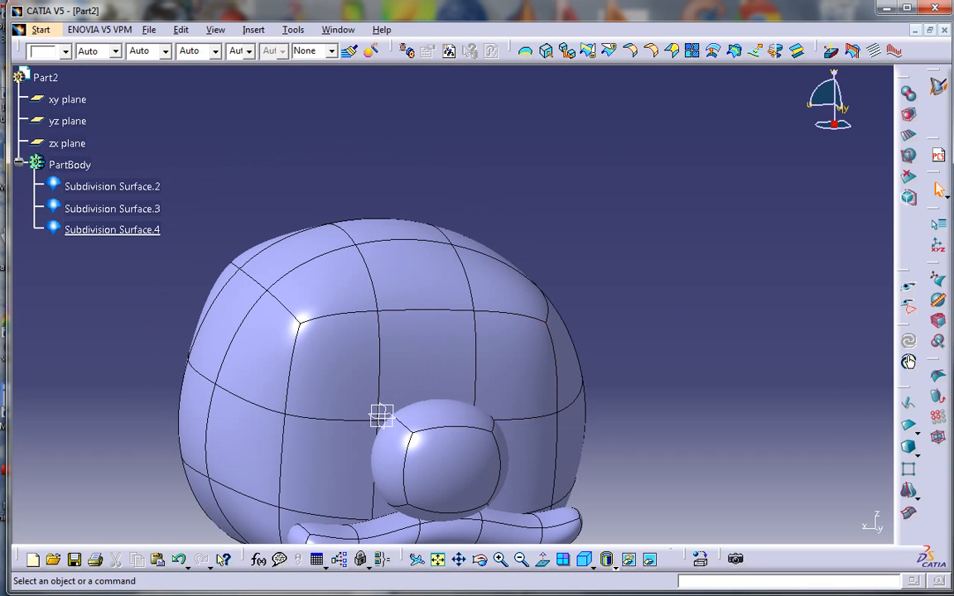
key(ctrl+F5)
drag(124, 325, 156, 224)
double_click(155, 224)
middle_drag(512, 274, 509, 341)
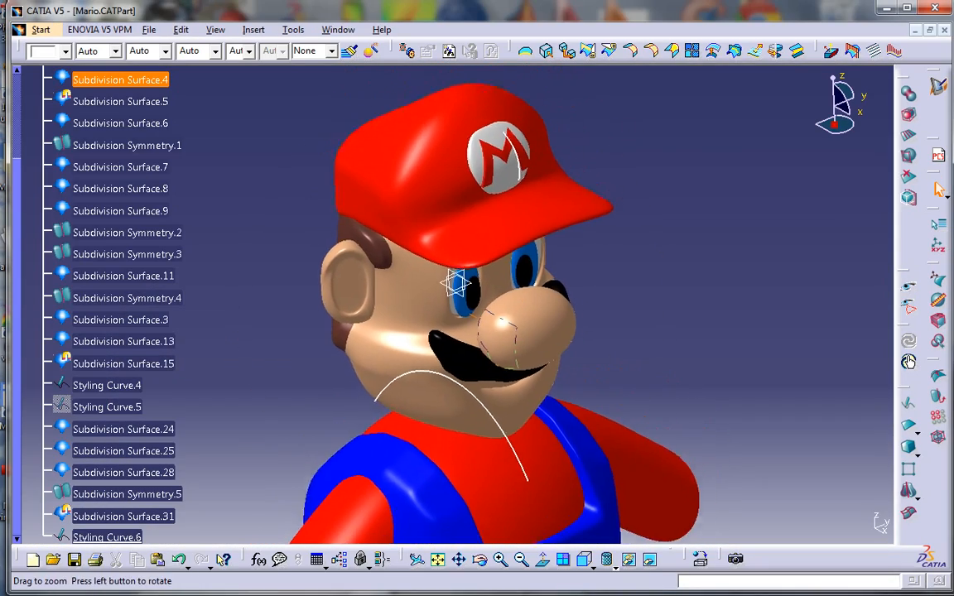
middle_drag(448, 201, 530, 225)
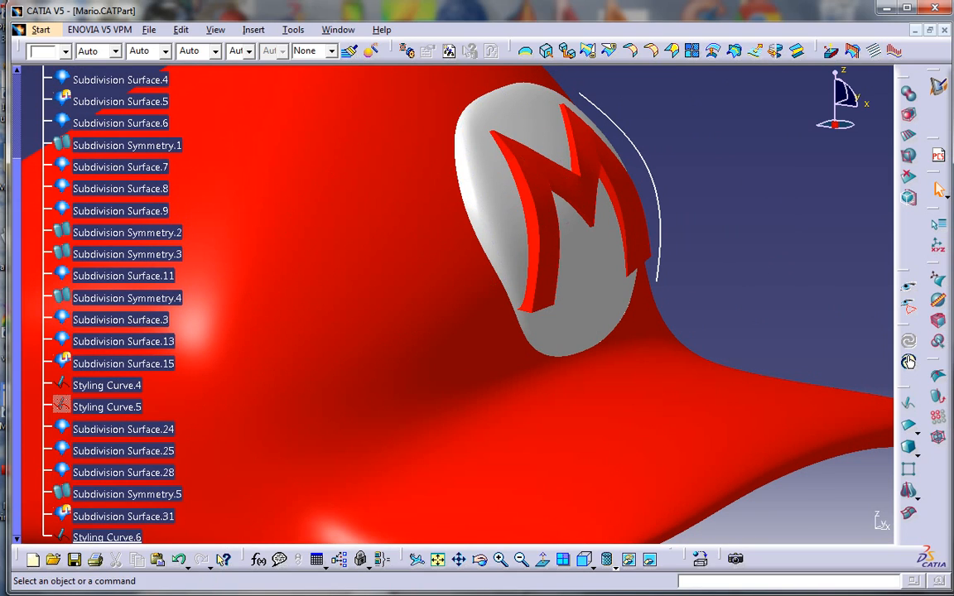
click(931, 30)
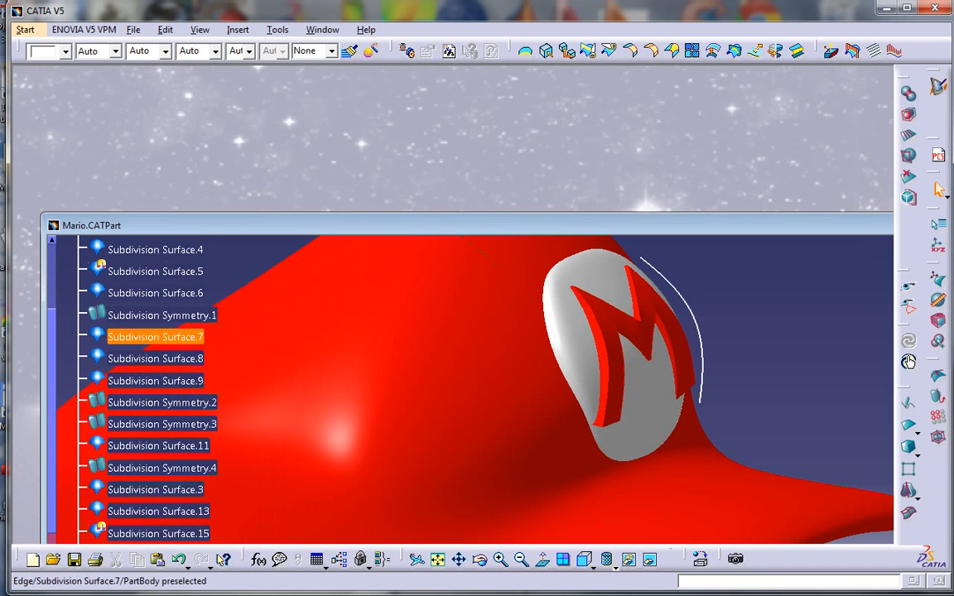
drag(564, 225, 502, 319)
double_click(503, 246)
ctrl+middle_drag(381, 416, 429, 394)
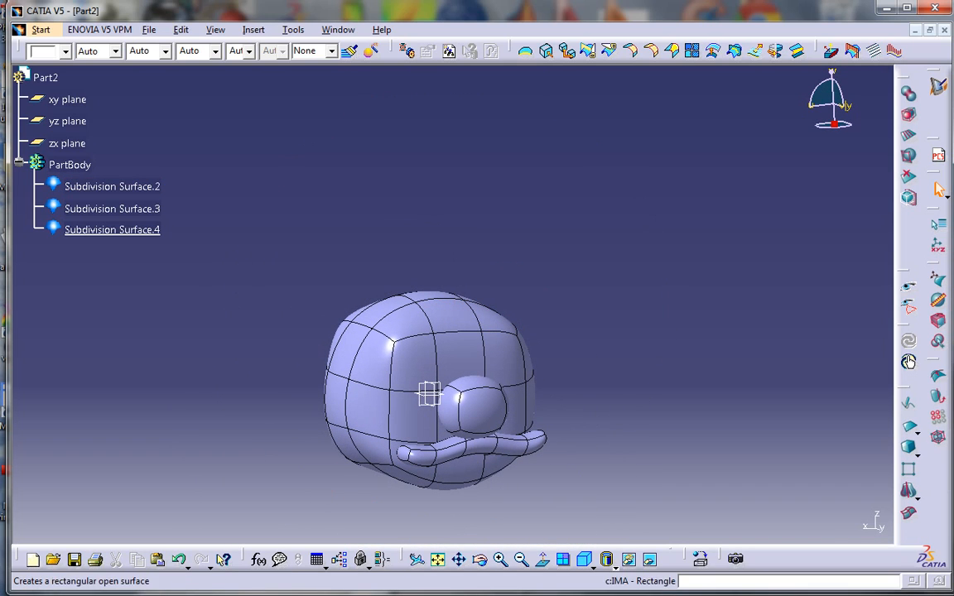
Create a new box subdivision surface and move it up above the head
click(909, 448)
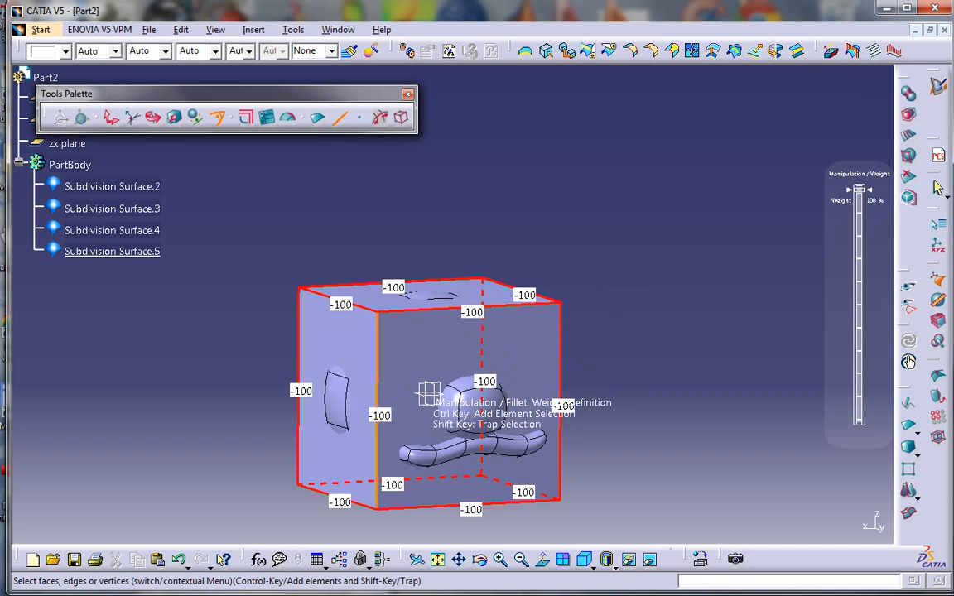
click(111, 117)
drag(427, 367, 451, 157)
middle_drag(449, 304, 449, 401)
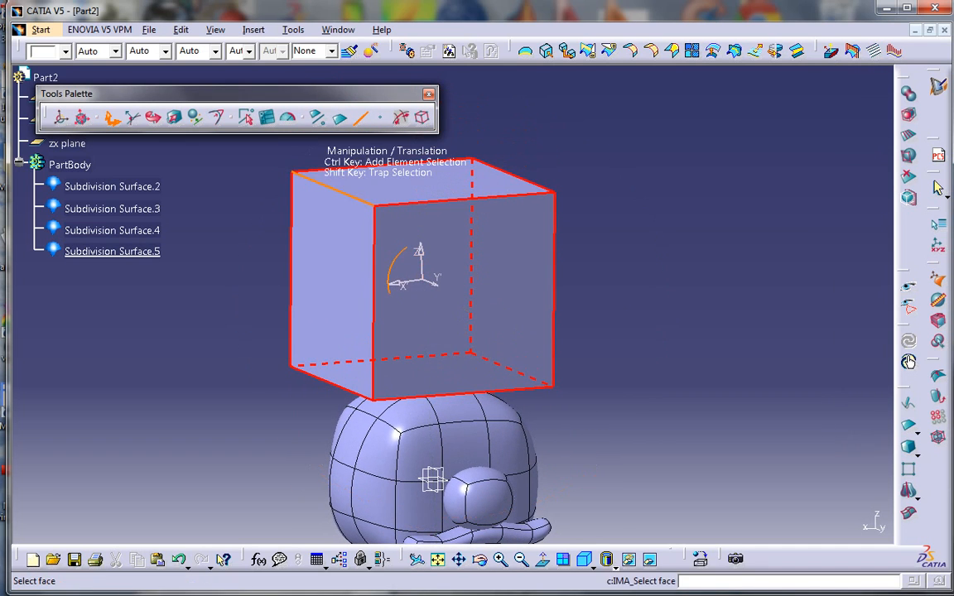
Raise the box's top and bottom faces well above the head and squash it into a thin, wide plate
click(339, 118)
click(435, 189)
ctrl+click(414, 381)
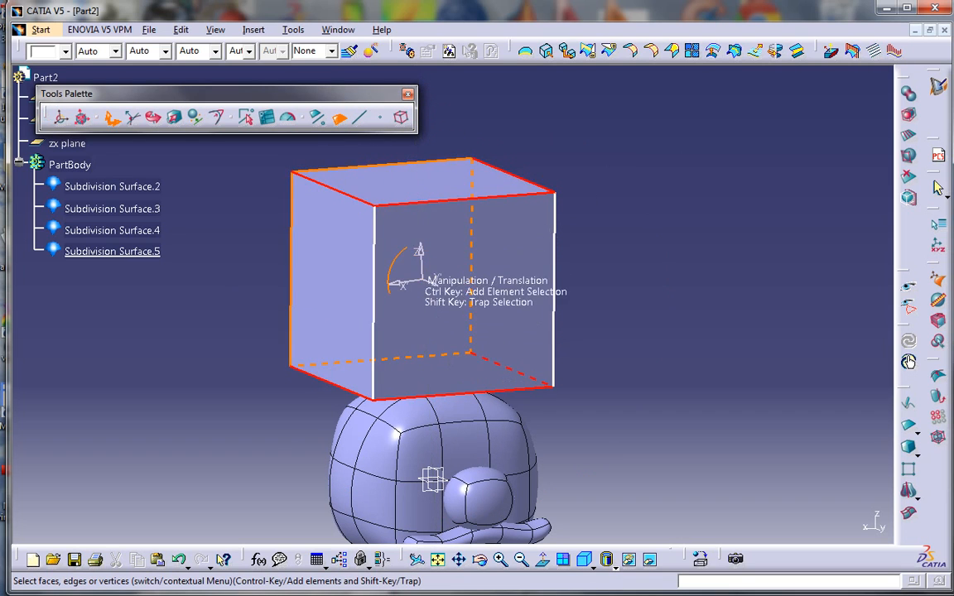
drag(421, 266, 427, 230)
click(175, 117)
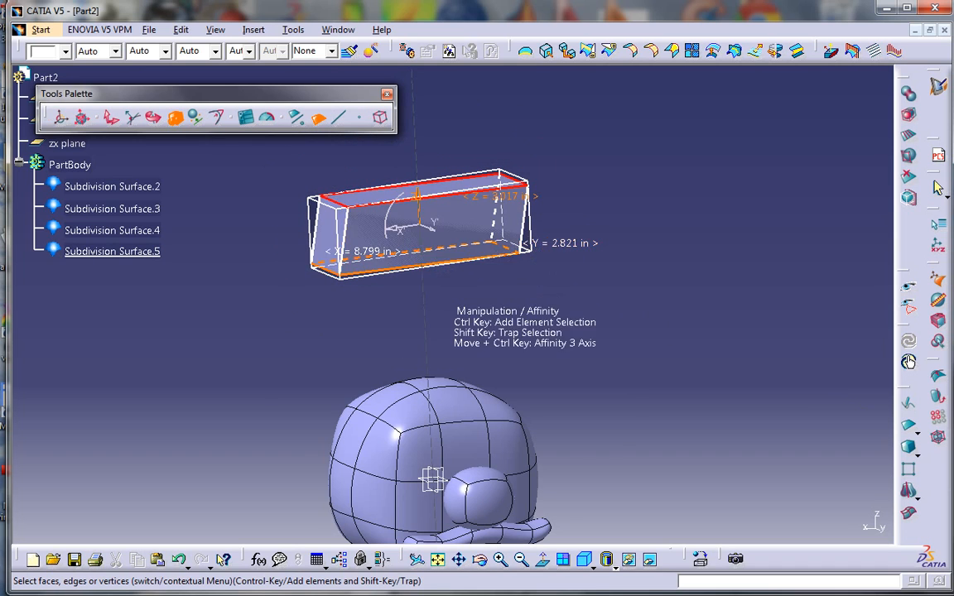
middle_drag(419, 249, 341, 285)
click(650, 319)
middle_drag(650, 319, 620, 254)
click(909, 362)
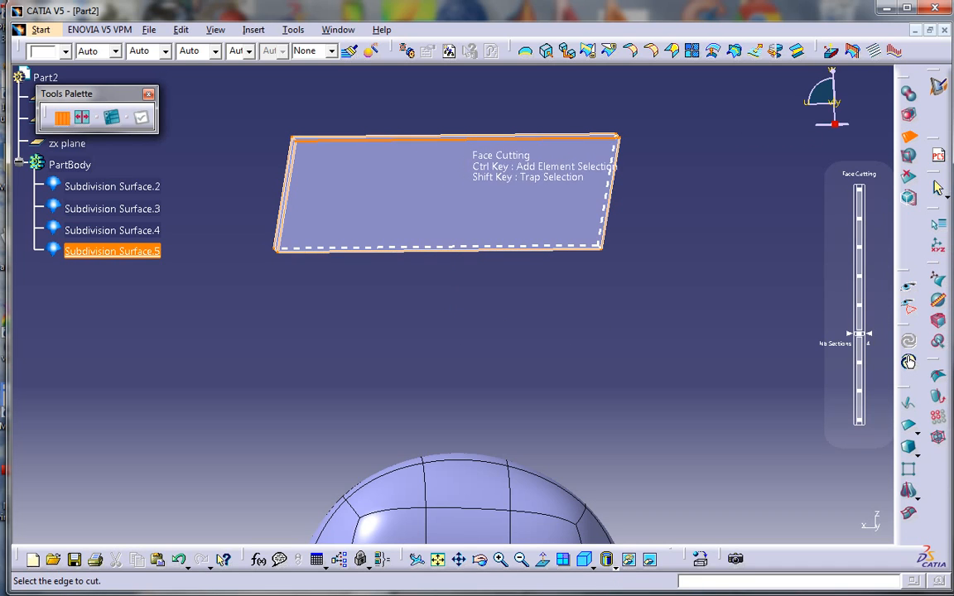
Cut the plate across its top edge into four sections along its length
click(458, 139)
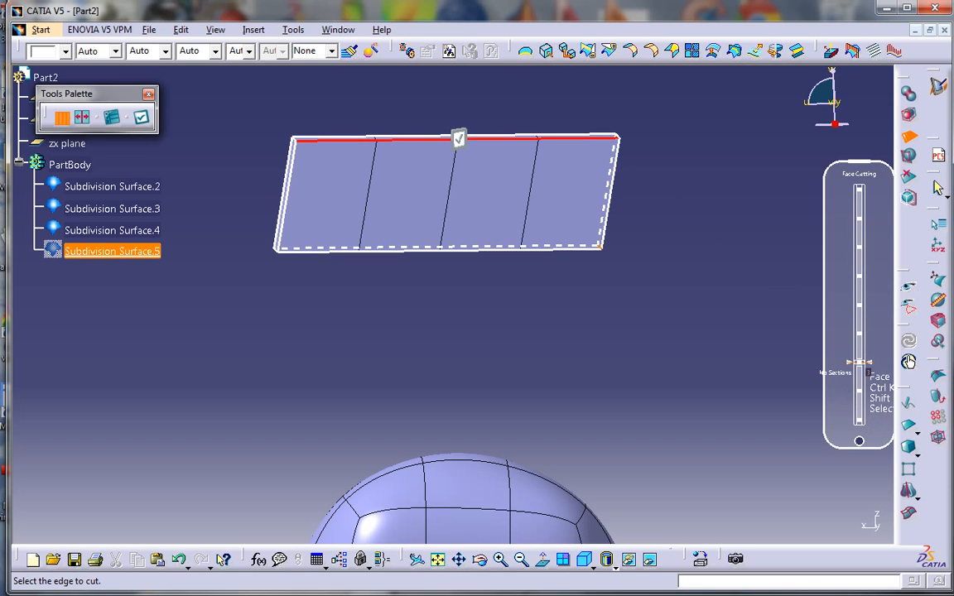
click(860, 362)
key(Escape)
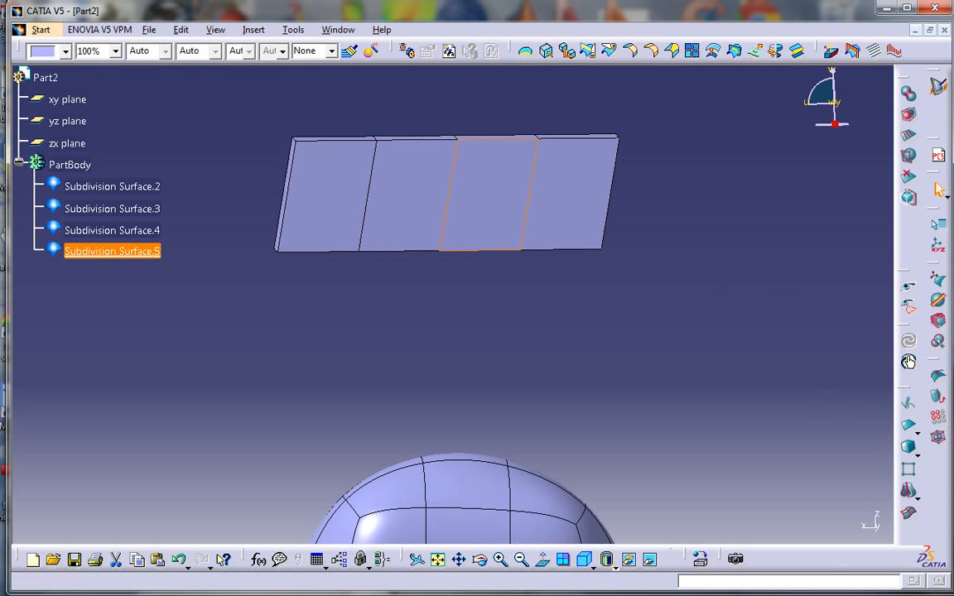
Reopen Subdivision Surface.5 for cage editing with edge selection active
double_click(485, 202)
middle_drag(452, 282, 352, 178)
click(340, 118)
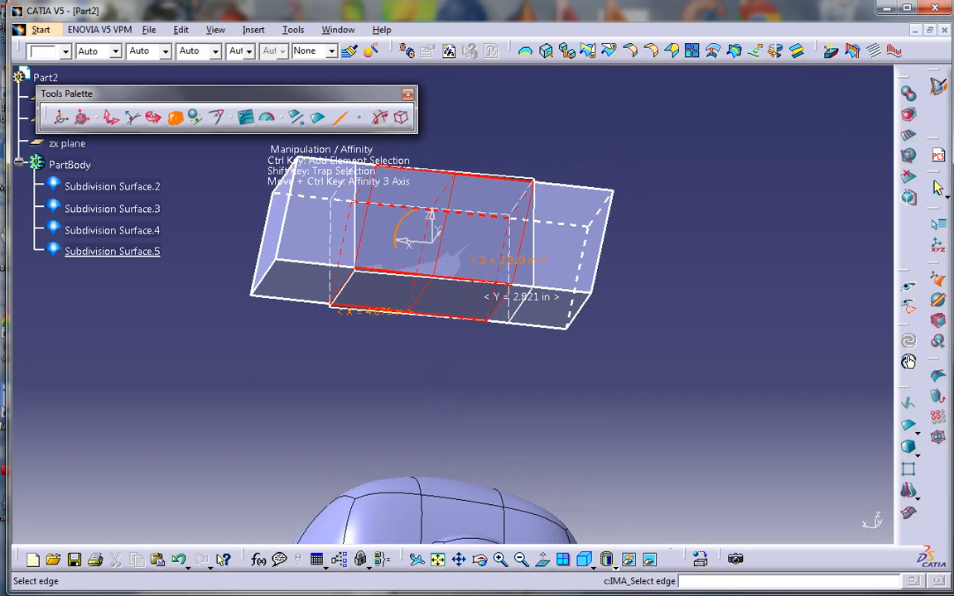
Pull the plate's middle section down about 2.4 in so the slab sags into a smooth wave
click(426, 289)
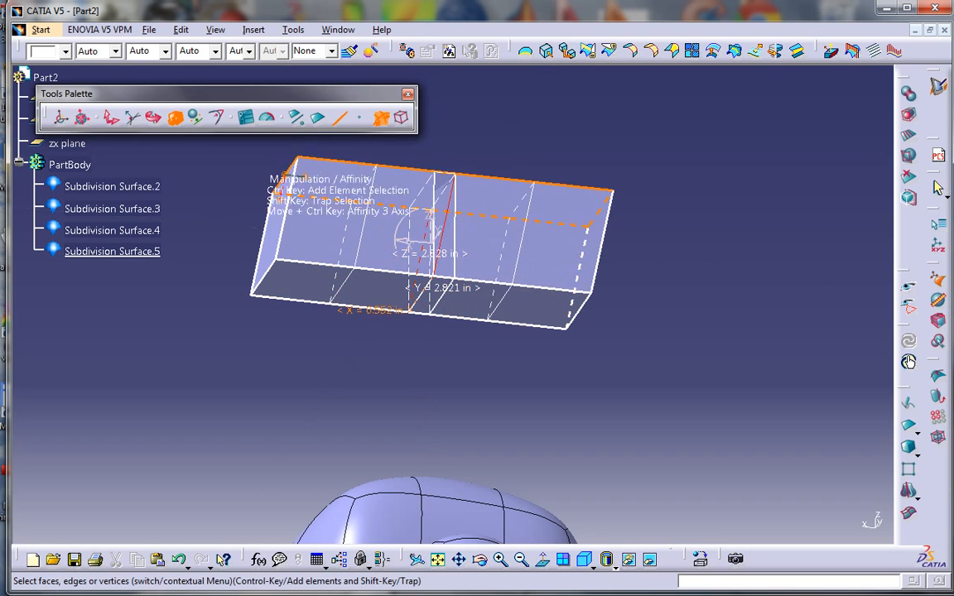
middle_drag(432, 223, 499, 407)
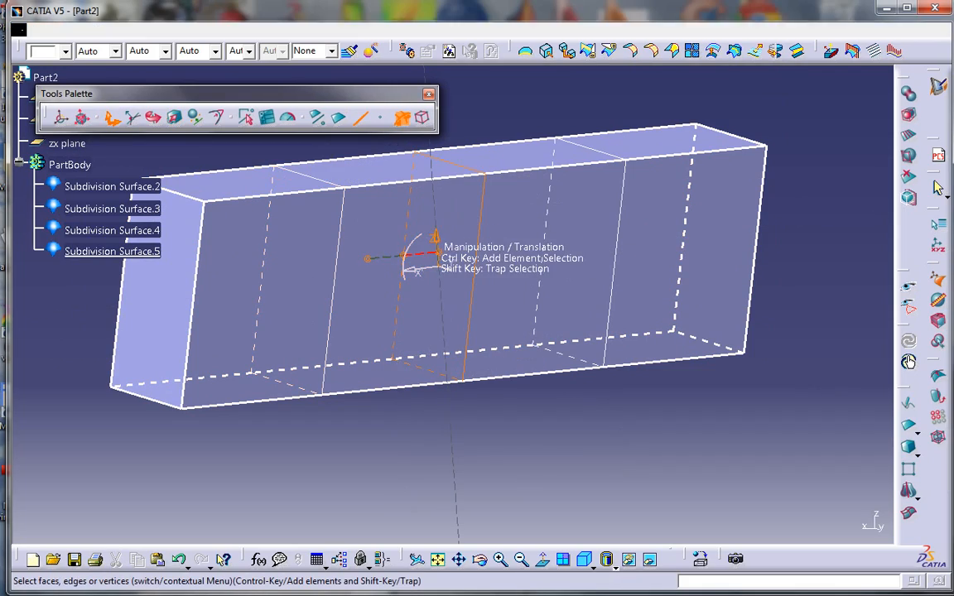
drag(430, 254, 459, 426)
middle_drag(452, 417, 406, 370)
key(Escape)
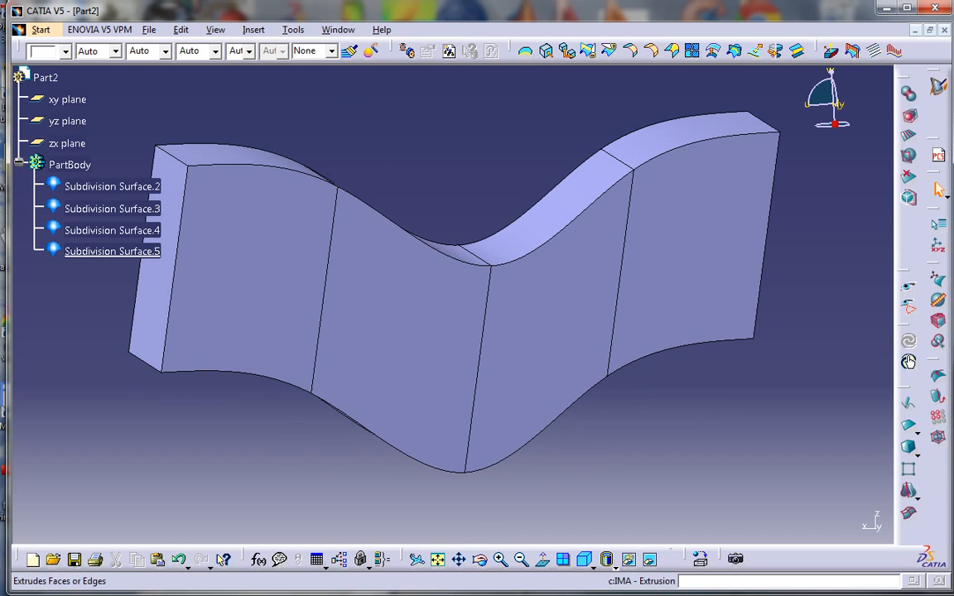
Extrude the left end face of Subdivision Surface.5 downward as the M's first leg
middle_drag(385, 299, 416, 154)
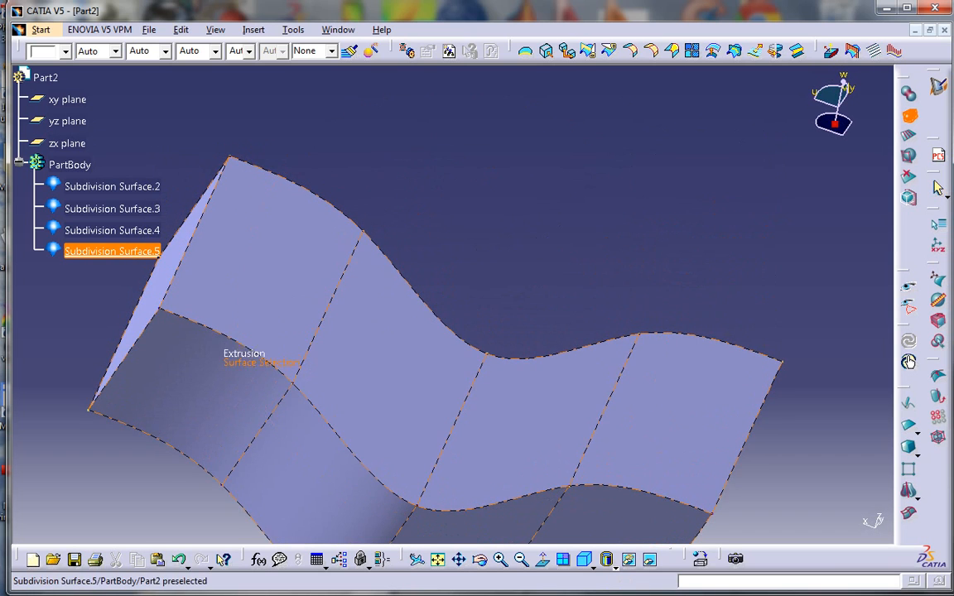
click(233, 337)
middle_drag(348, 413, 300, 338)
click(300, 338)
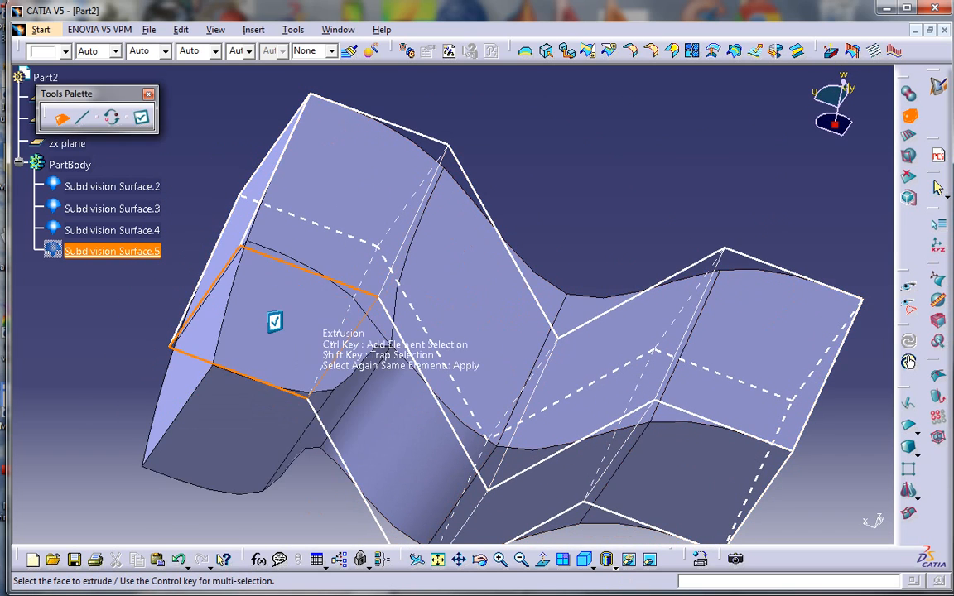
click(274, 322)
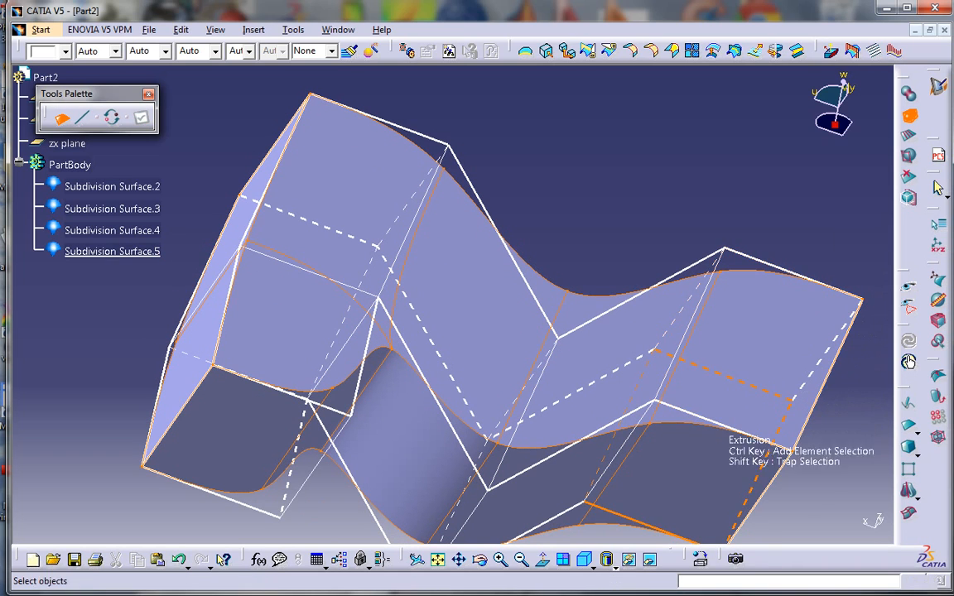
click(686, 448)
middle_drag(686, 448, 640, 350)
key(Escape)
Extrude the lower-right end face downward to form the M's second leg
click(909, 362)
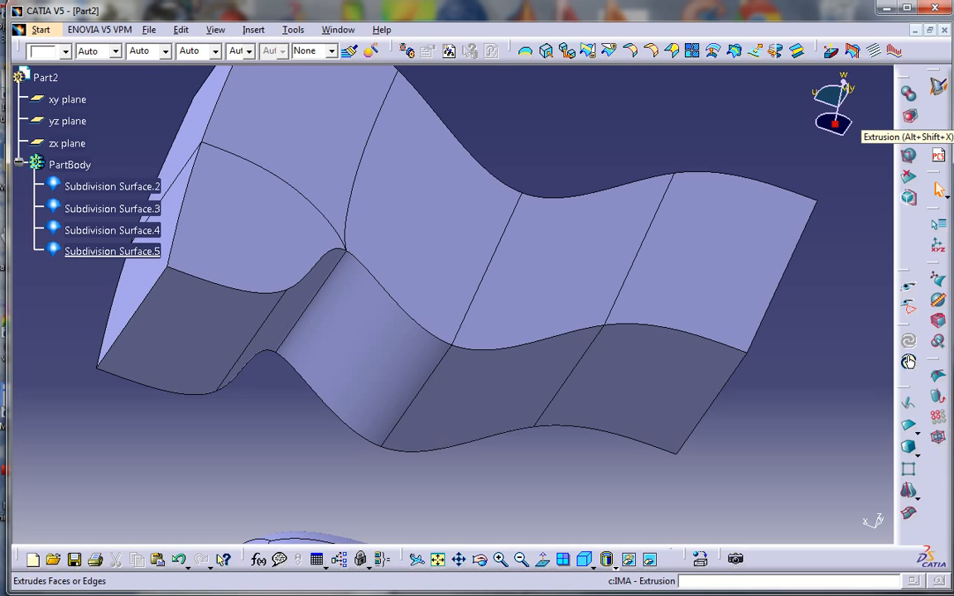
click(628, 381)
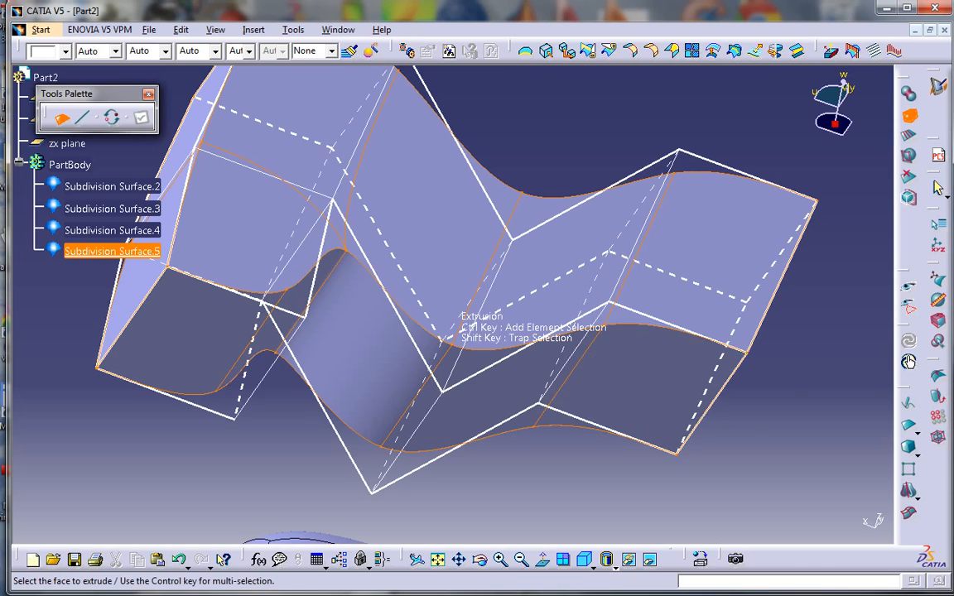
click(631, 383)
middle_drag(631, 383, 497, 319)
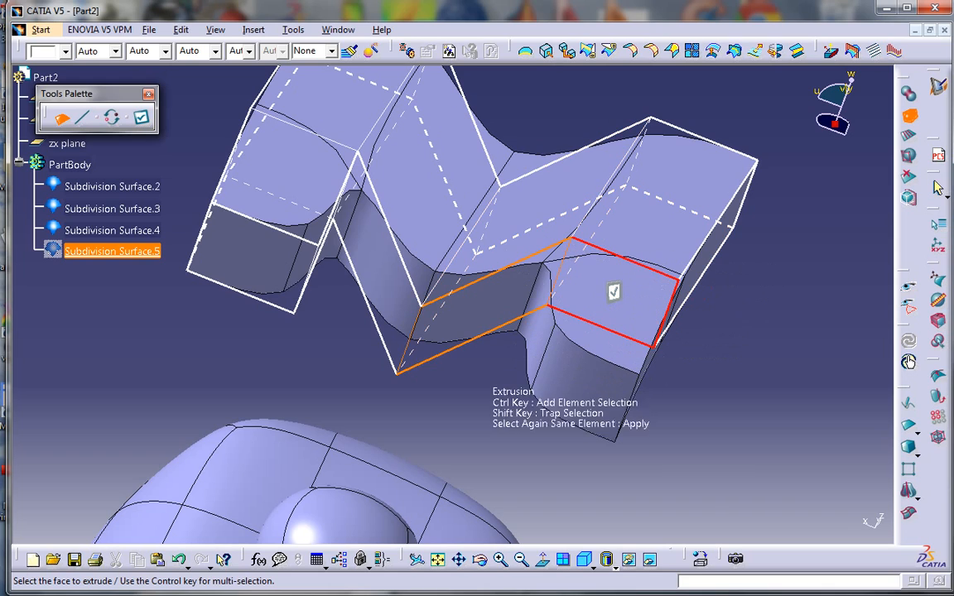
click(614, 292)
middle_drag(390, 319, 426, 275)
key(Escape)
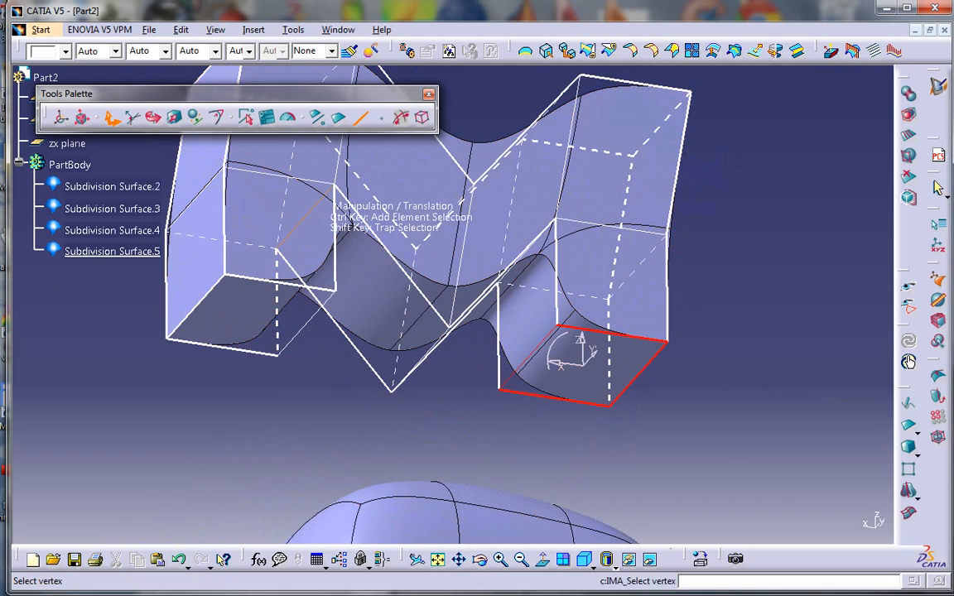
Push both leg bottom faces down about 3 in and scale them 1.33 in X
click(248, 319)
middle_drag(608, 383, 439, 238)
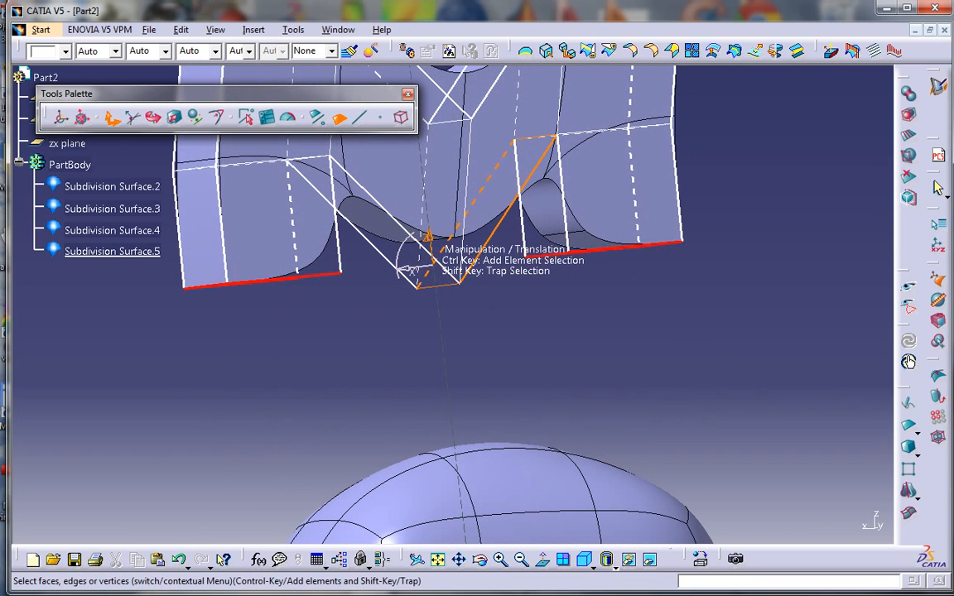
drag(428, 237, 447, 411)
middle_drag(448, 412, 418, 435)
click(175, 118)
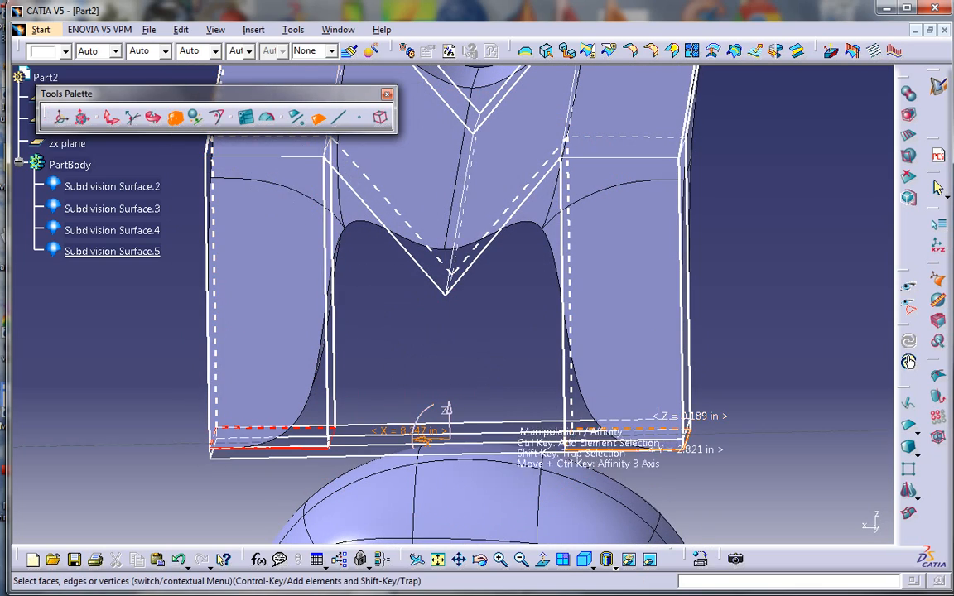
drag(427, 439, 356, 439)
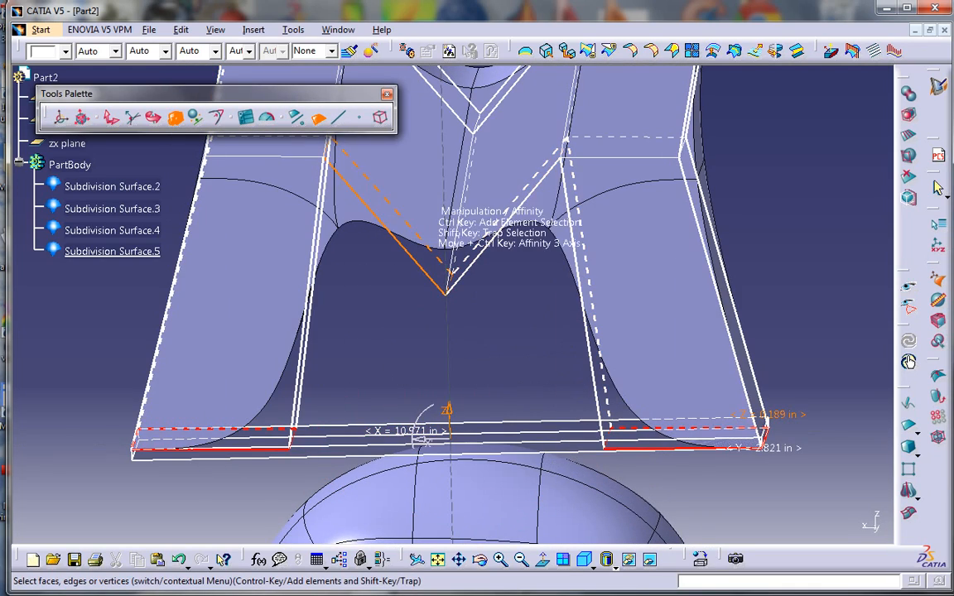
mouse_move(454, 249)
middle_down()
mouse_move(488, 348)
mouse_move(514, 358)
mouse_move(515, 346)
middle_up()
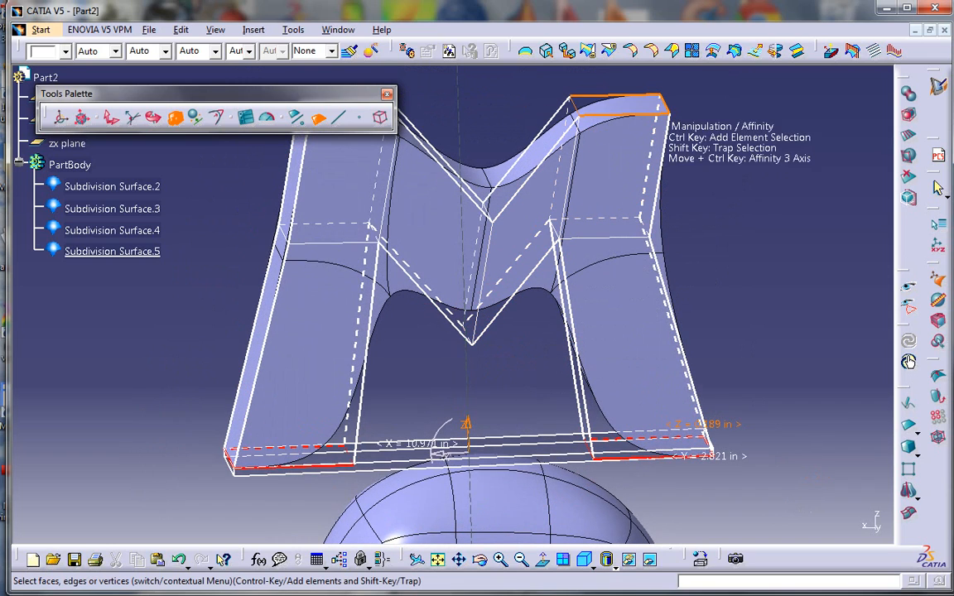
Slide the right leg's top face to the left
click(628, 117)
middle_drag(514, 201, 500, 342)
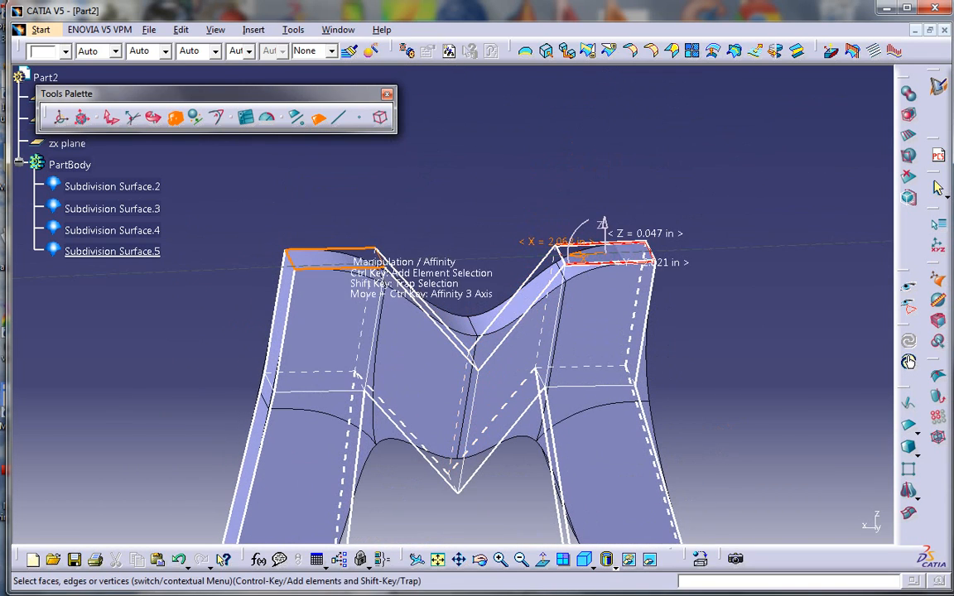
click(112, 118)
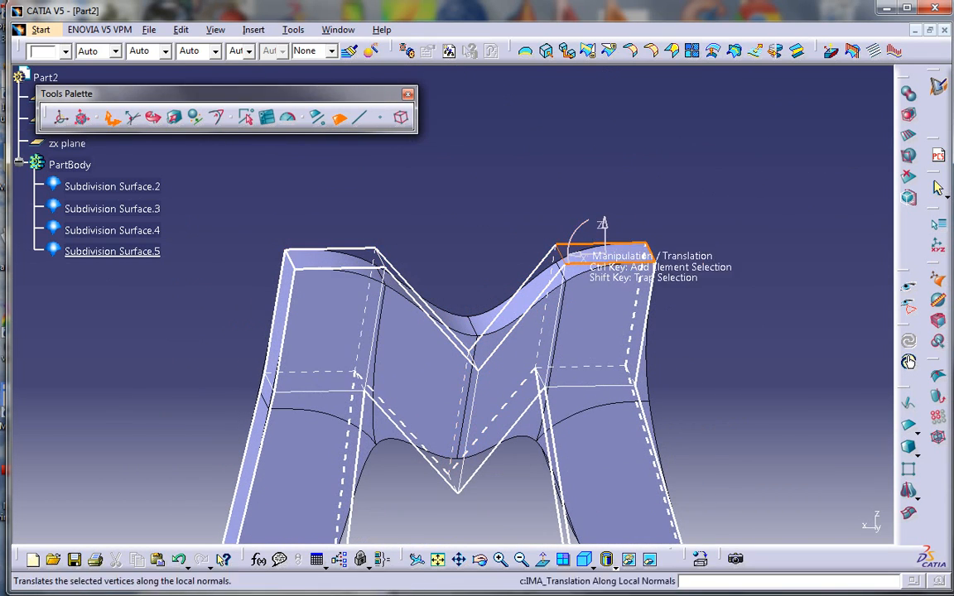
drag(581, 256, 560, 257)
Reopen the M surface and select every element of its cage
click(474, 260)
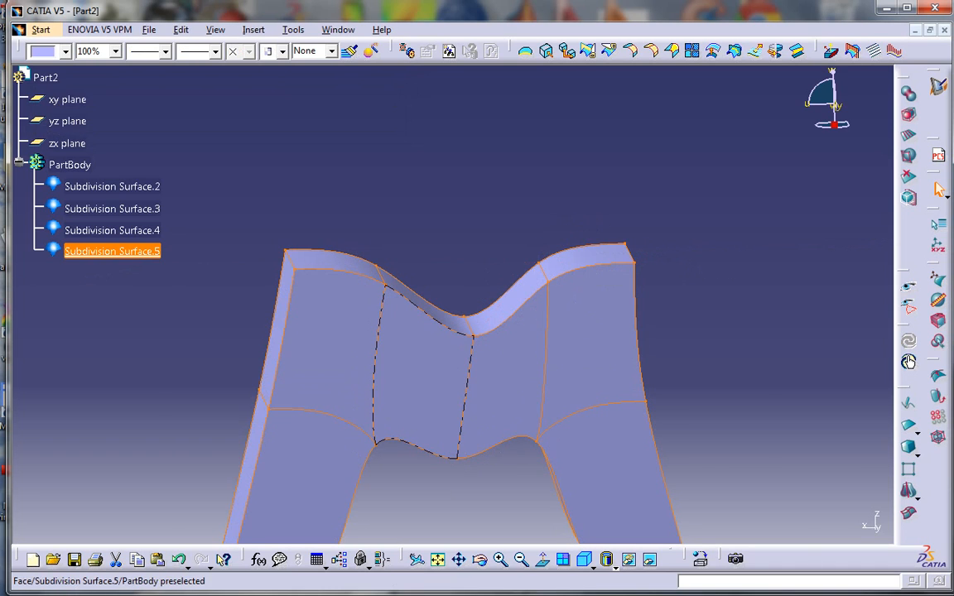
double_click(361, 338)
click(401, 118)
middle_drag(455, 389, 502, 302)
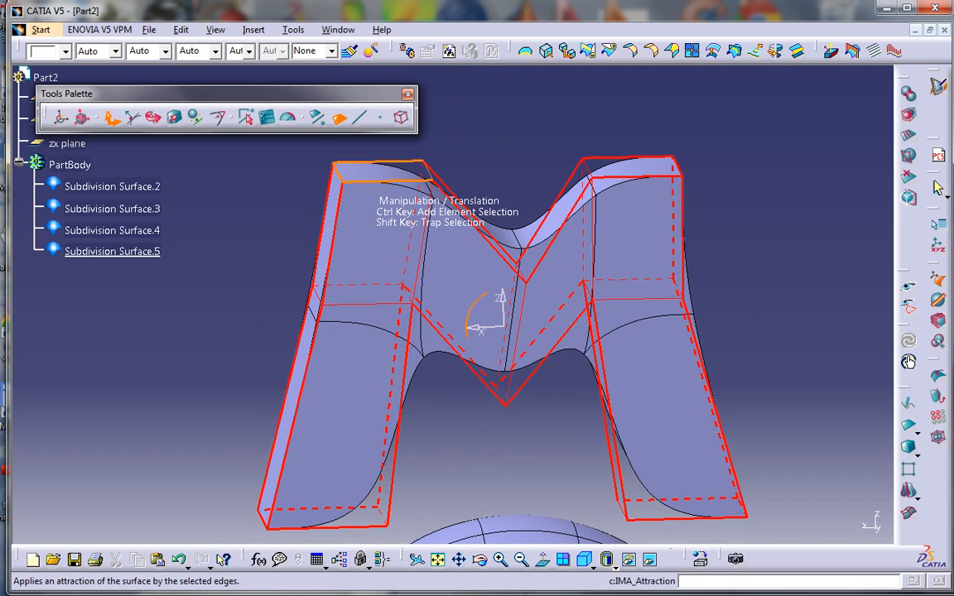
Set the weight of all the M's cage edges to 100% for sharp corners
click(217, 118)
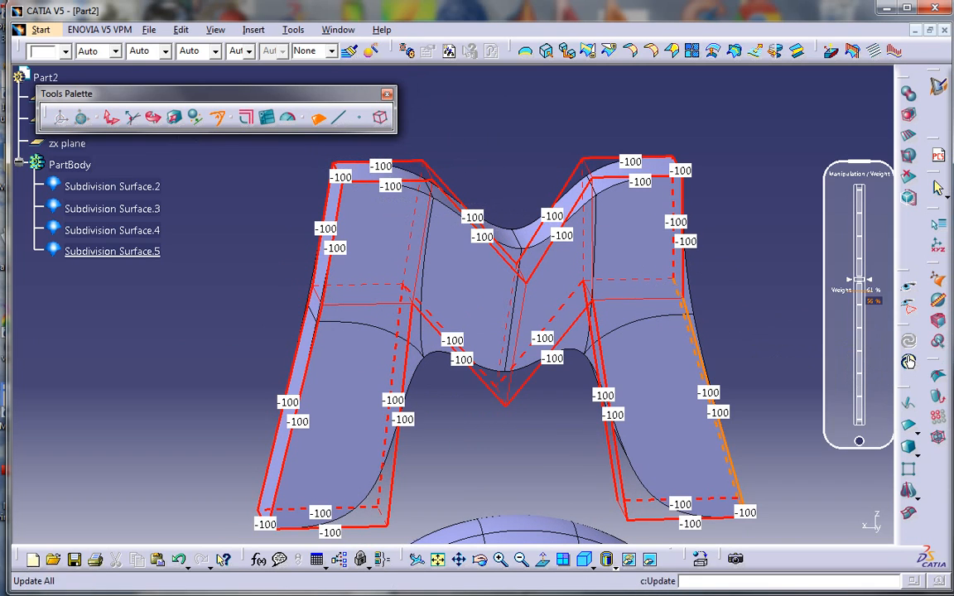
drag(859, 280, 859, 190)
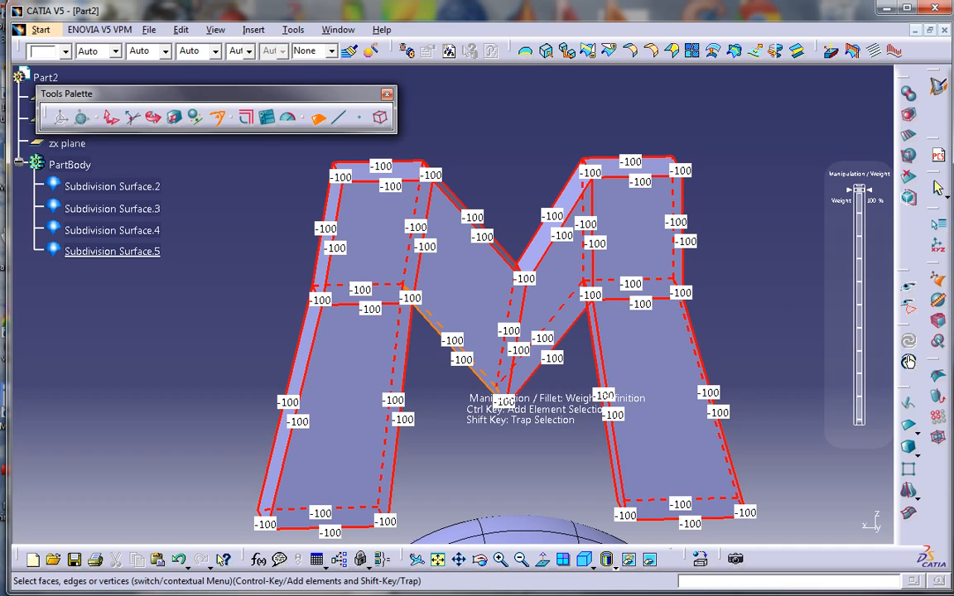
key(Escape)
Reopen the M's cage from a side view and start Face Cutting
middle_drag(473, 368, 502, 289)
double_click(516, 217)
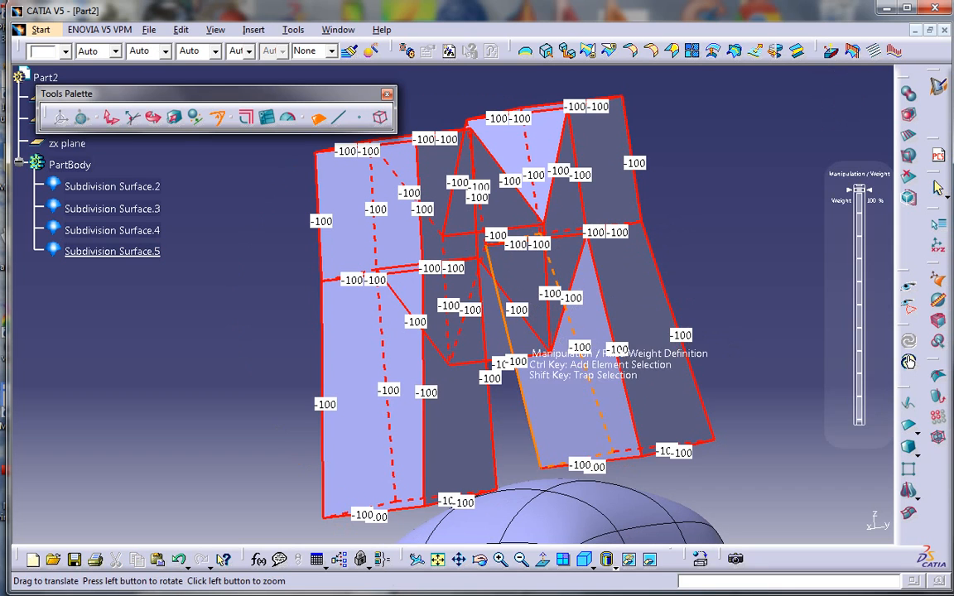
click(909, 137)
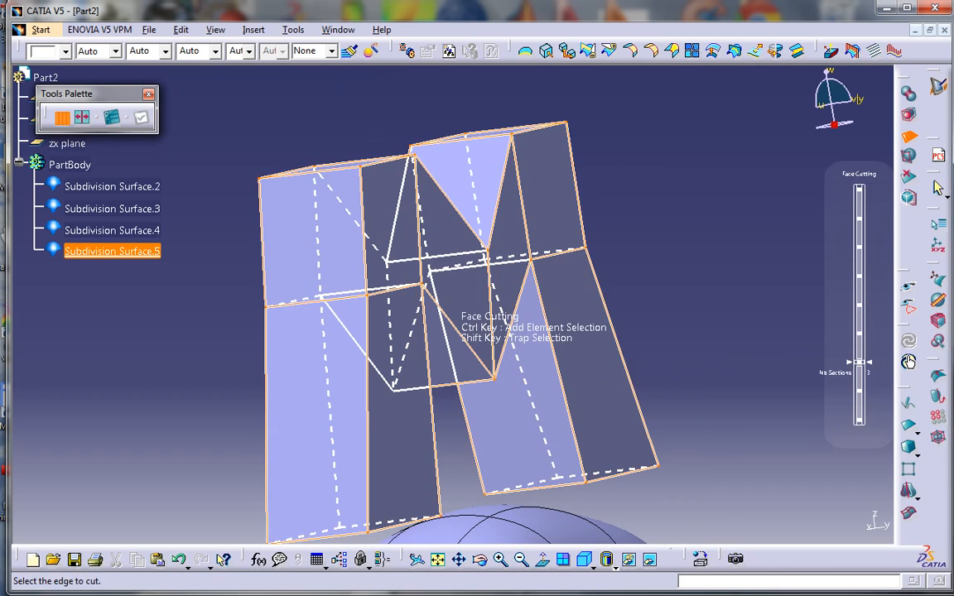
Add face cuts along the M's left, top, diagonal, V and right-leg edges
click(366, 405)
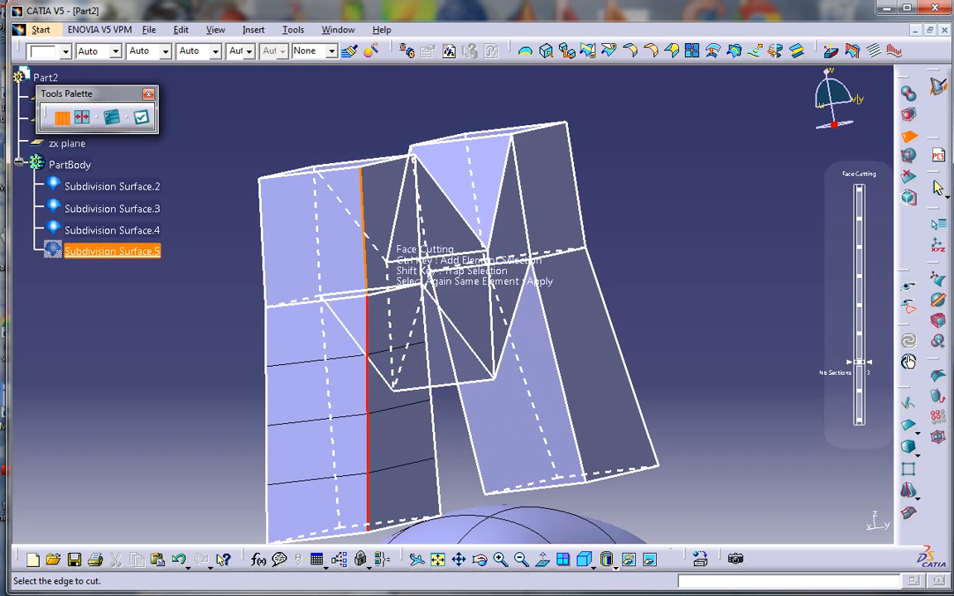
ctrl+click(363, 223)
ctrl+click(395, 160)
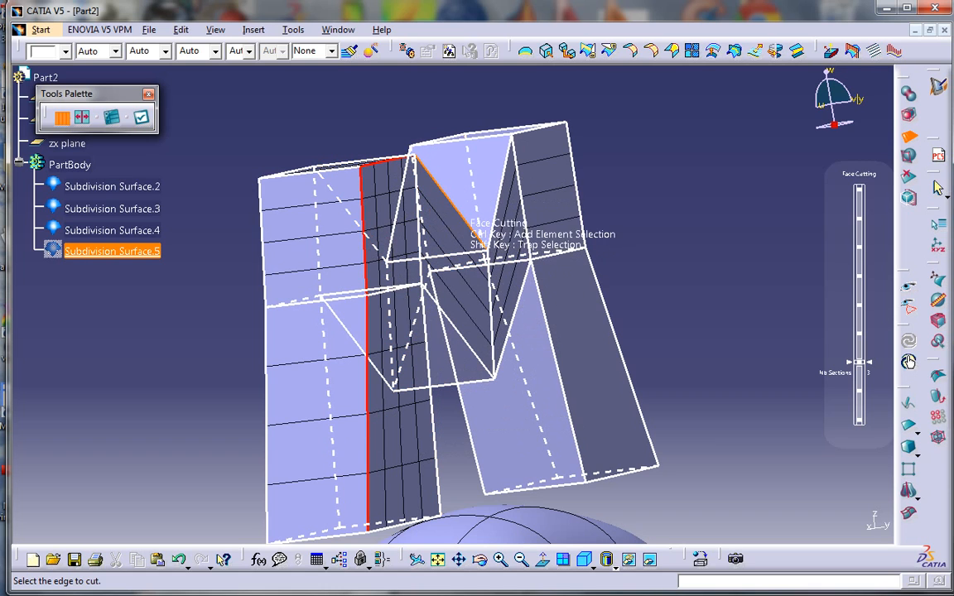
ctrl+click(468, 221)
ctrl+click(495, 210)
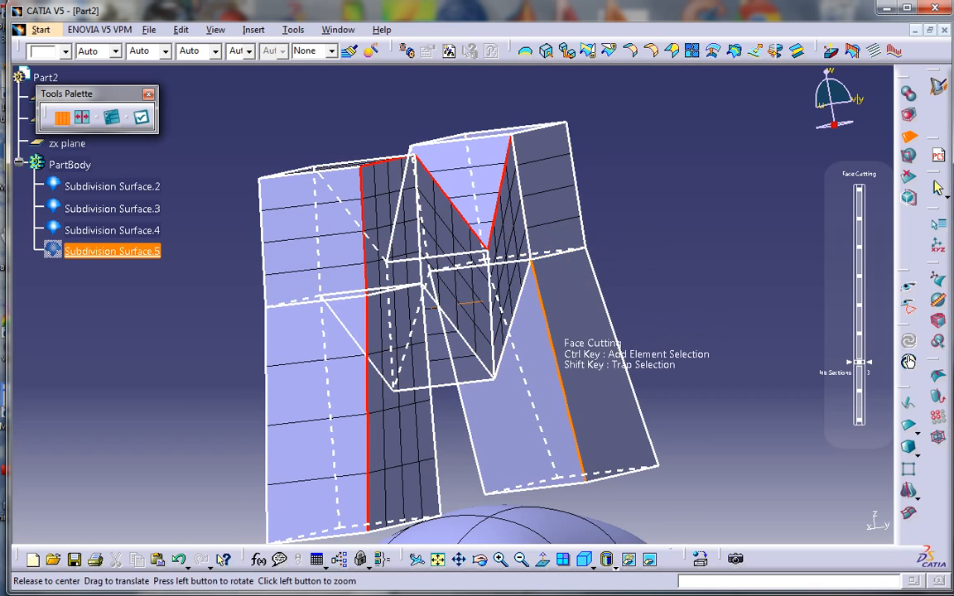
middle_drag(553, 333, 415, 321)
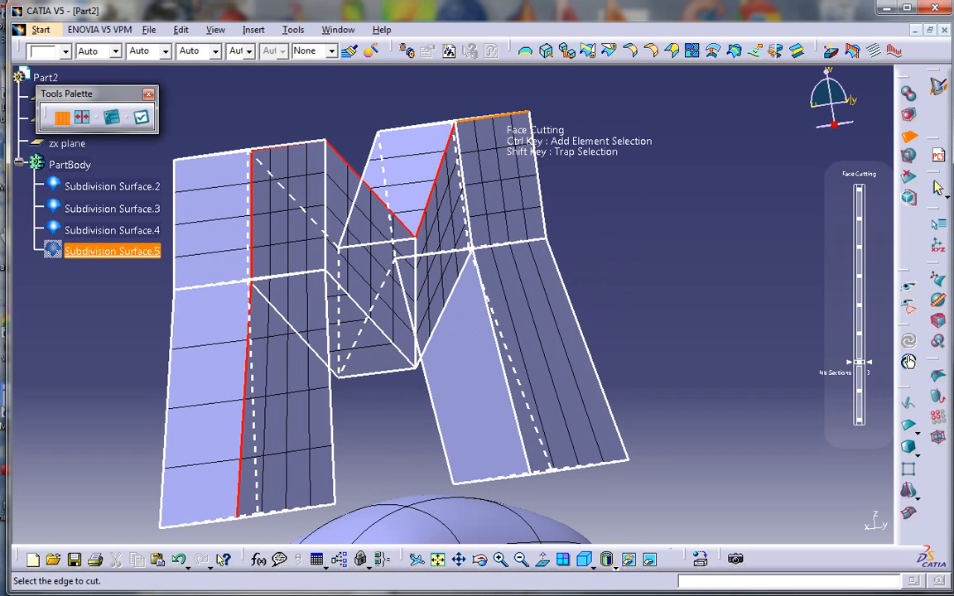
ctrl+click(497, 117)
ctrl+click(602, 387)
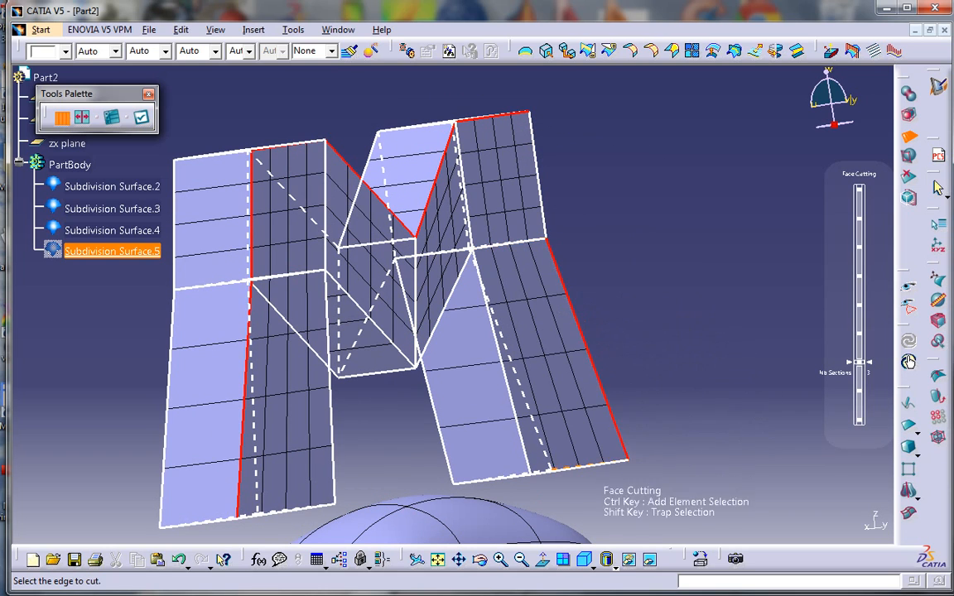
middle_drag(588, 407, 426, 364)
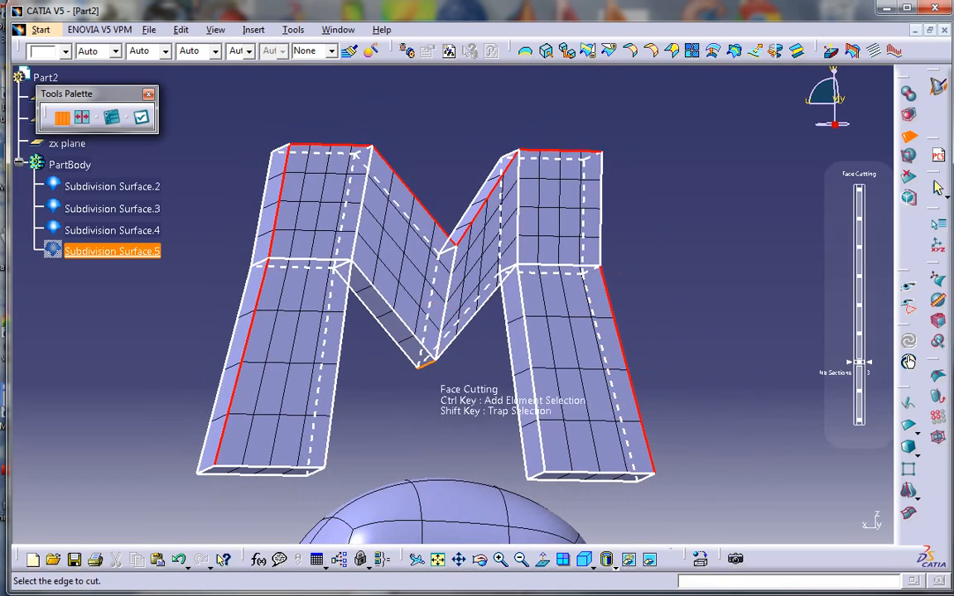
middle_drag(433, 250, 413, 272)
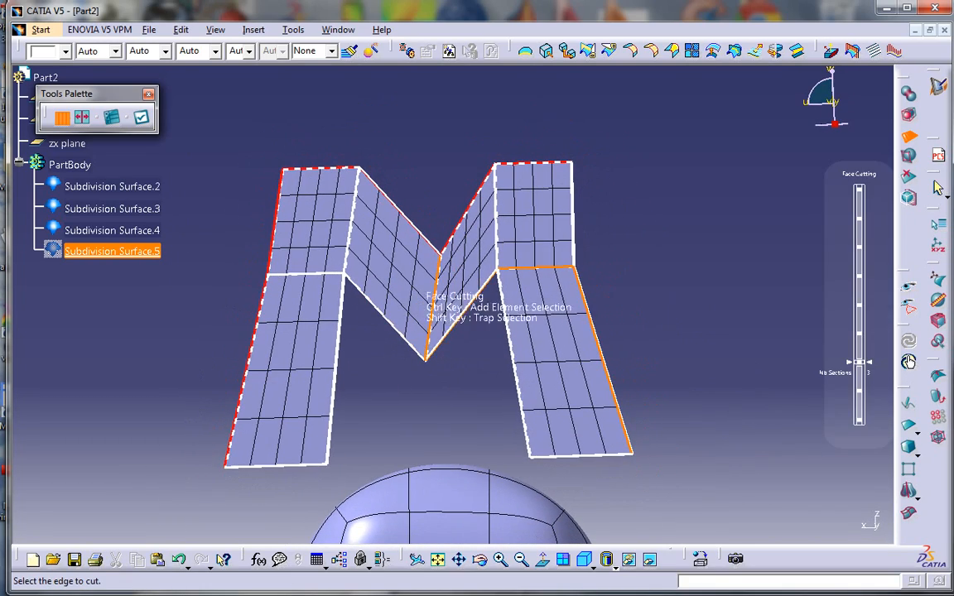
key(Escape)
key(Escape)
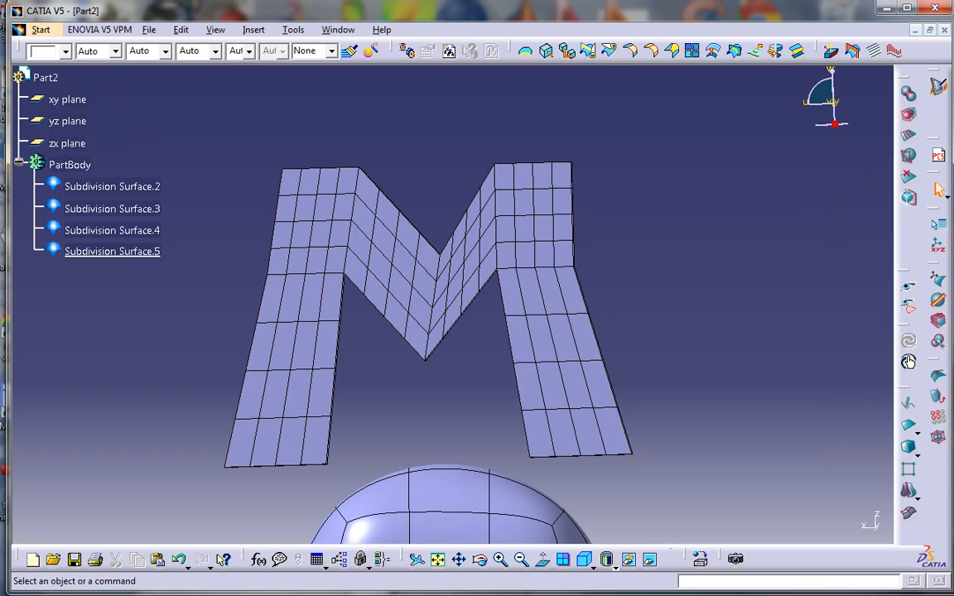
Select the central V and top edge chains and move them straight up
double_click(385, 217)
click(340, 117)
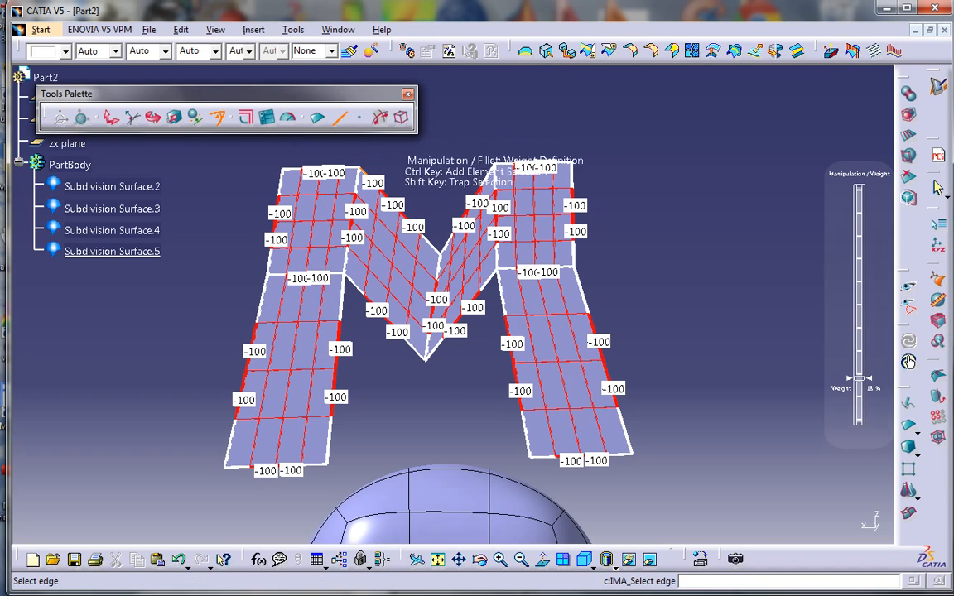
click(380, 118)
click(436, 285)
ctrl+click(349, 170)
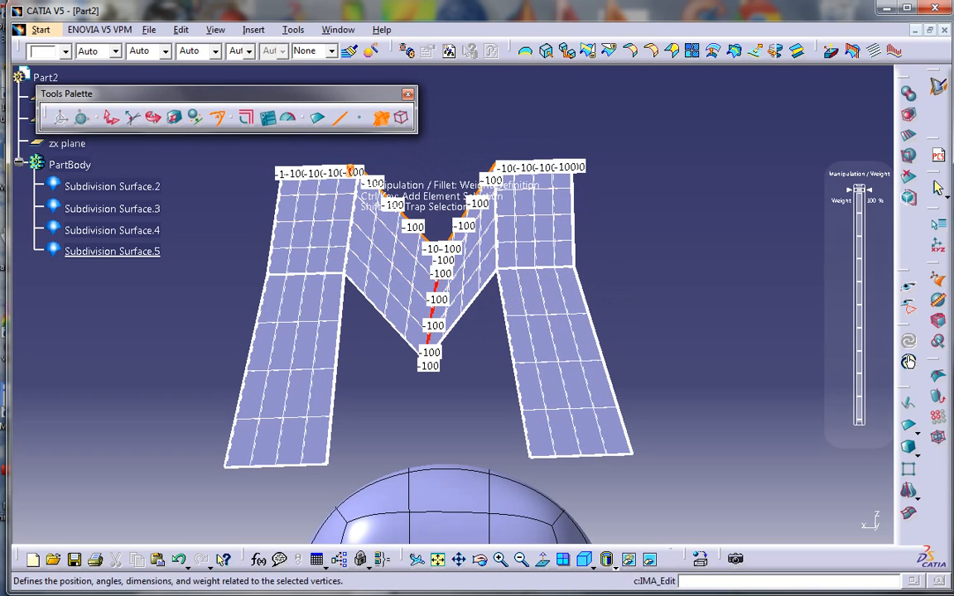
click(112, 118)
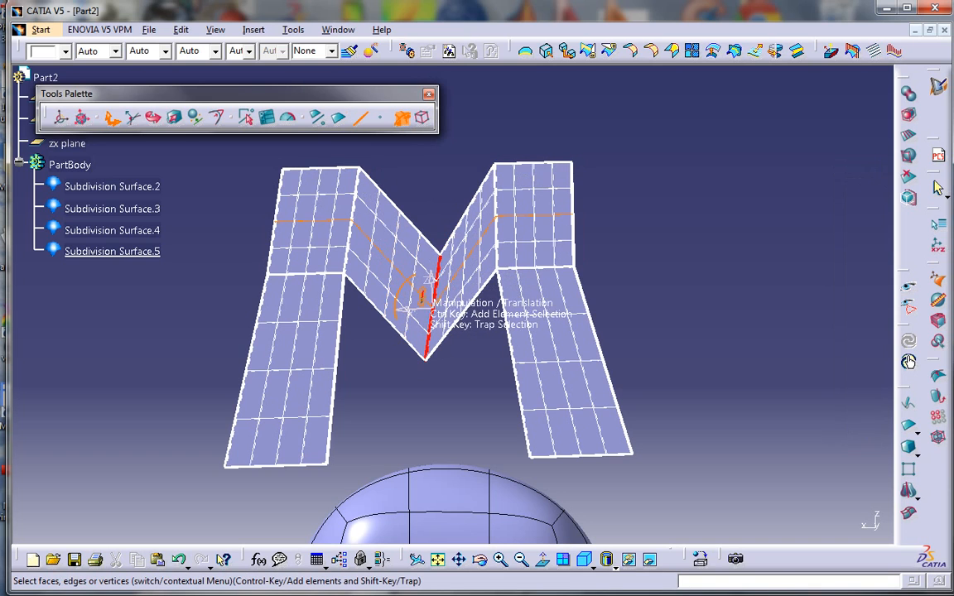
drag(422, 295, 406, 280)
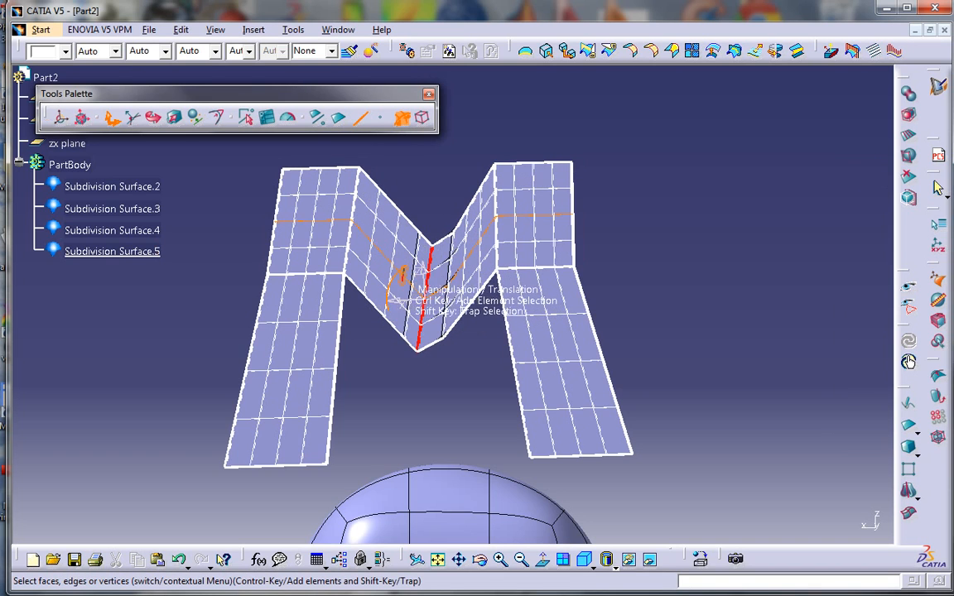
key(ctrl+z)
middle_drag(424, 319, 425, 287)
drag(435, 287, 435, 276)
click(474, 369)
middle_drag(470, 368, 658, 385)
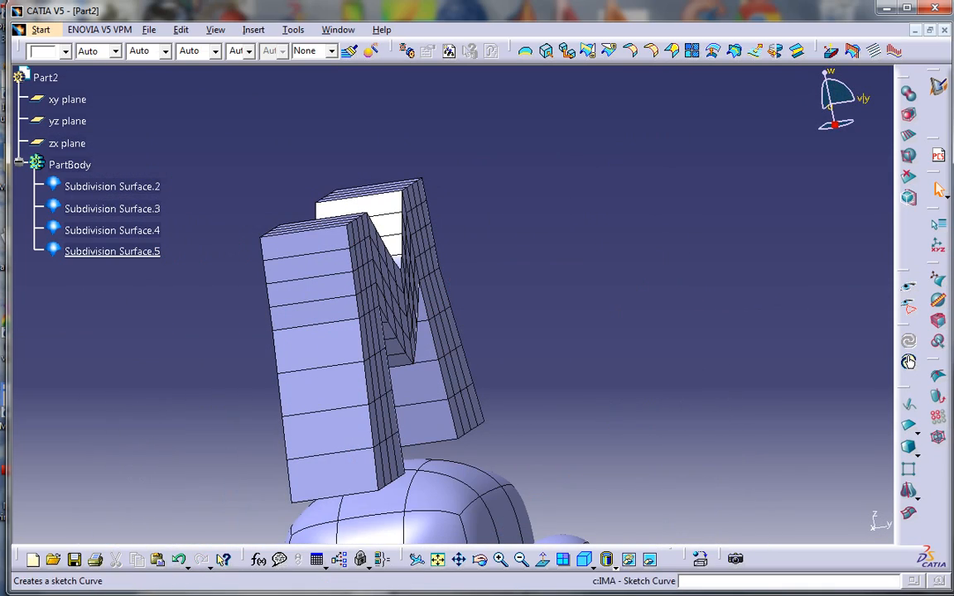
In front view, sketch a nearly vertical freehand Styling Curve.1 to the right of the M
click(609, 567)
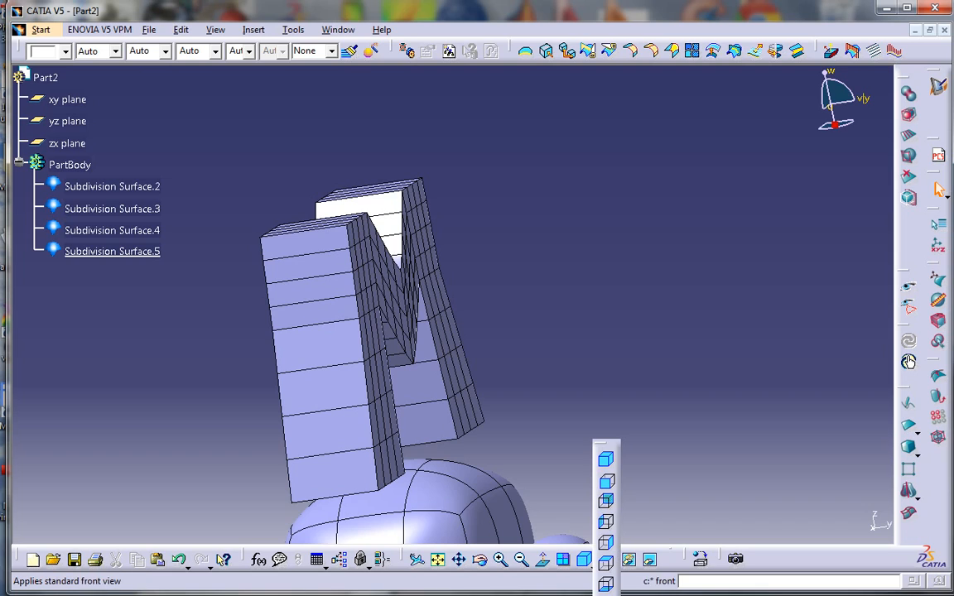
click(606, 480)
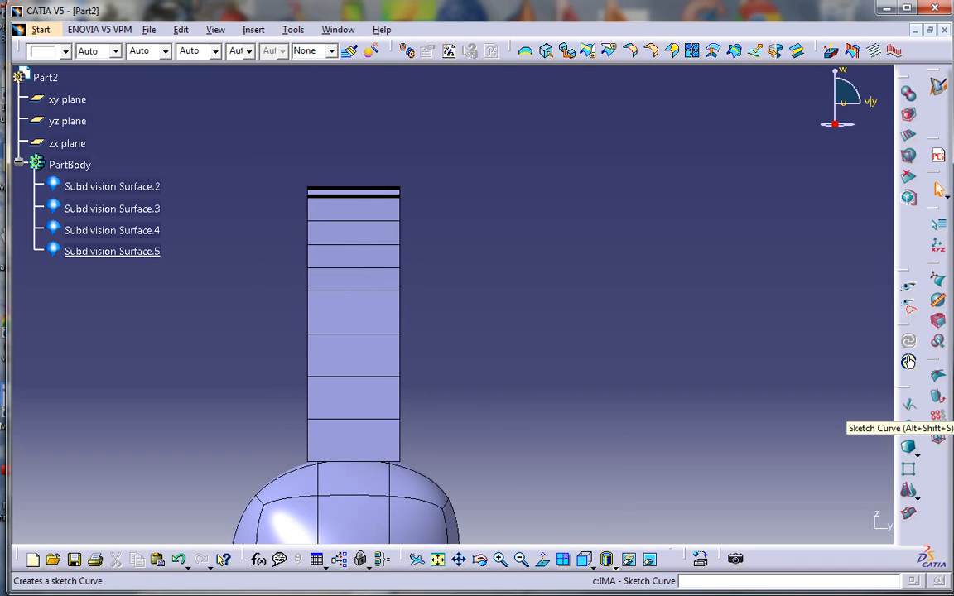
click(909, 404)
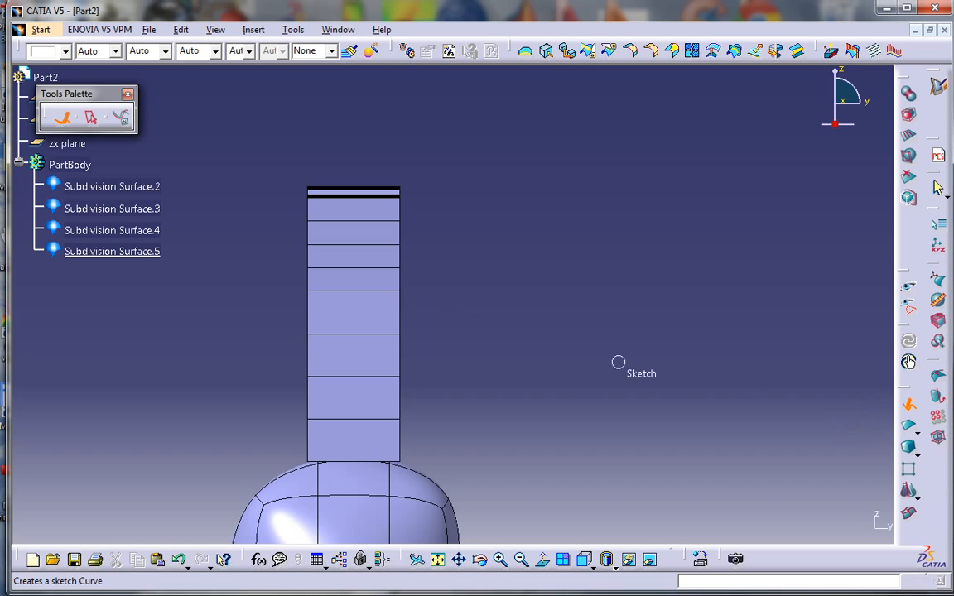
middle_drag(439, 336, 452, 305)
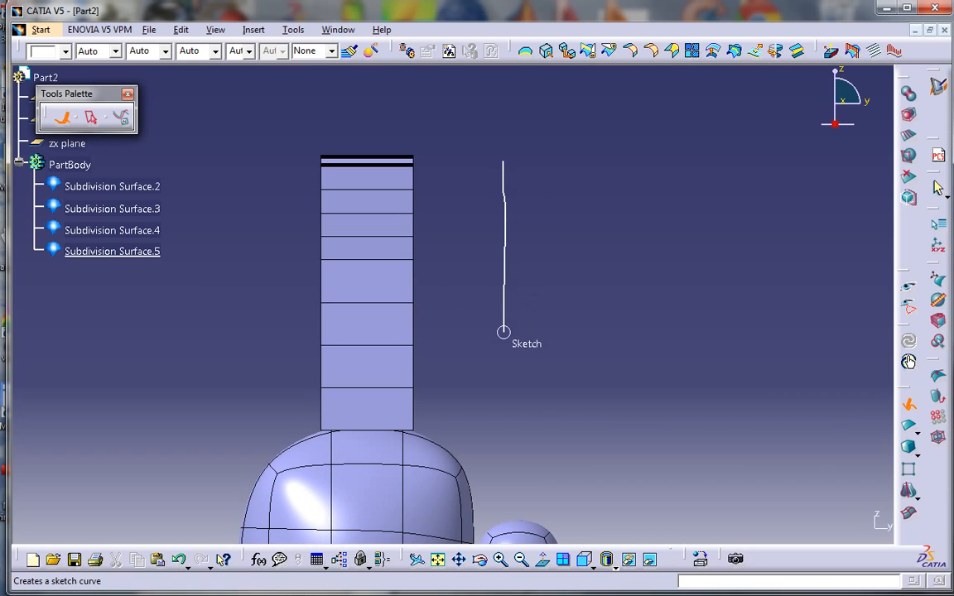
drag(501, 417, 500, 434)
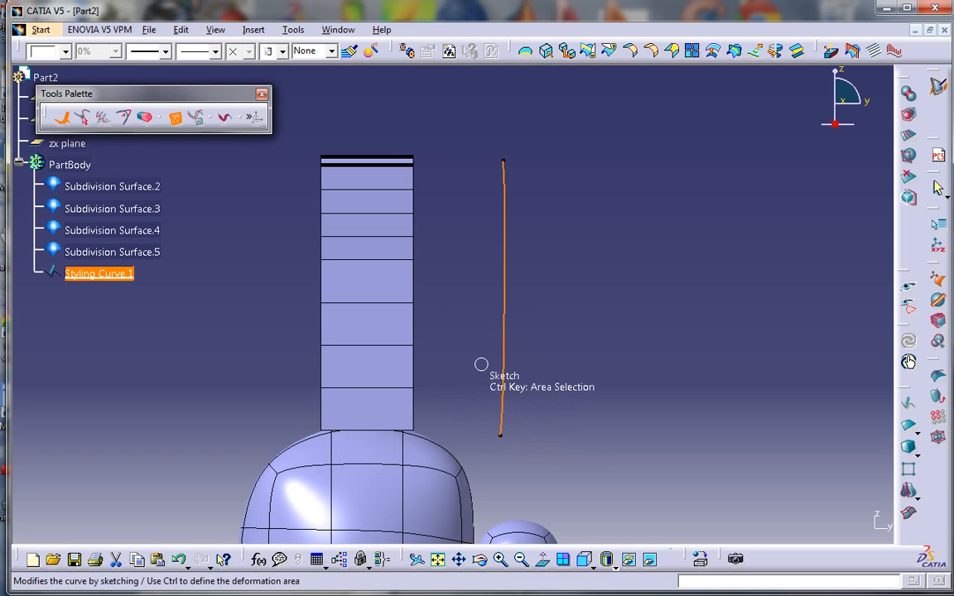
key(Escape)
key(Escape)
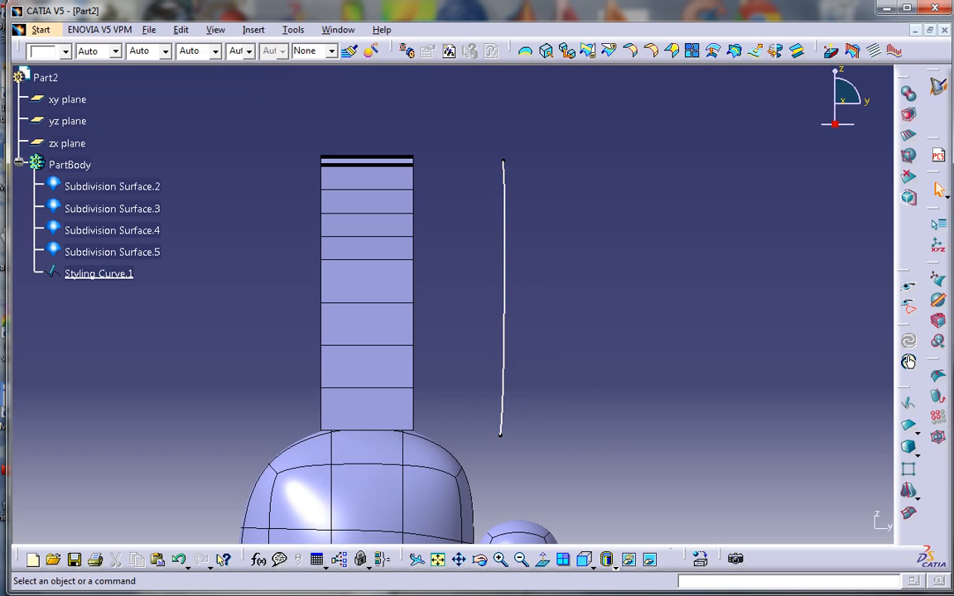
middle_drag(518, 330, 447, 362)
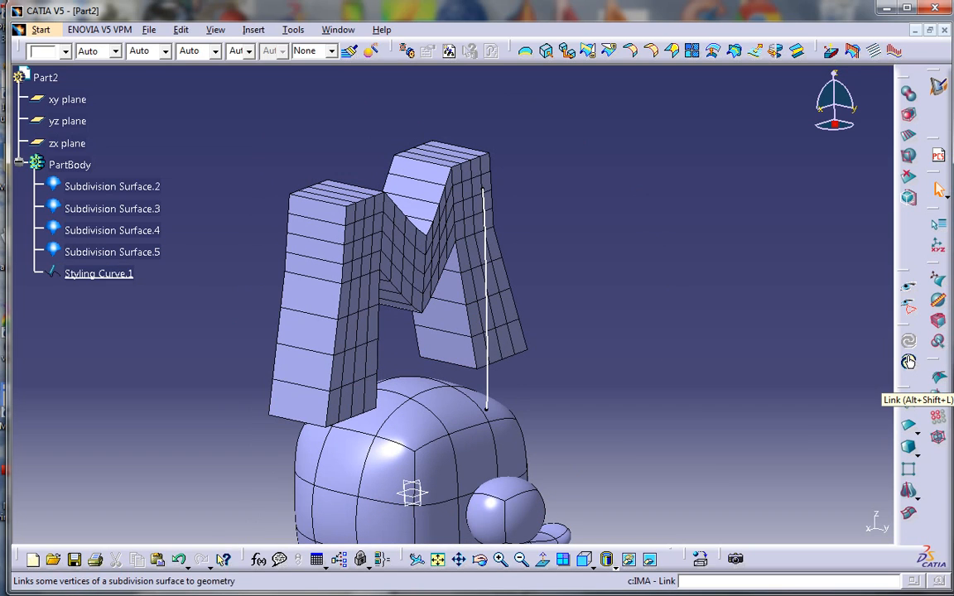
Link all vertices of Subdivision Surface.5 to Styling Curve.1
click(909, 362)
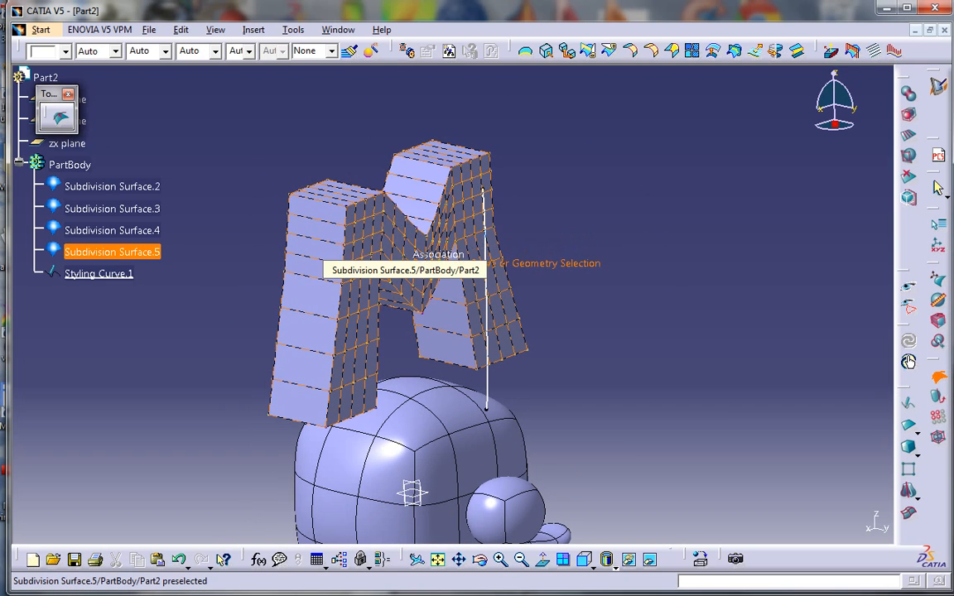
click(381, 237)
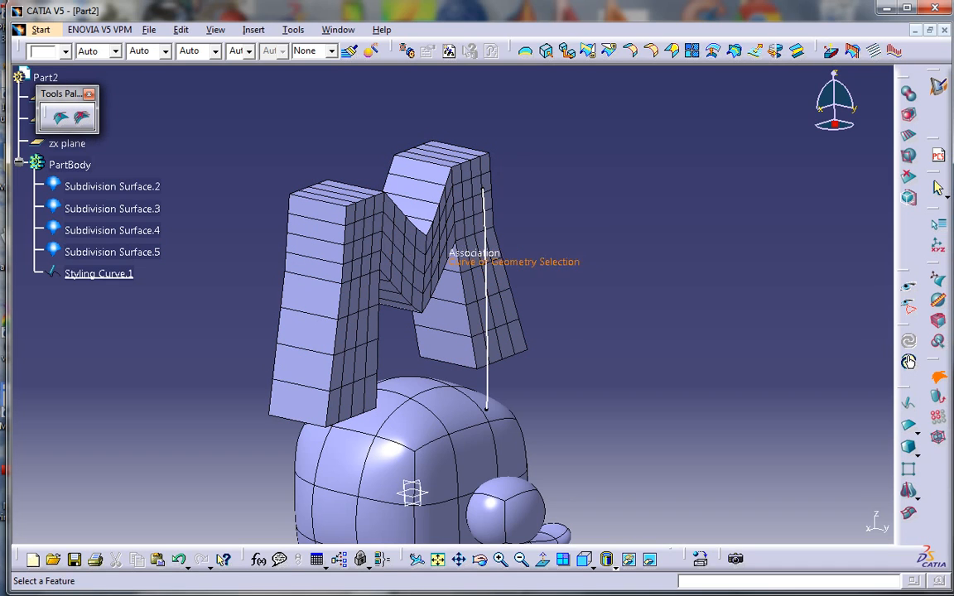
click(485, 315)
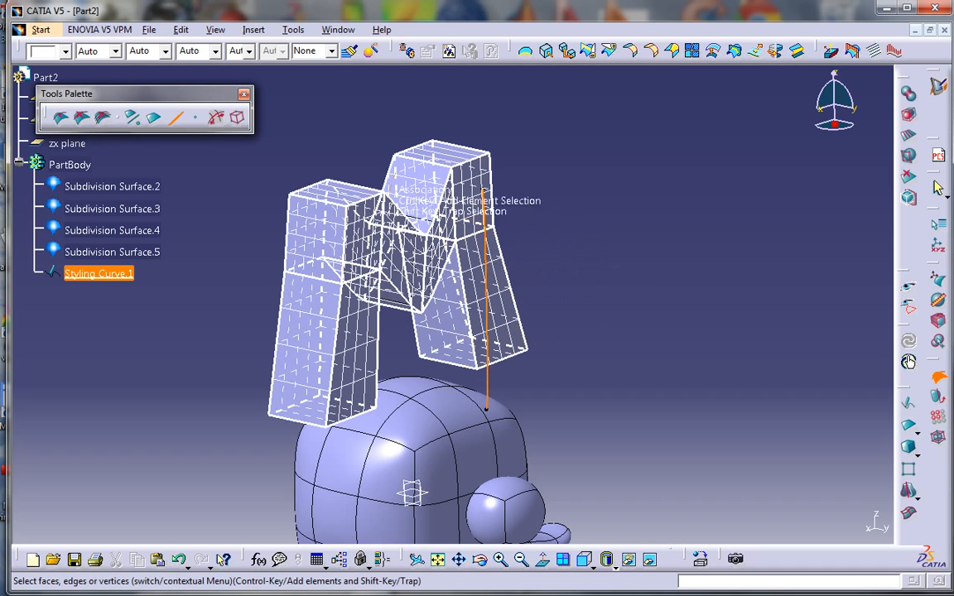
middle_drag(379, 289, 398, 217)
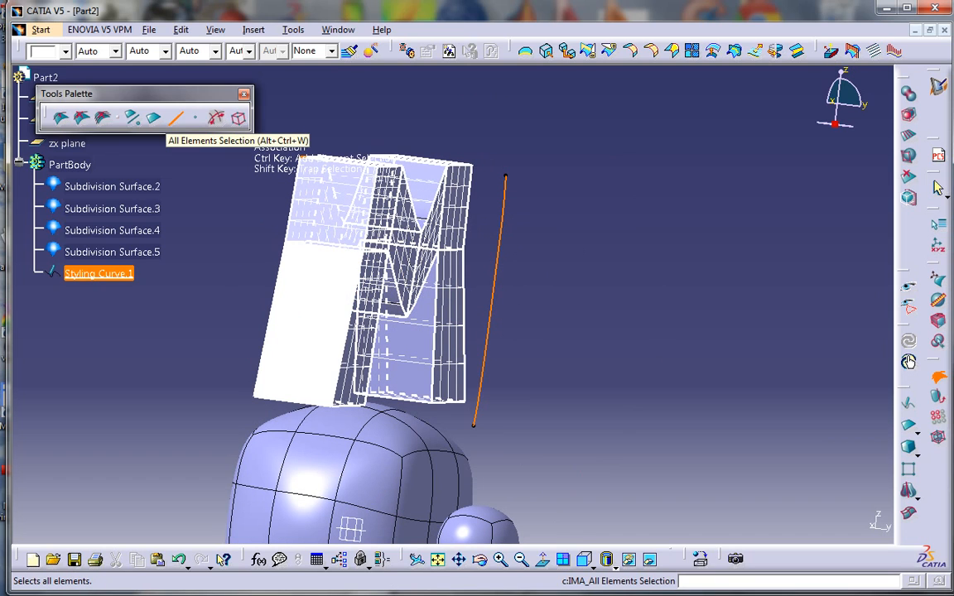
click(239, 118)
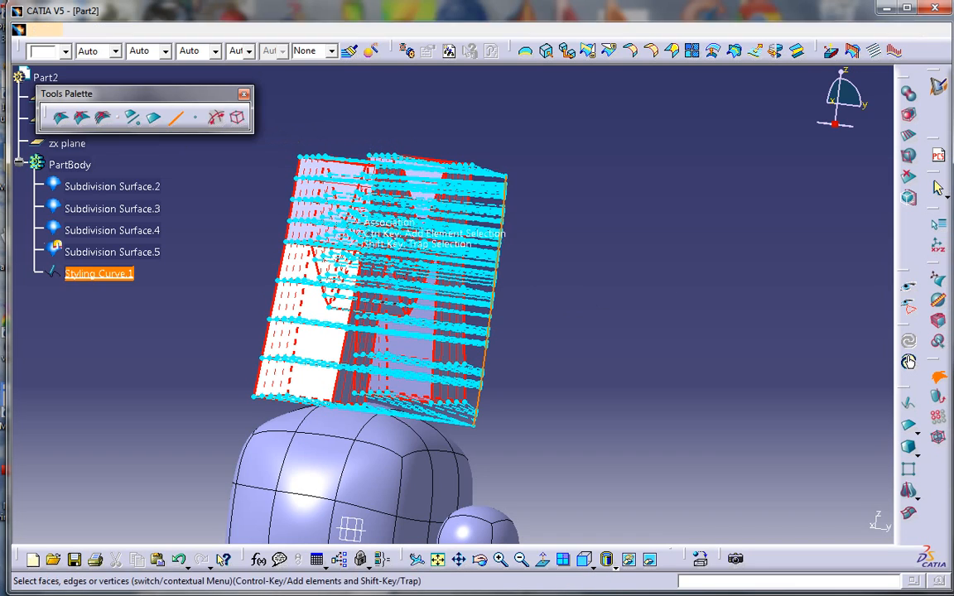
key(Escape)
Bow Styling Curve.1 into a rightward arc so the M bends with it
middle_drag(383, 264, 404, 272)
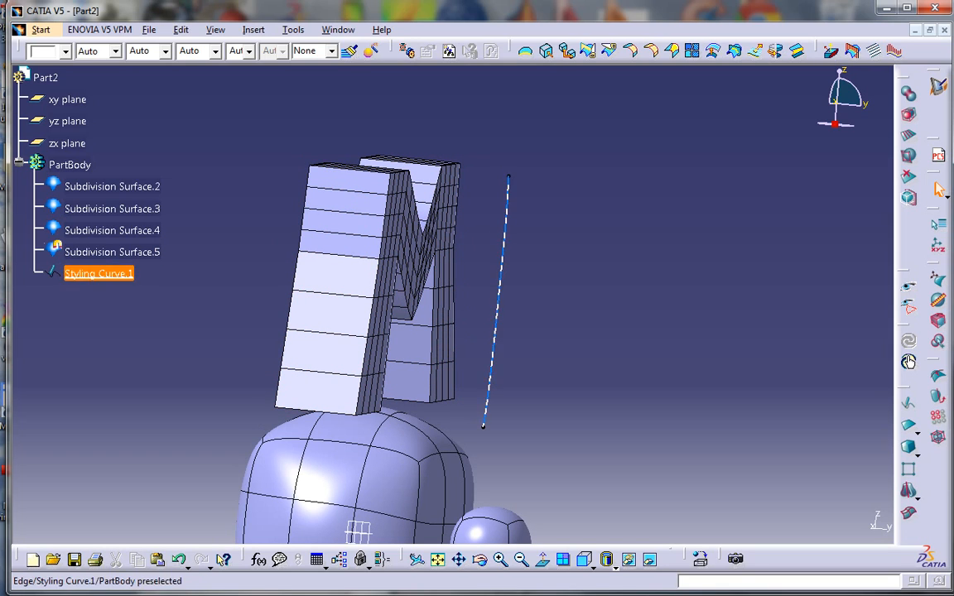
double_click(498, 306)
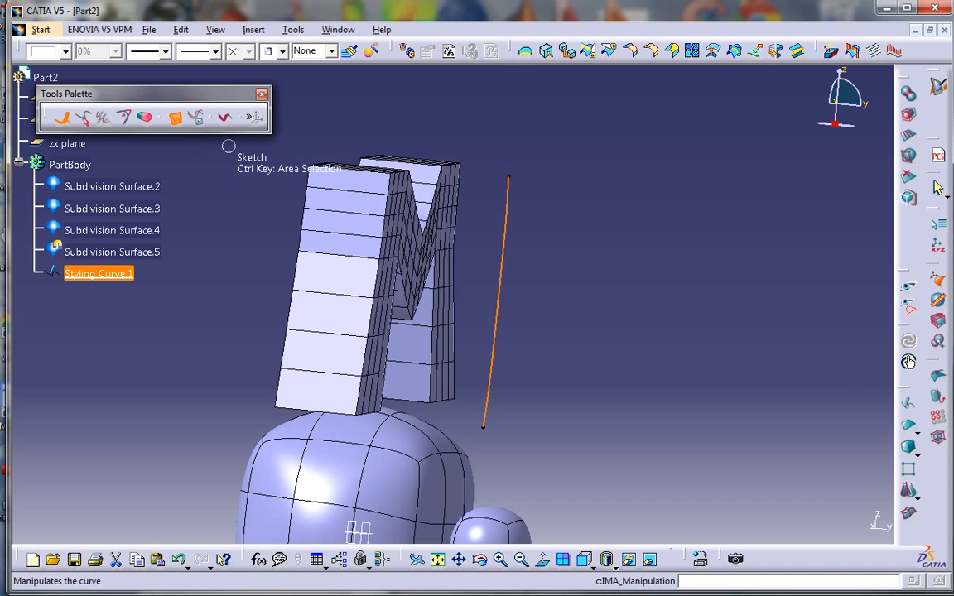
click(84, 119)
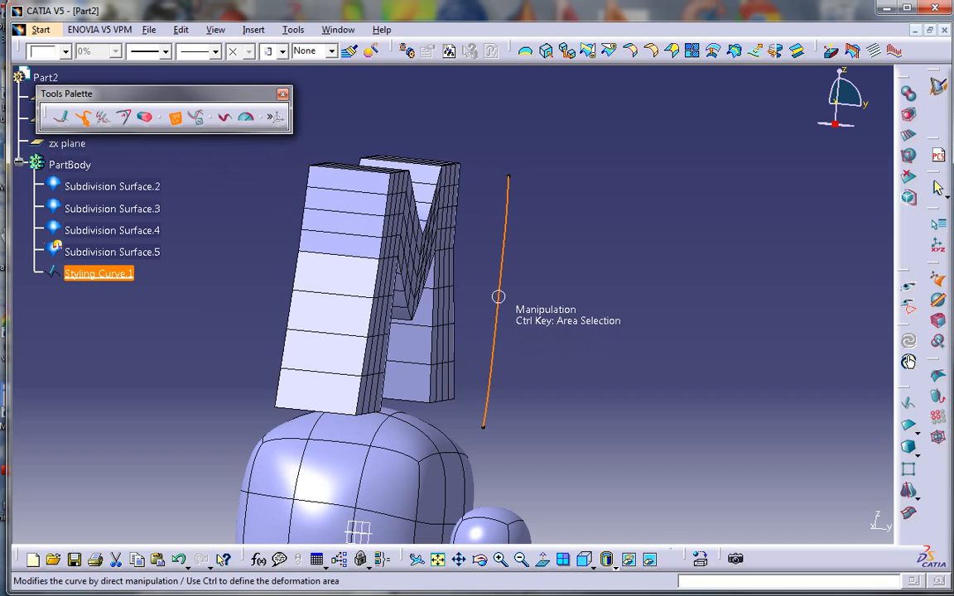
drag(502, 296, 556, 305)
drag(535, 215, 551, 196)
middle_drag(547, 351, 419, 349)
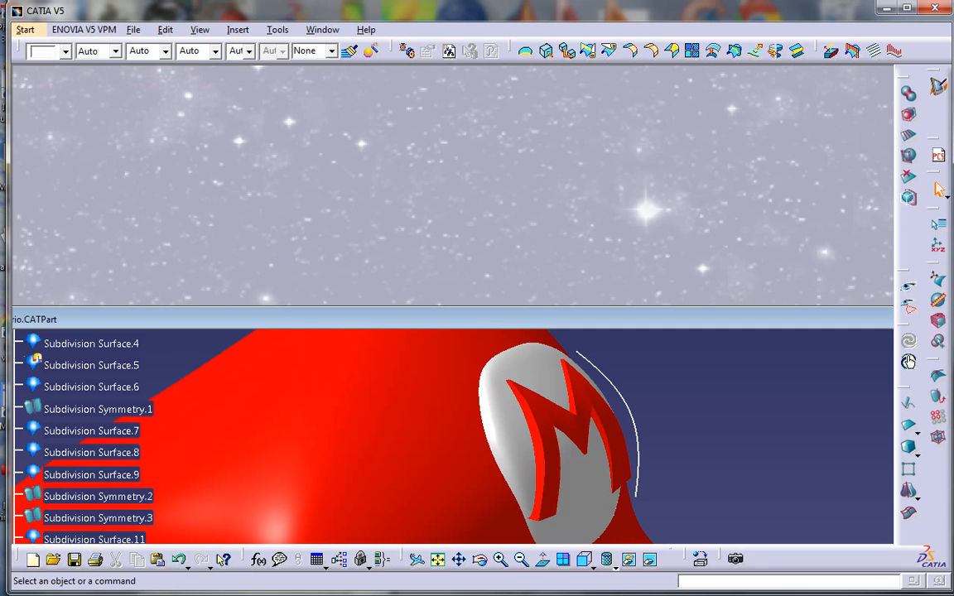
Maximize the Mario.CATPart window and zoom out to view Mario with the curved M cap logo
double_click(475, 319)
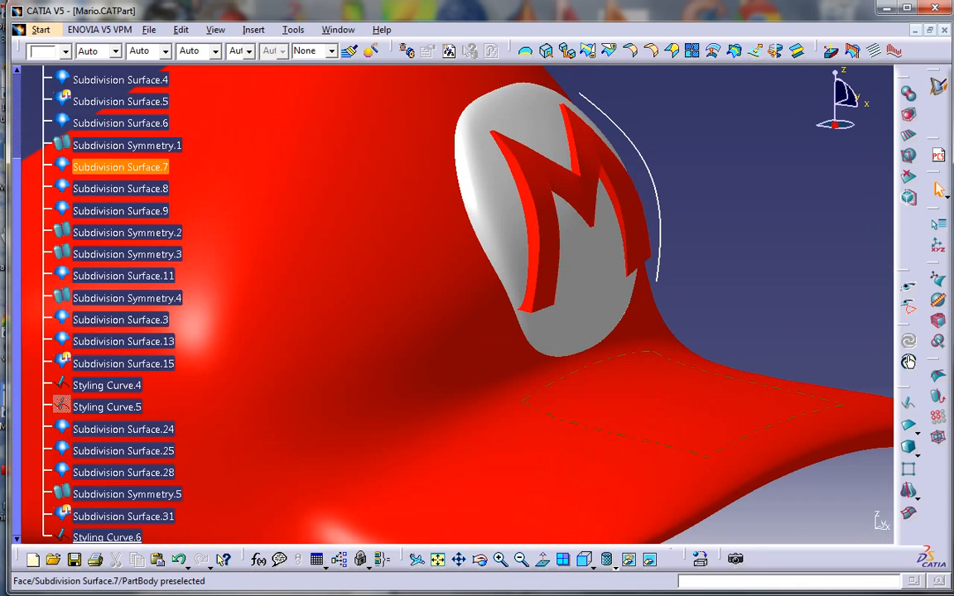
middle_drag(546, 249, 571, 389)
middle_drag(432, 445, 466, 255)
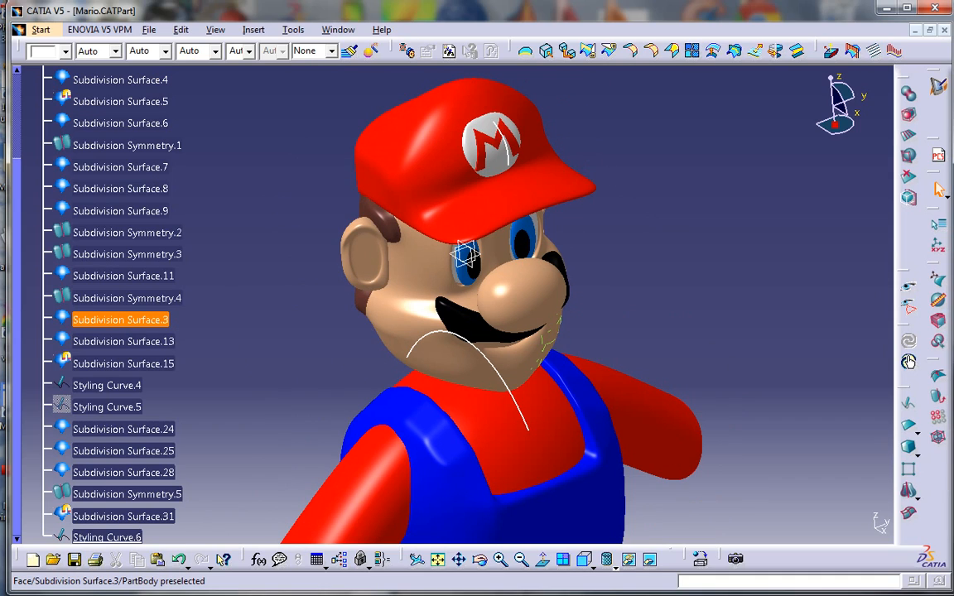